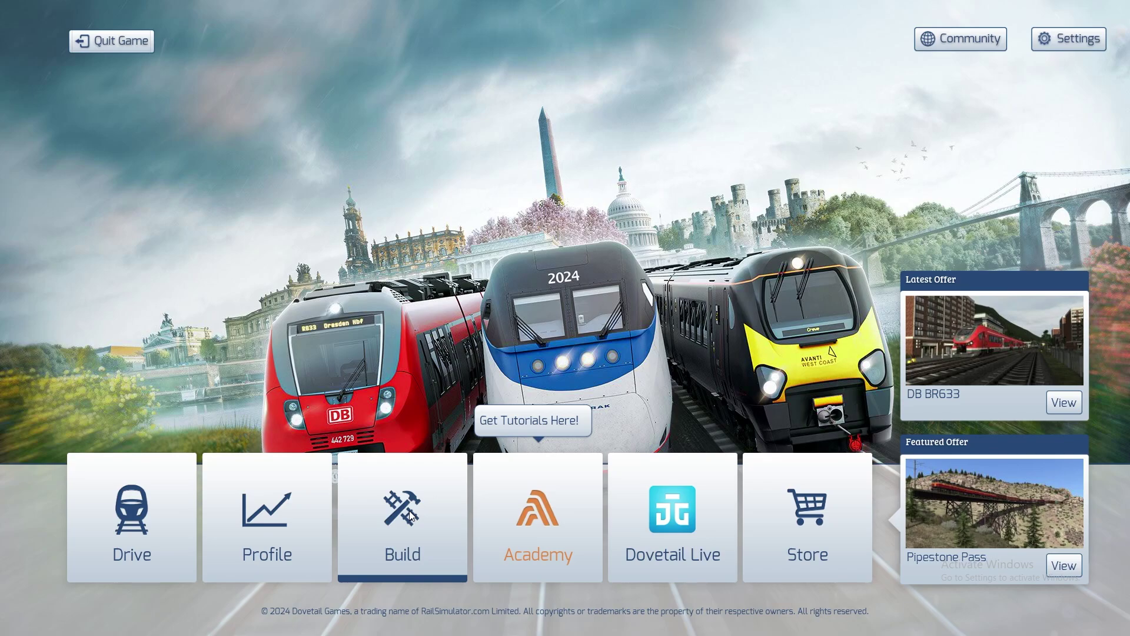
Open the scenario list in the build section and expand the Riviera Line route.
click(411, 515)
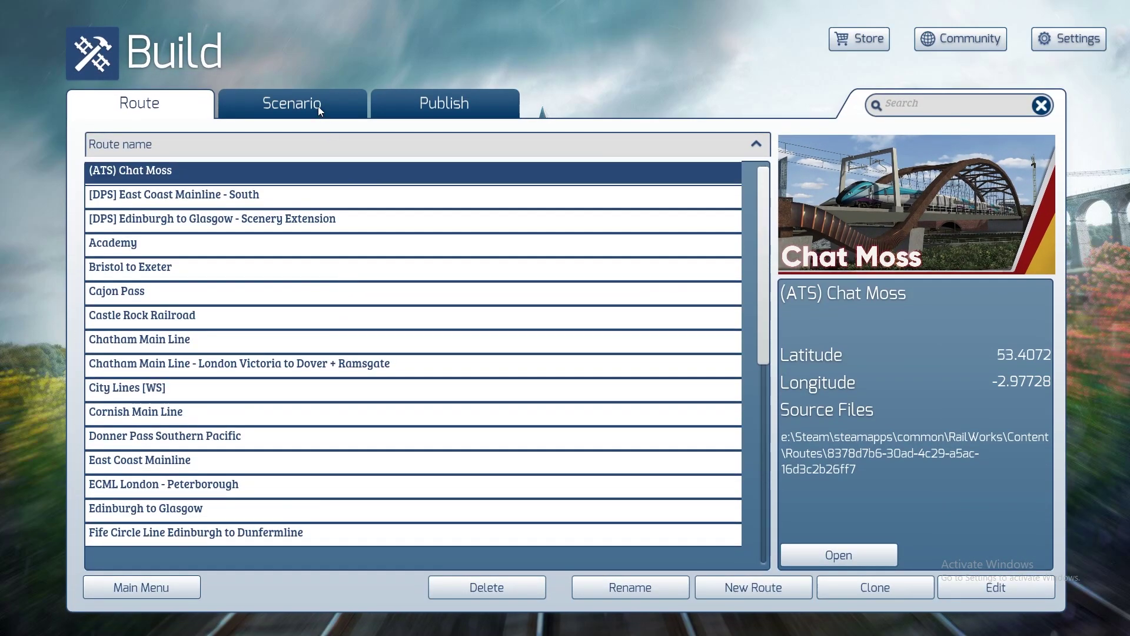
click(318, 106)
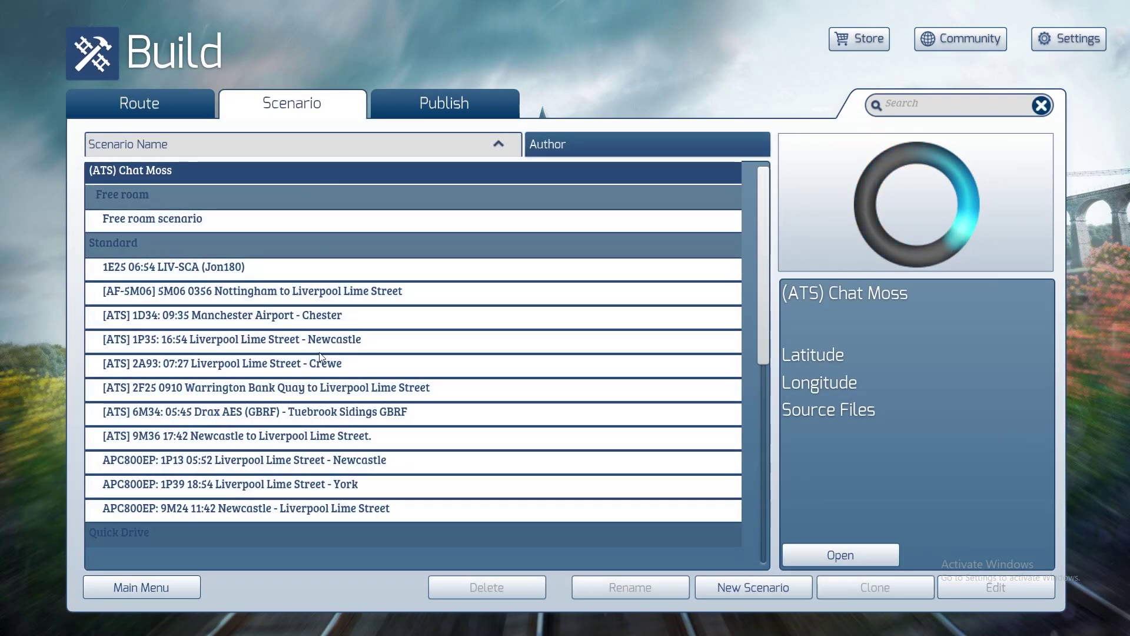
scroll(329, 319, down, 3)
scroll(329, 320, down, 9)
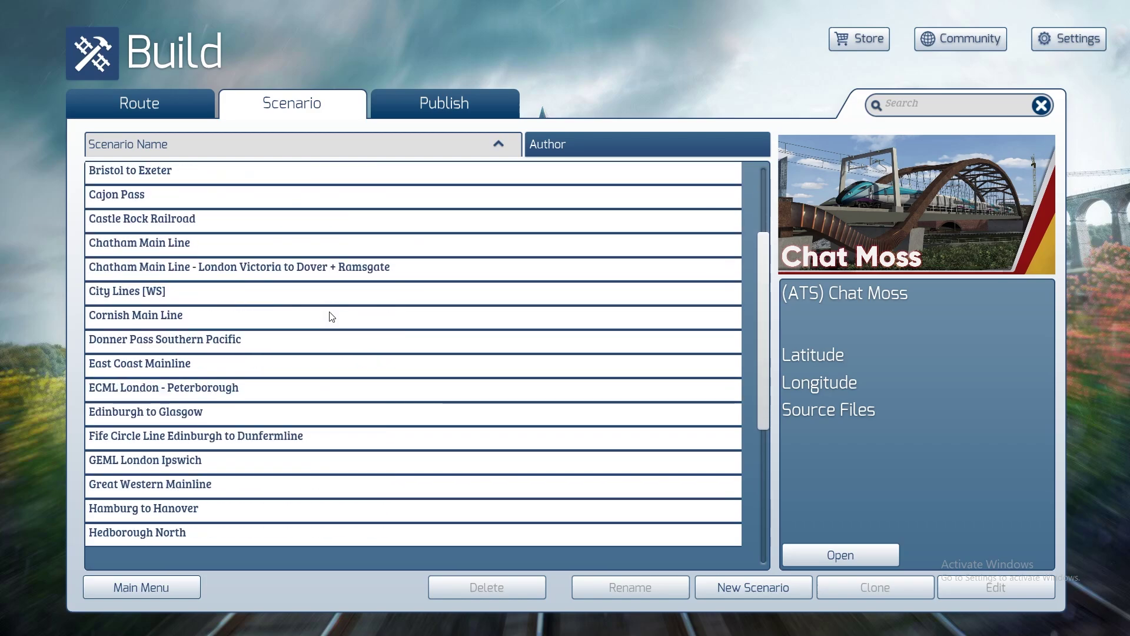
scroll(293, 376, down, 3)
scroll(288, 380, up, 5)
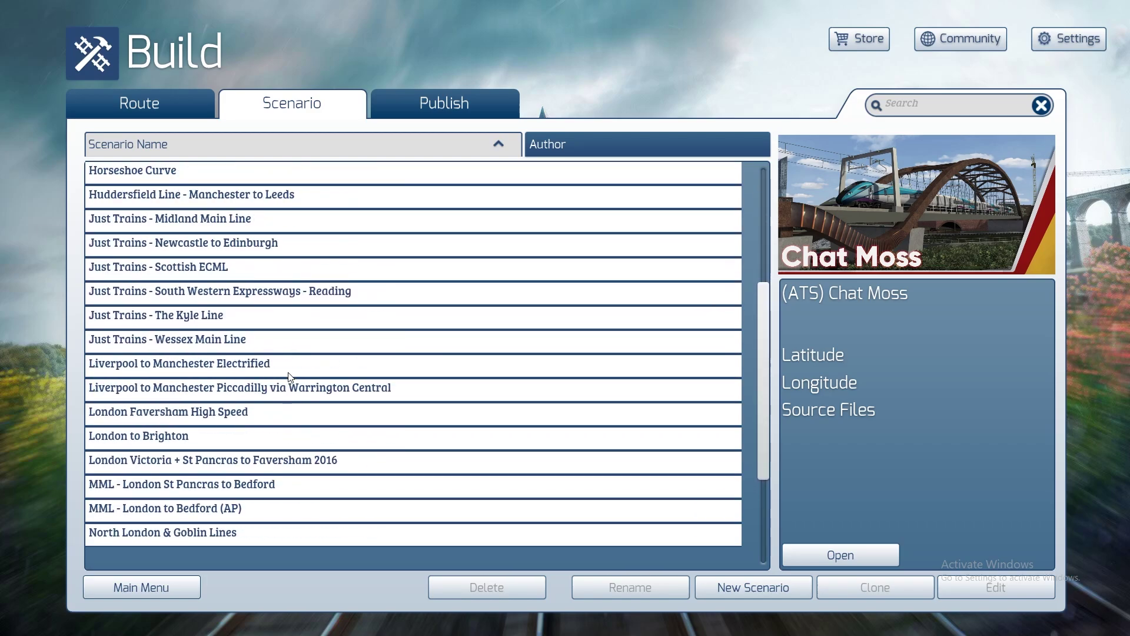
scroll(285, 380, up, 4)
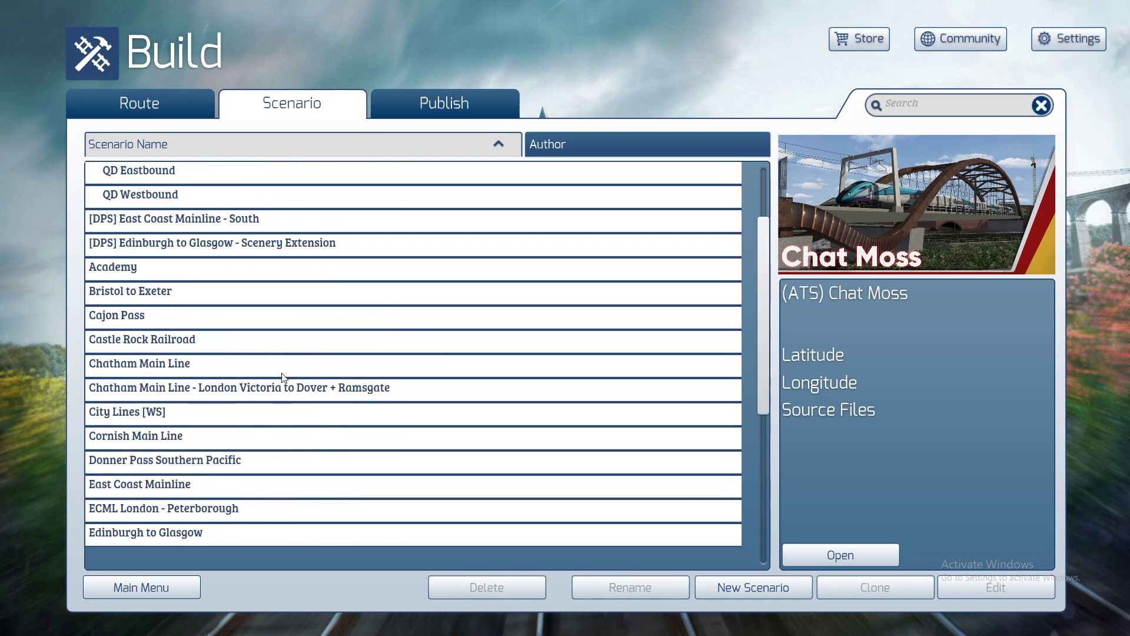
scroll(288, 372, up, 6)
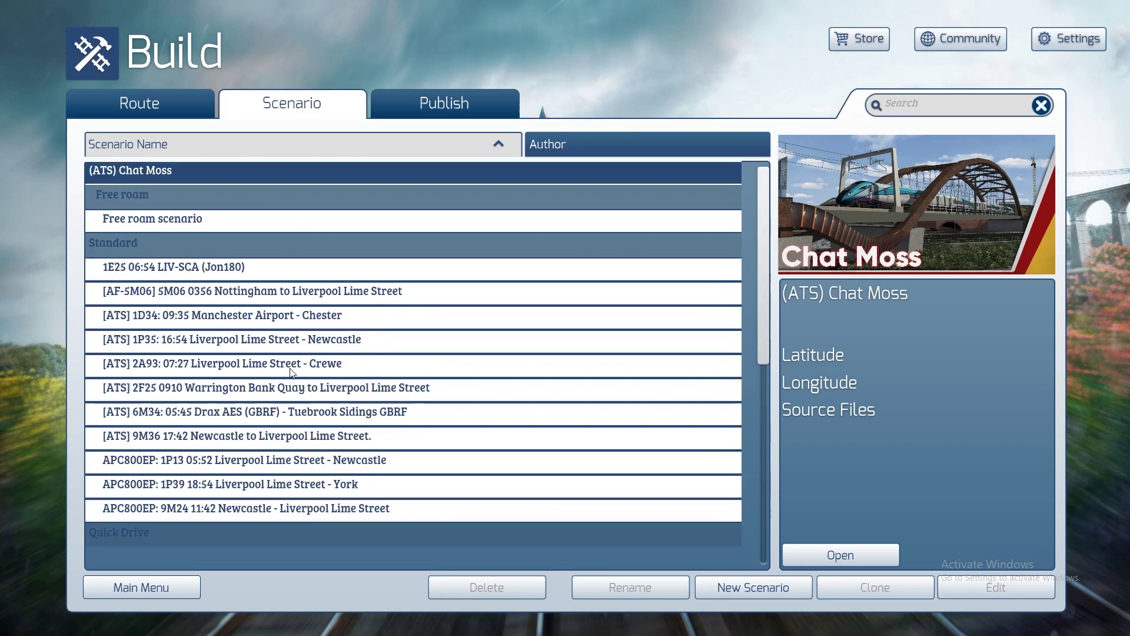
scroll(306, 376, down, 7)
scroll(306, 377, down, 12)
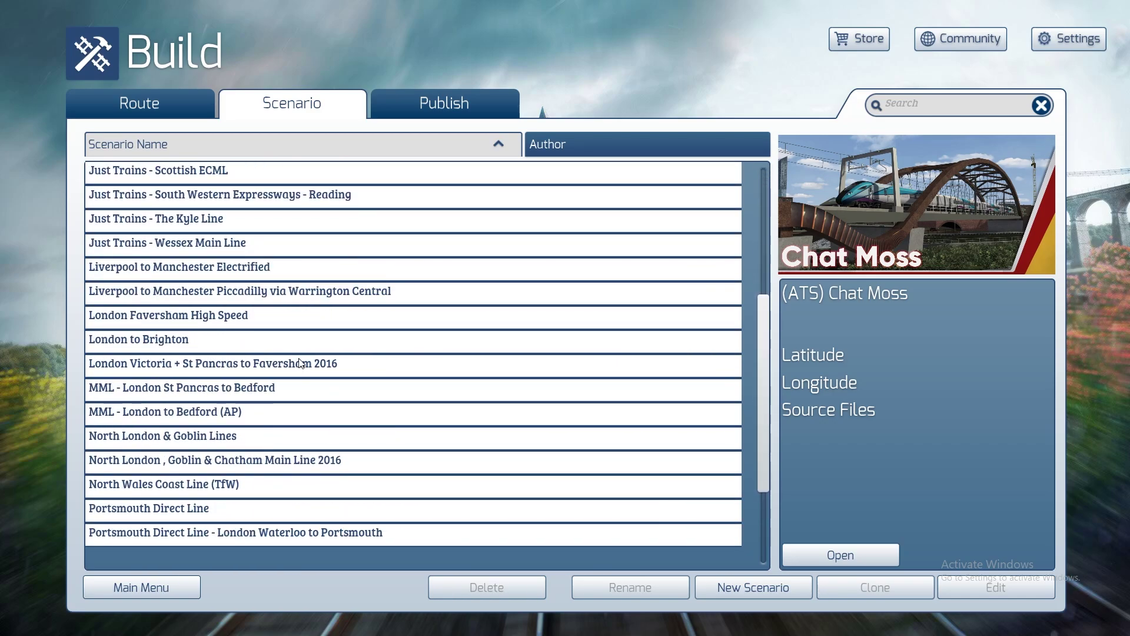
scroll(280, 380, down, 3)
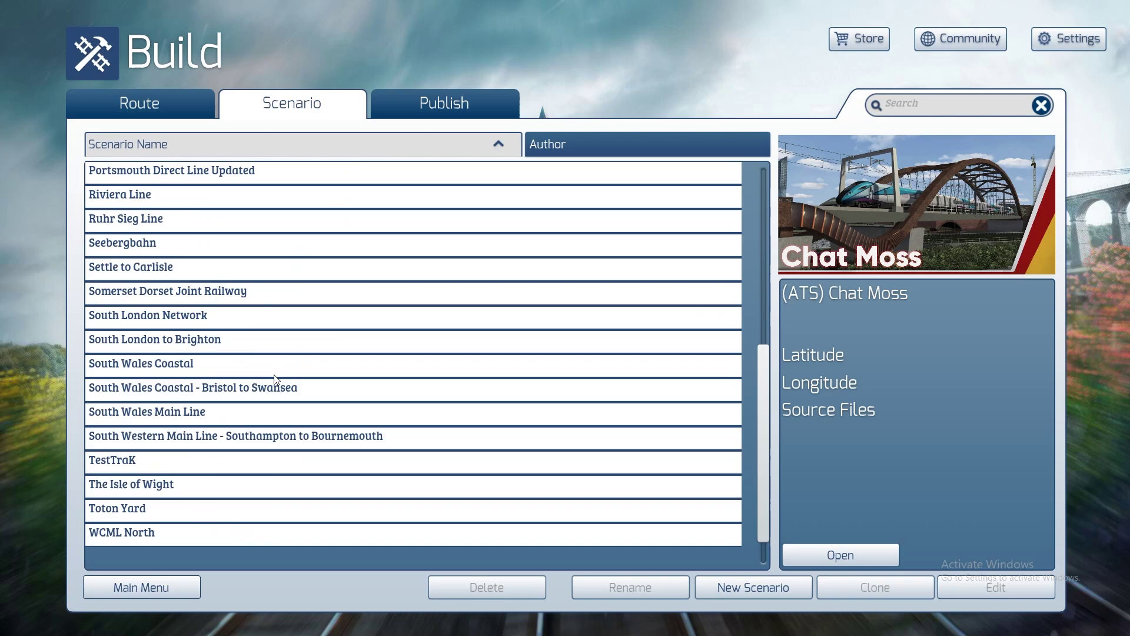
scroll(171, 312, up, 3)
click(169, 299)
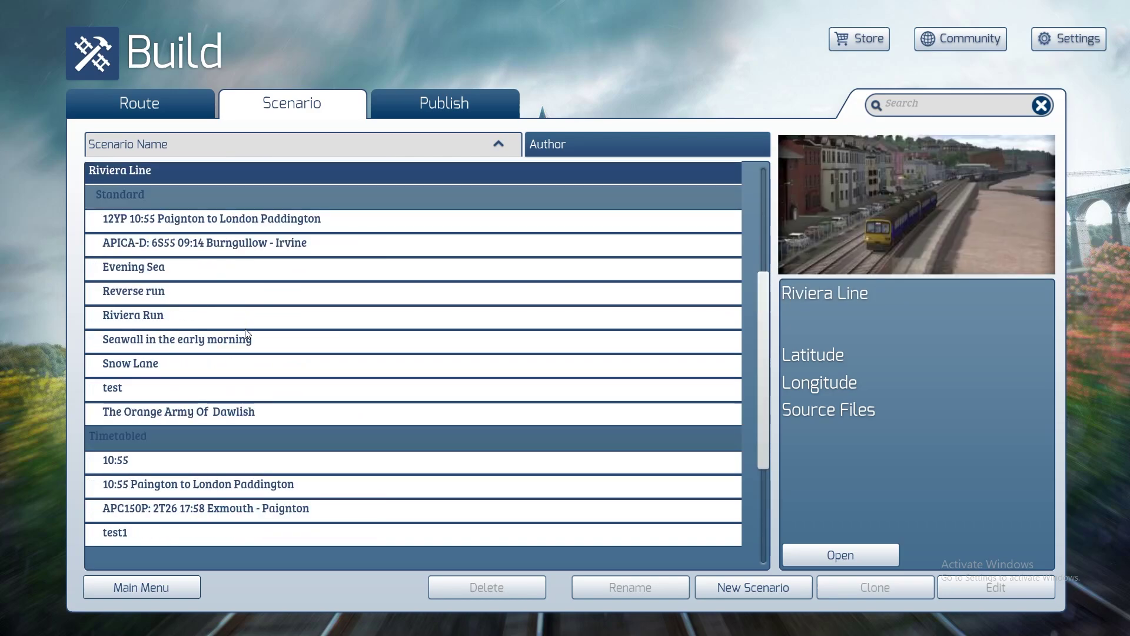
Start a new scenario for the Riviera Line and set its type to Timetable scenario.
scroll(247, 338, down, 1)
scroll(238, 338, up, 1)
click(720, 592)
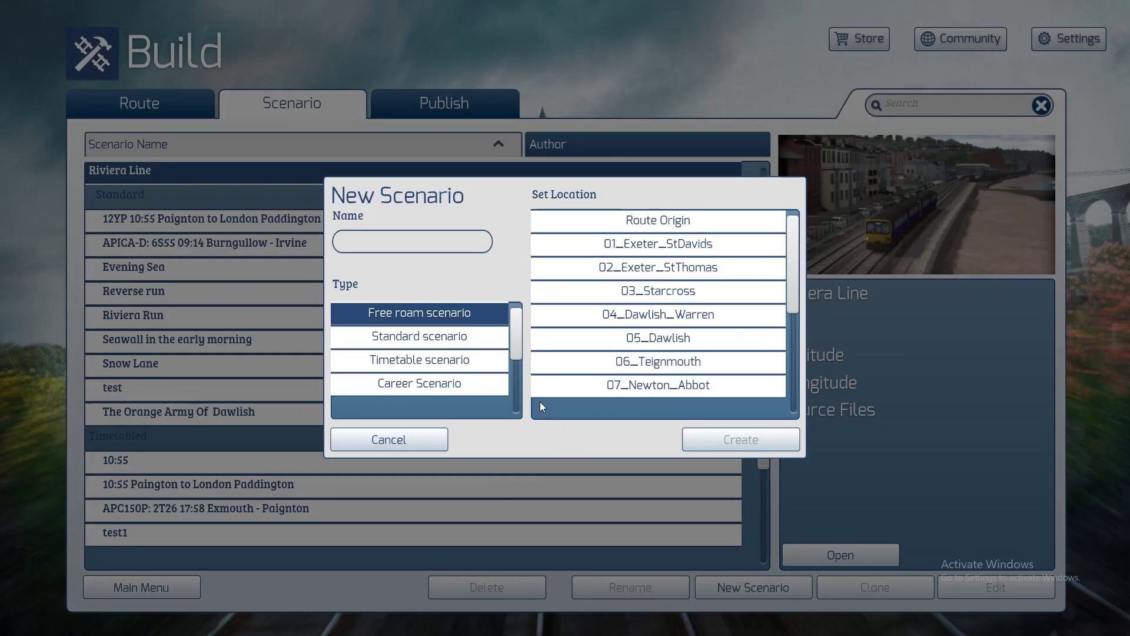
click(442, 362)
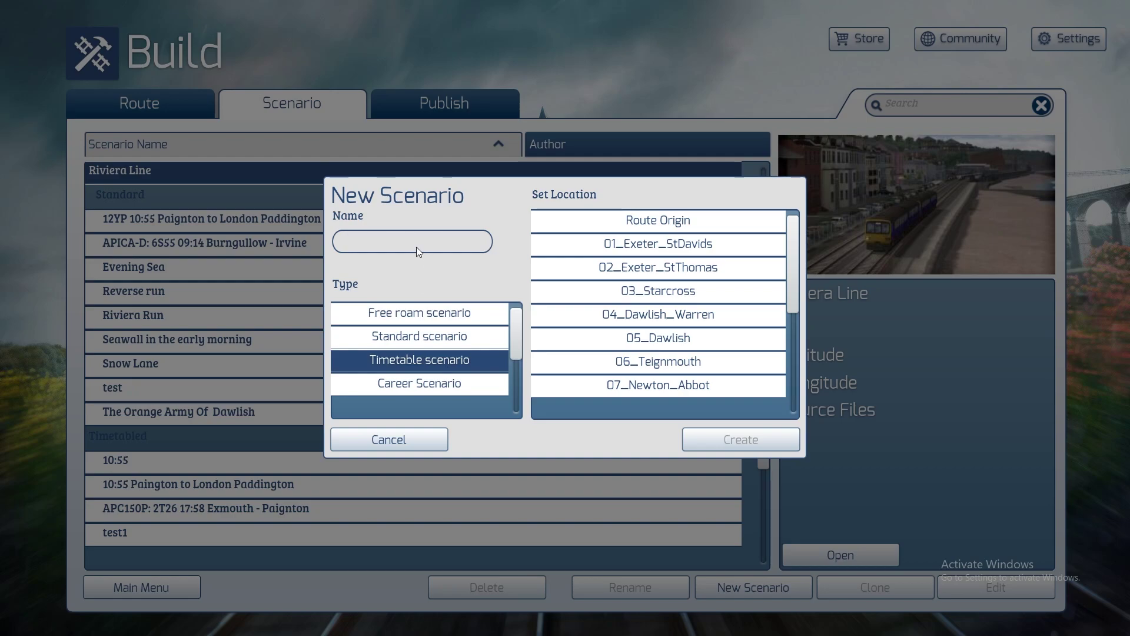
Name the new scenario "10:55 GWR Paington to Paddington".
text(10:55 gwr pAINGTON TO pA)
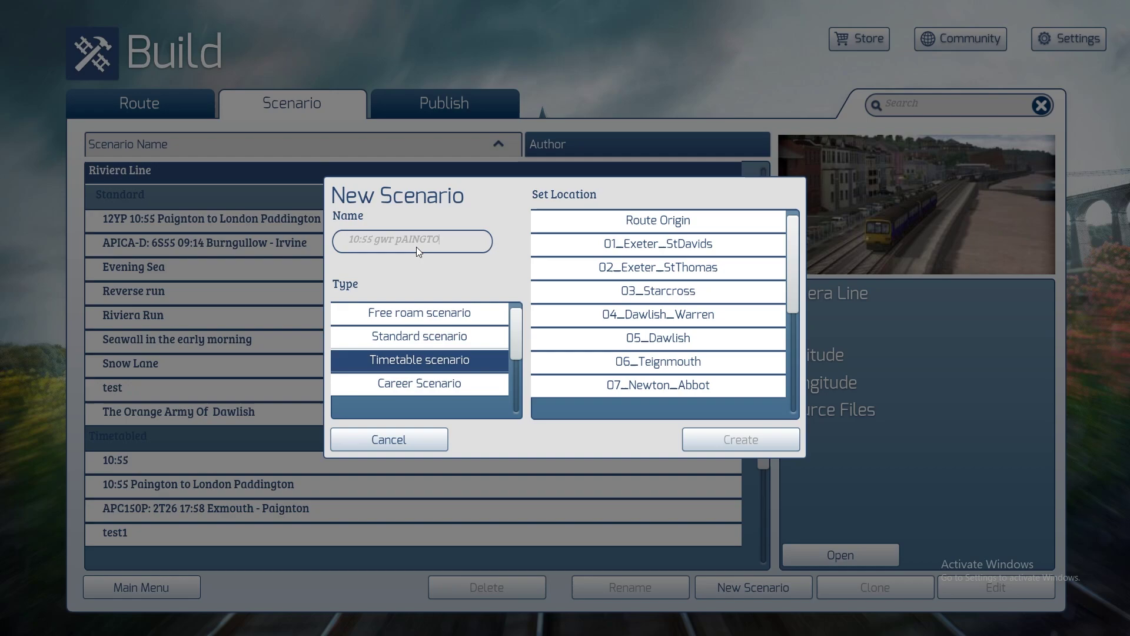
key(BackSpace)
key(BackSpace)
key(BackSpace)
key(BackSpace)
key(BackSpace)
key(BackSpace)
key(BackSpace)
key(BackSpace)
text(G)
text(WR Paington to Padding)
text(ton)
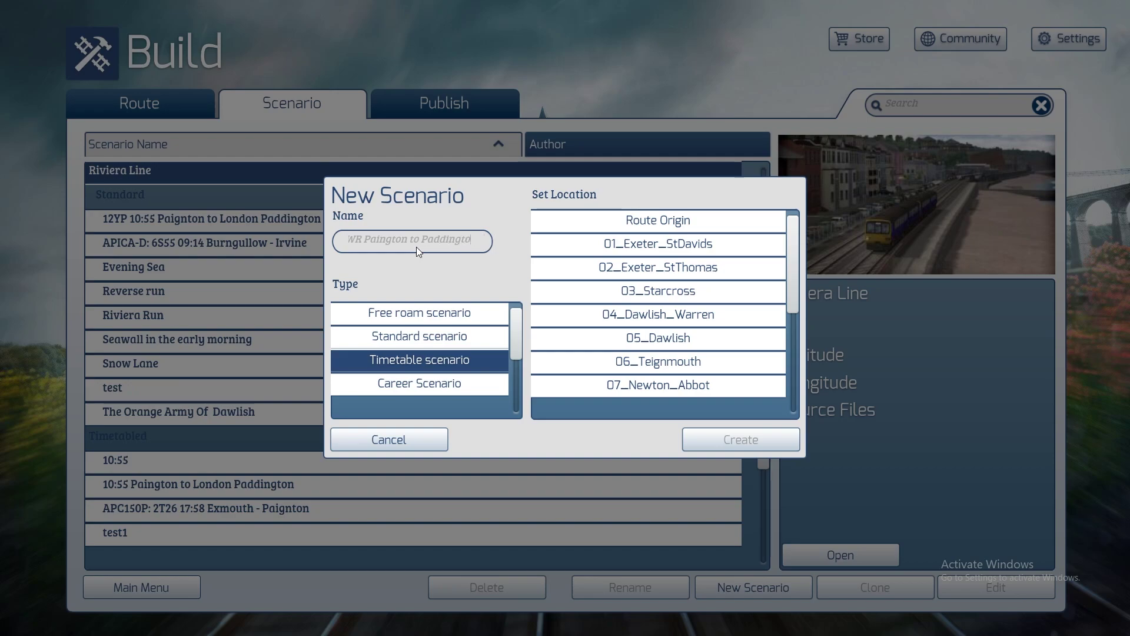
Set the scenario location to 10_Paignton and create the scenario.
scroll(721, 314, down, 1)
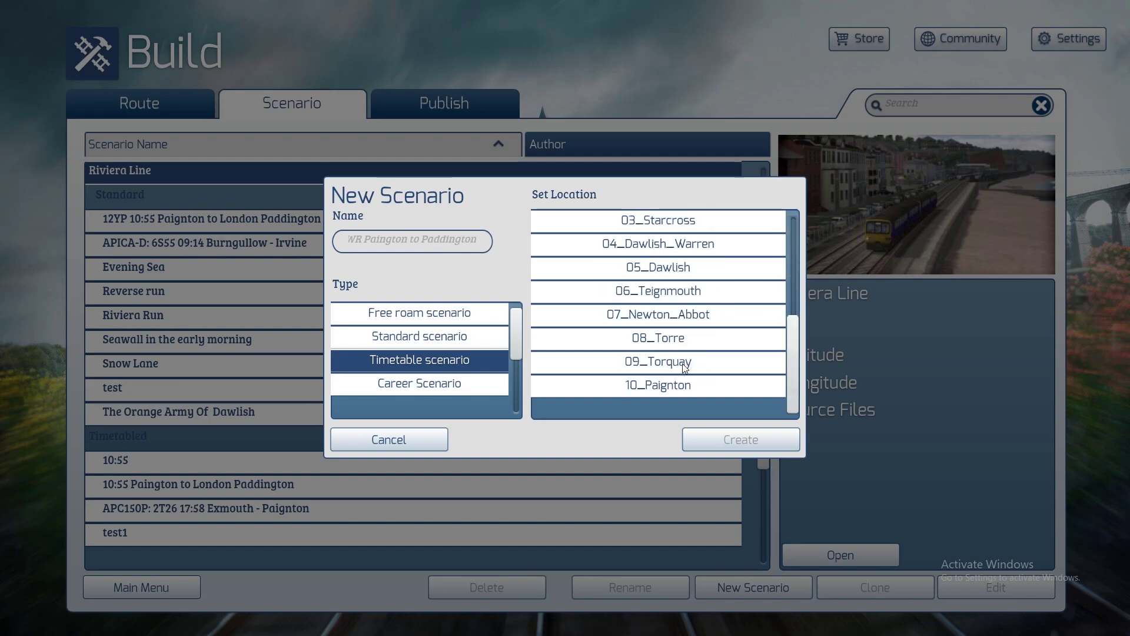
click(678, 389)
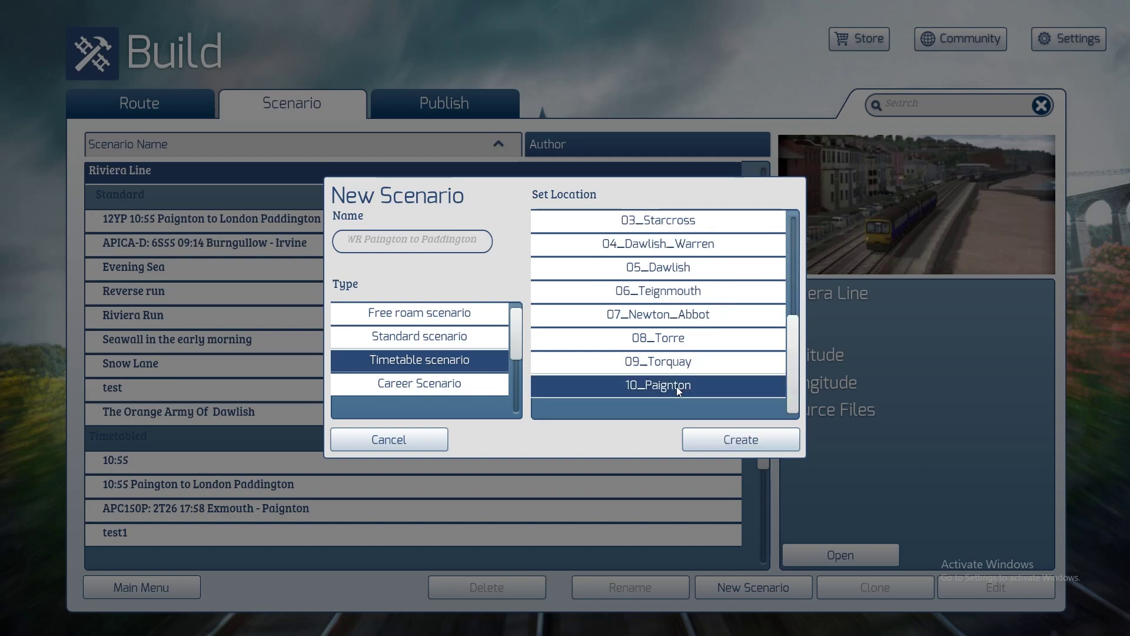
click(708, 447)
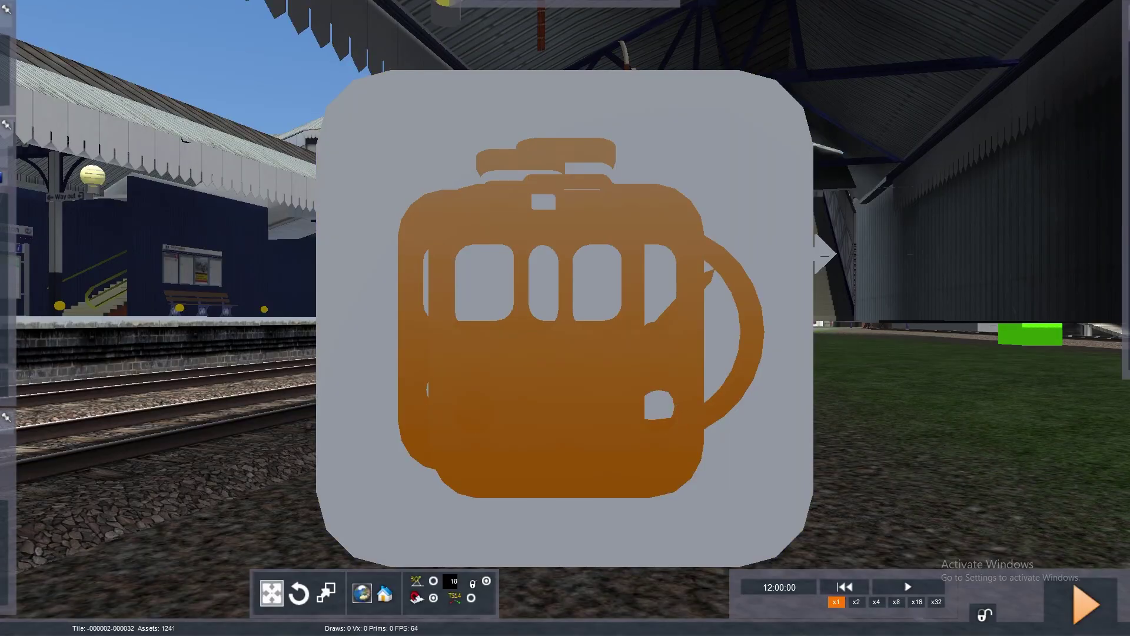
Examine the platforms, tracks and station building around Paignton in the world editor.
right_drag(565, 318, 465, 383)
key(Down)
right_drag(565, 318, 674, 402)
key(Up)
right_drag(846, 332, 1125, 329)
key(Up)
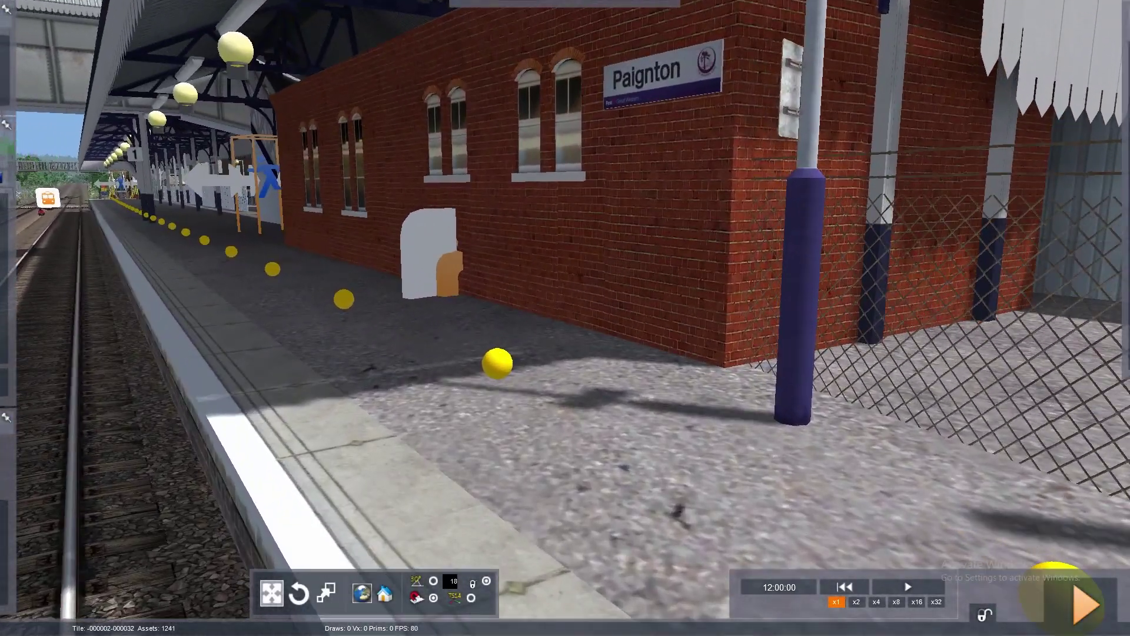
right_drag(643, 355, 563, 336)
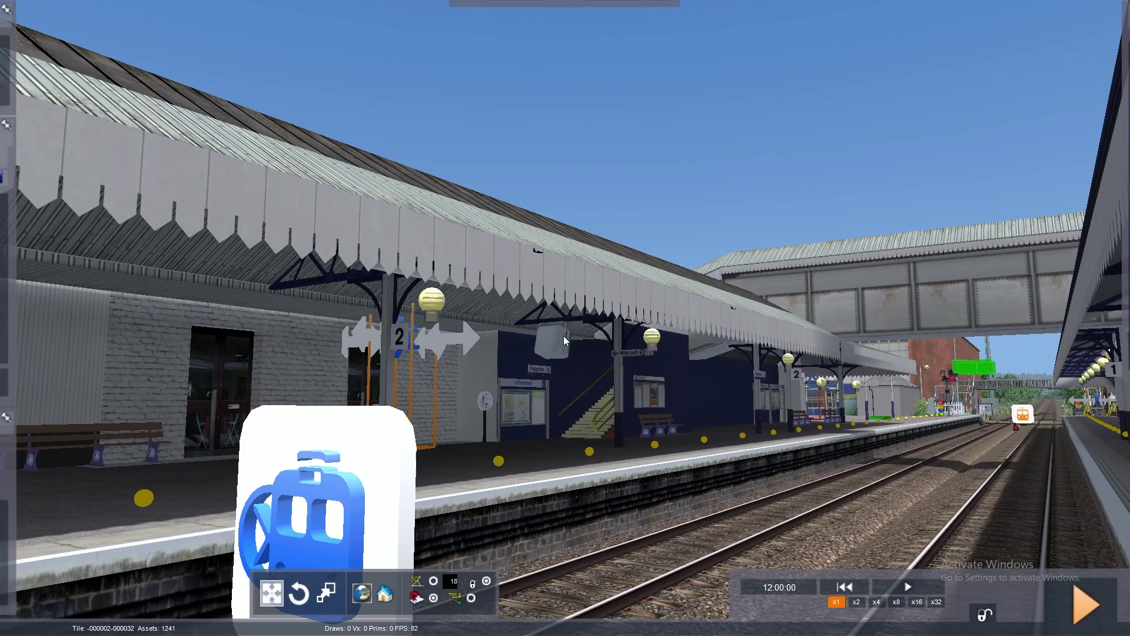
right_drag(325, 170, 261, 231)
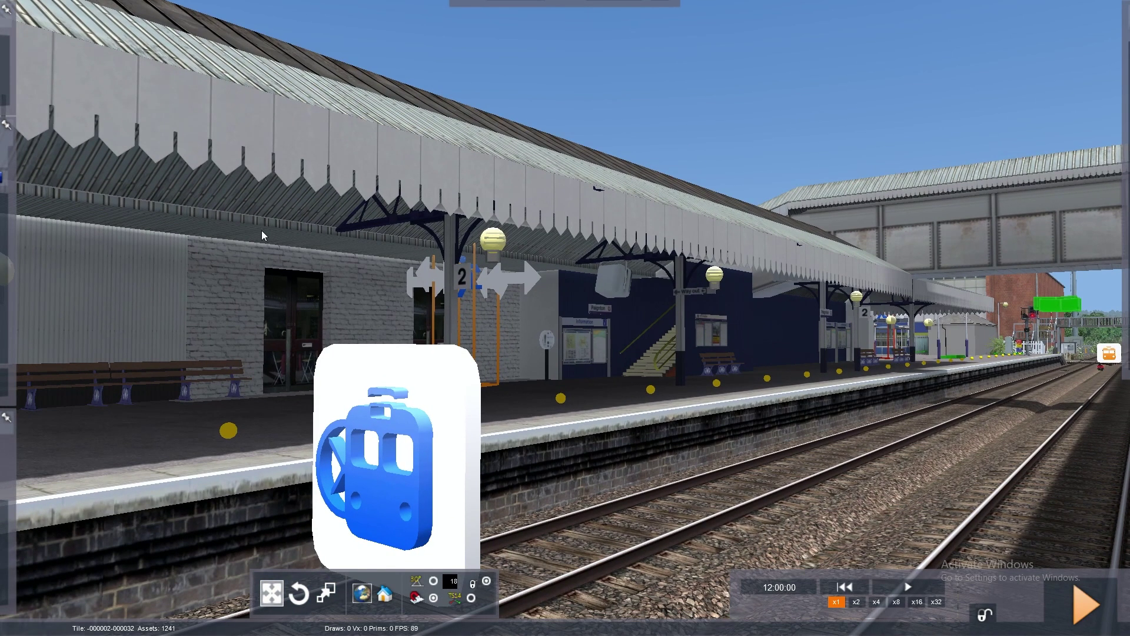
Enable the WeatherEP asset set of the AP provider in the object set filter.
mouse_move(11, 177)
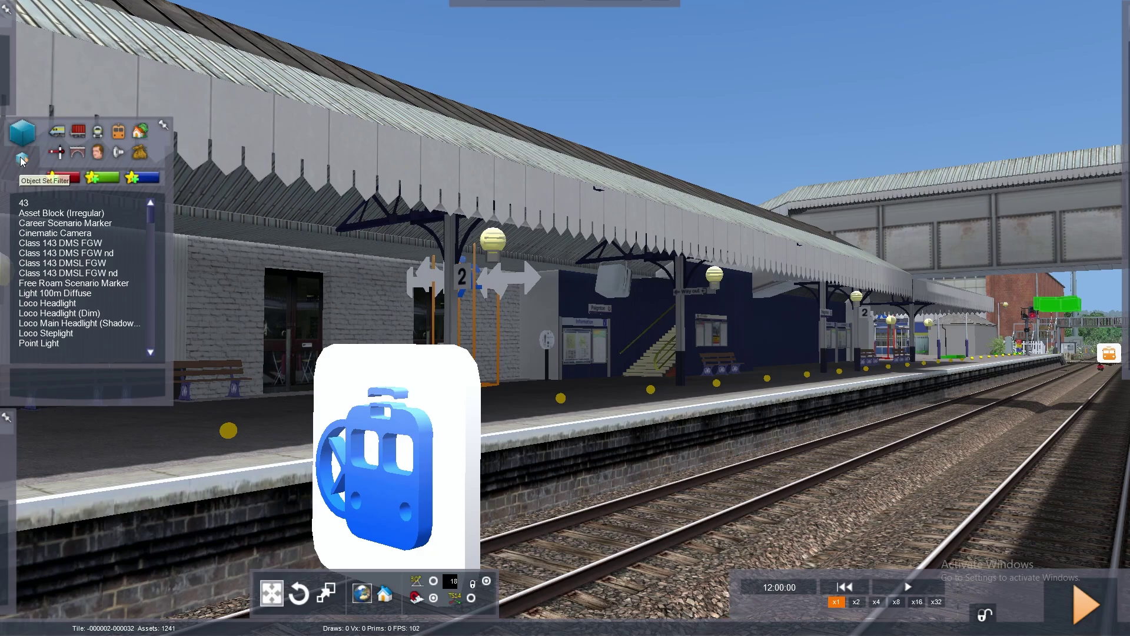
mouse_move(1107, 145)
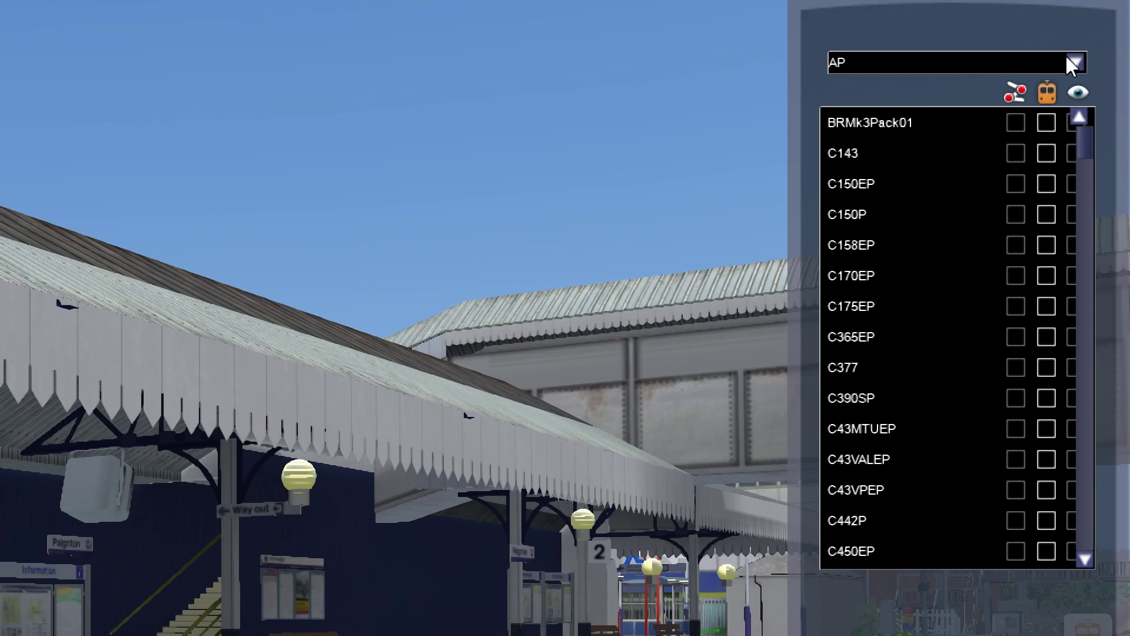
click(1076, 27)
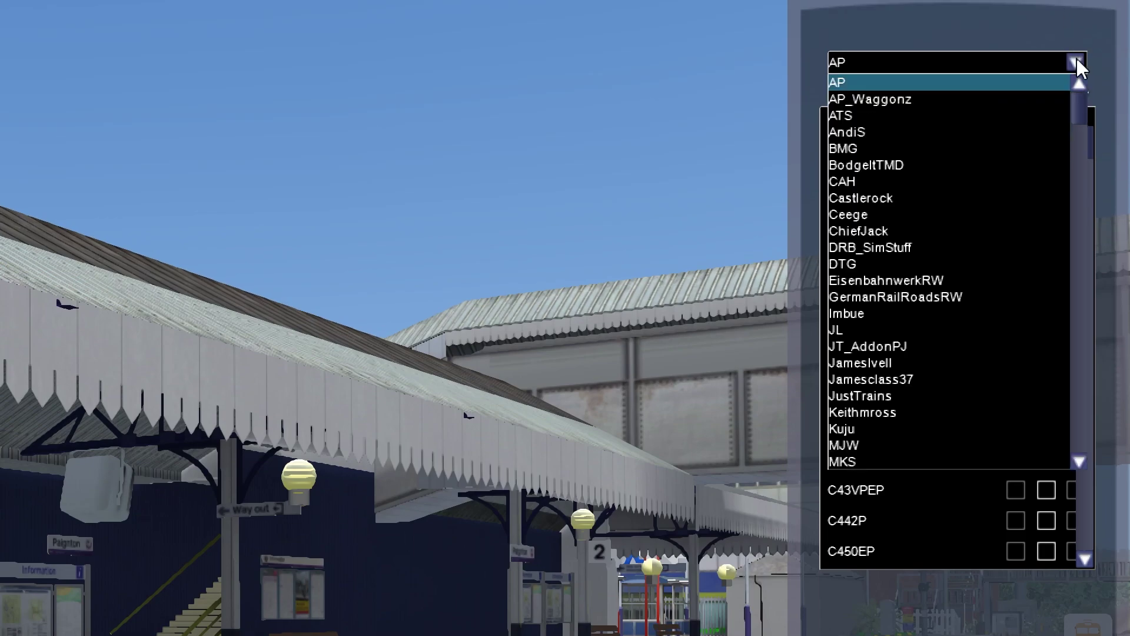
click(1037, 82)
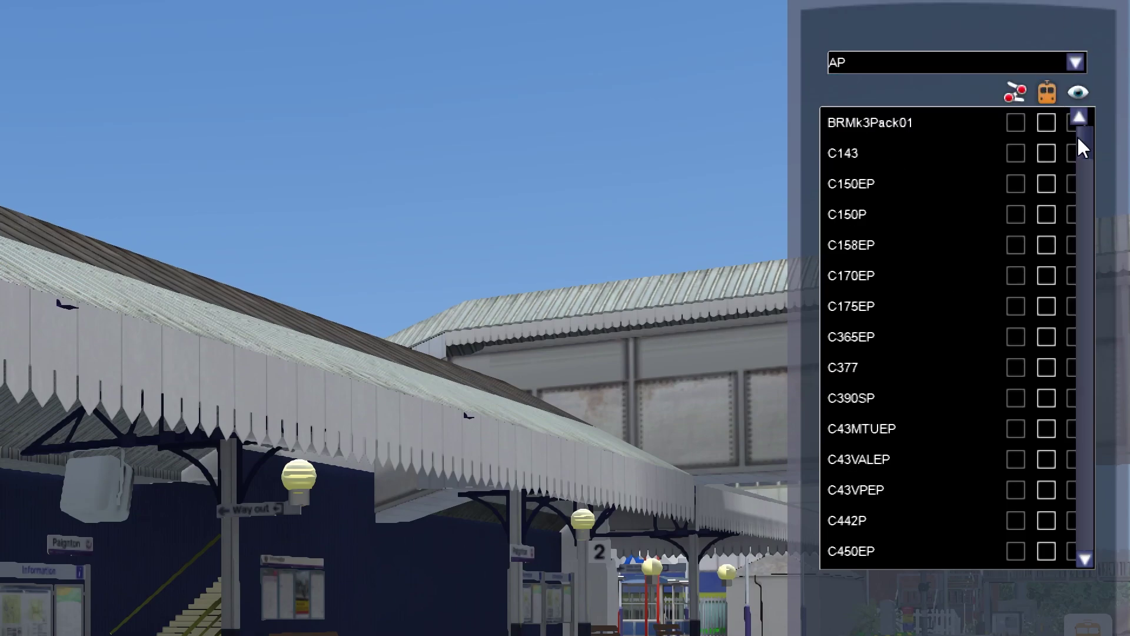
drag(1081, 136, 1048, 555)
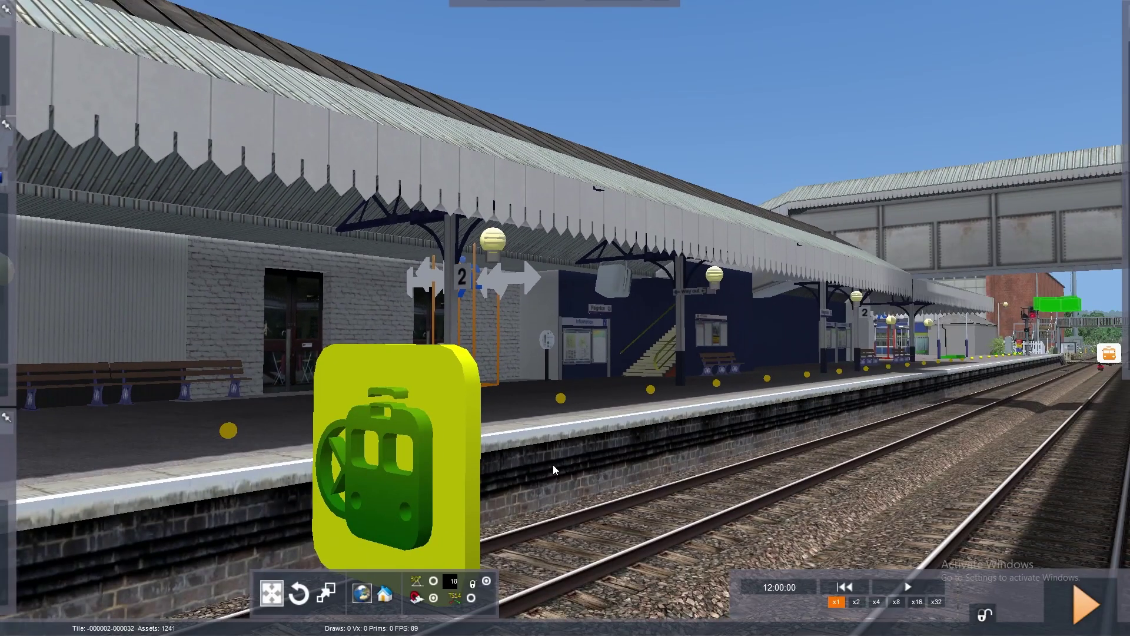
Set the scenario's weather to AP High Cloud in the scenario properties.
right_drag(553, 465, 939, 278)
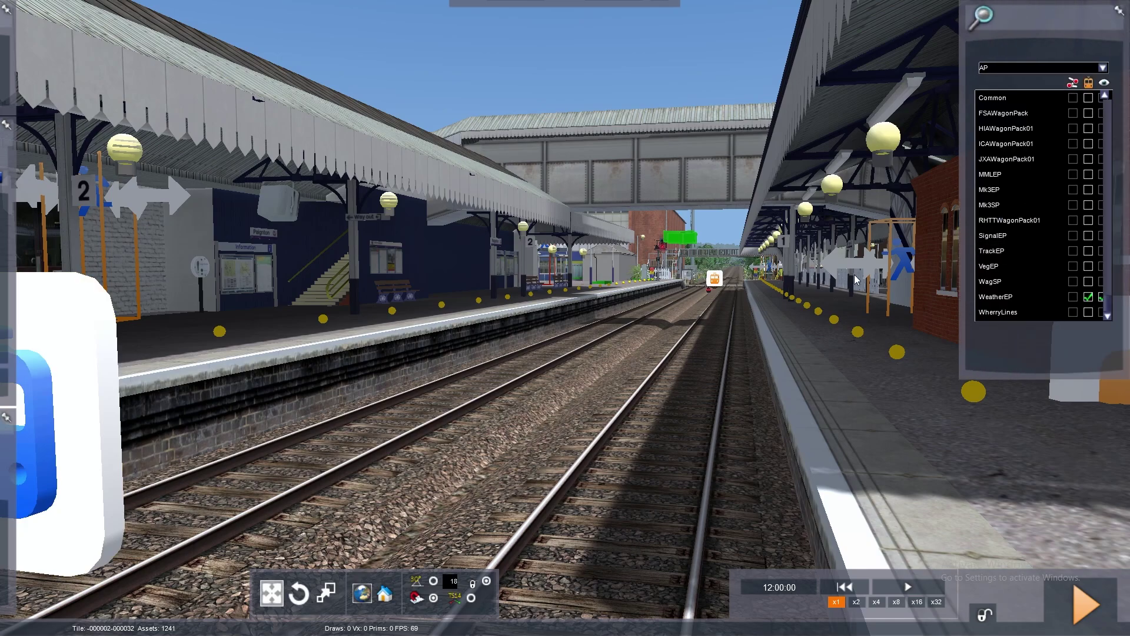
right_drag(666, 279, 942, 312)
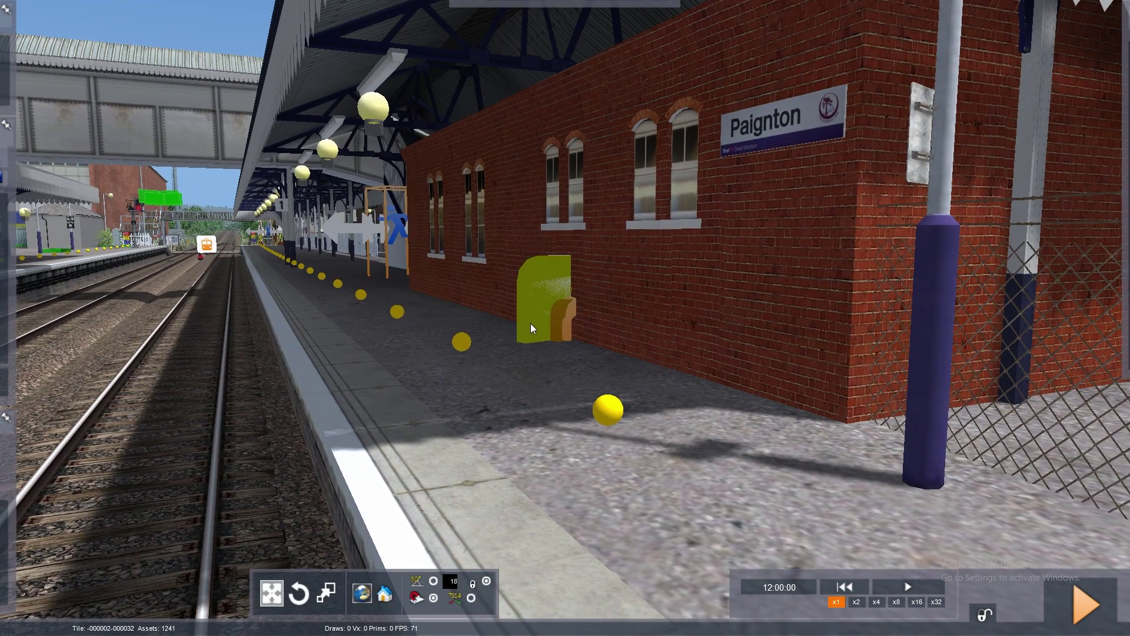
mouse_move(1119, 276)
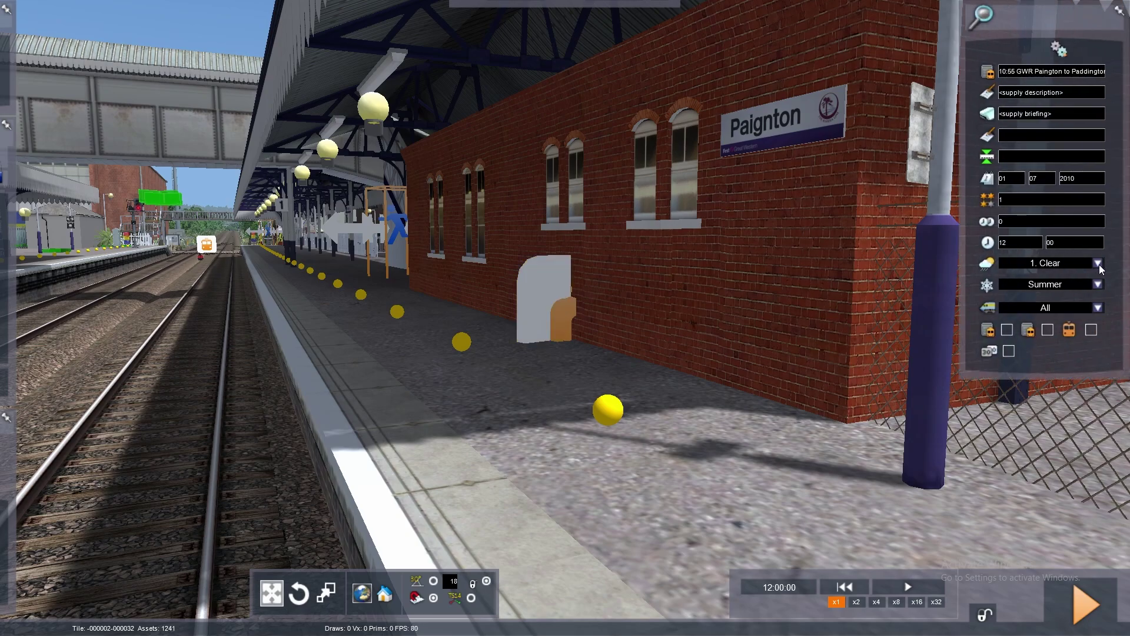
click(1099, 266)
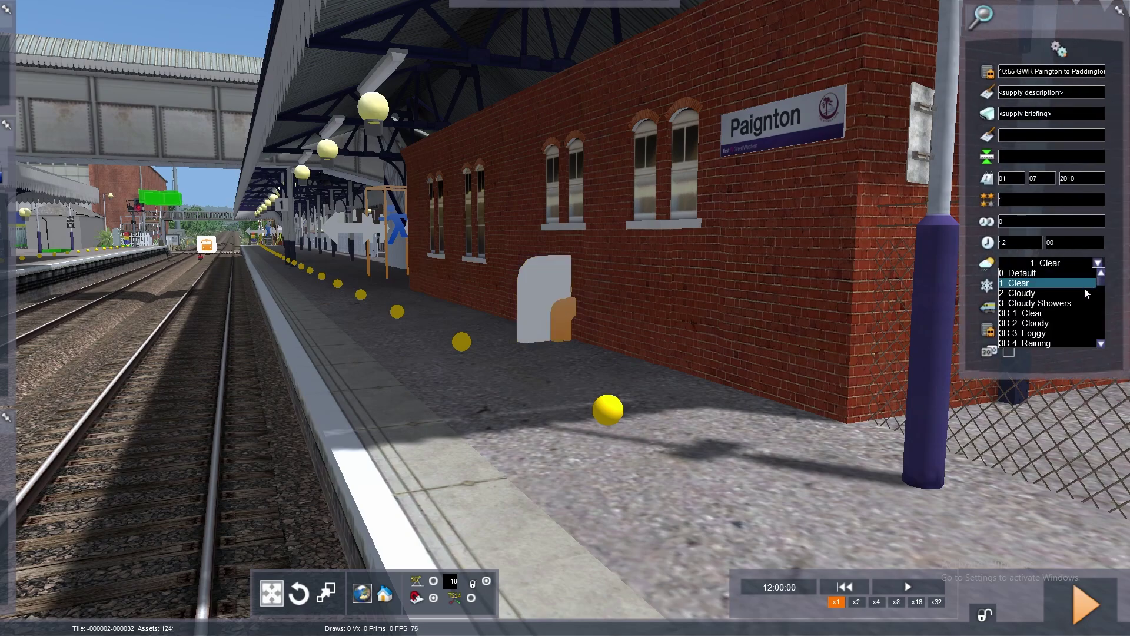
scroll(1083, 289, down, 10)
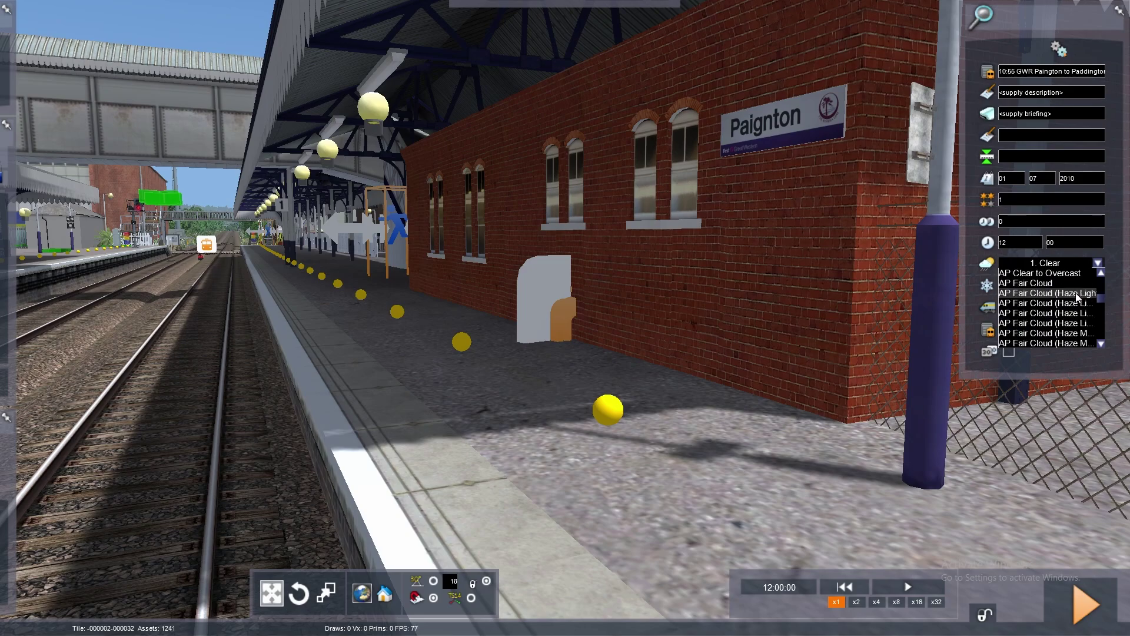
scroll(1077, 297, down, 8)
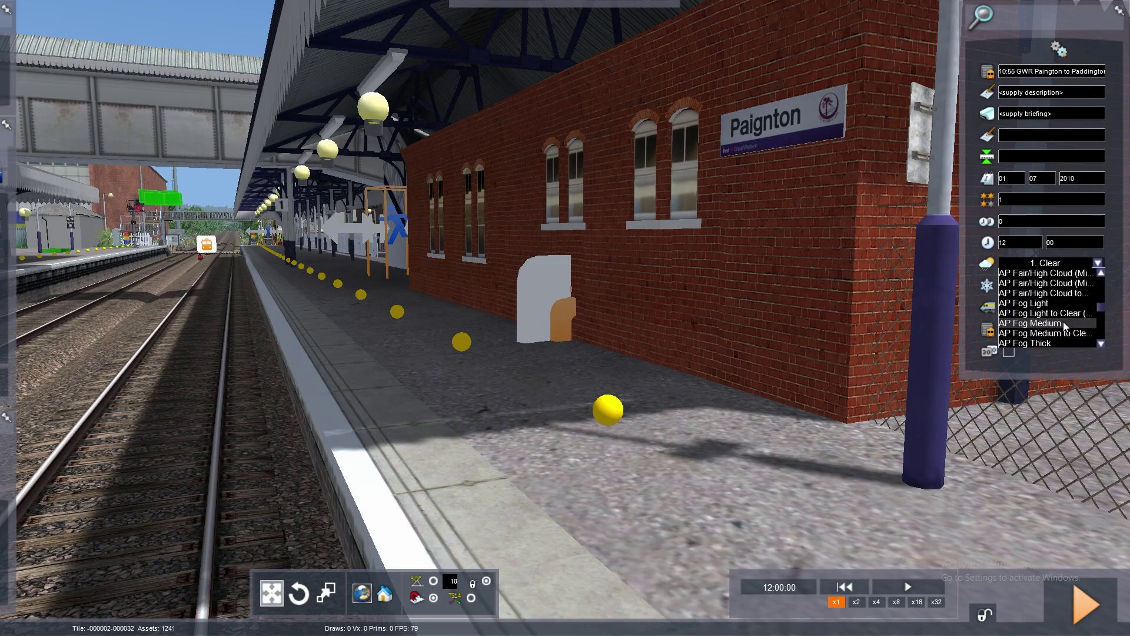
scroll(1048, 327, down, 6)
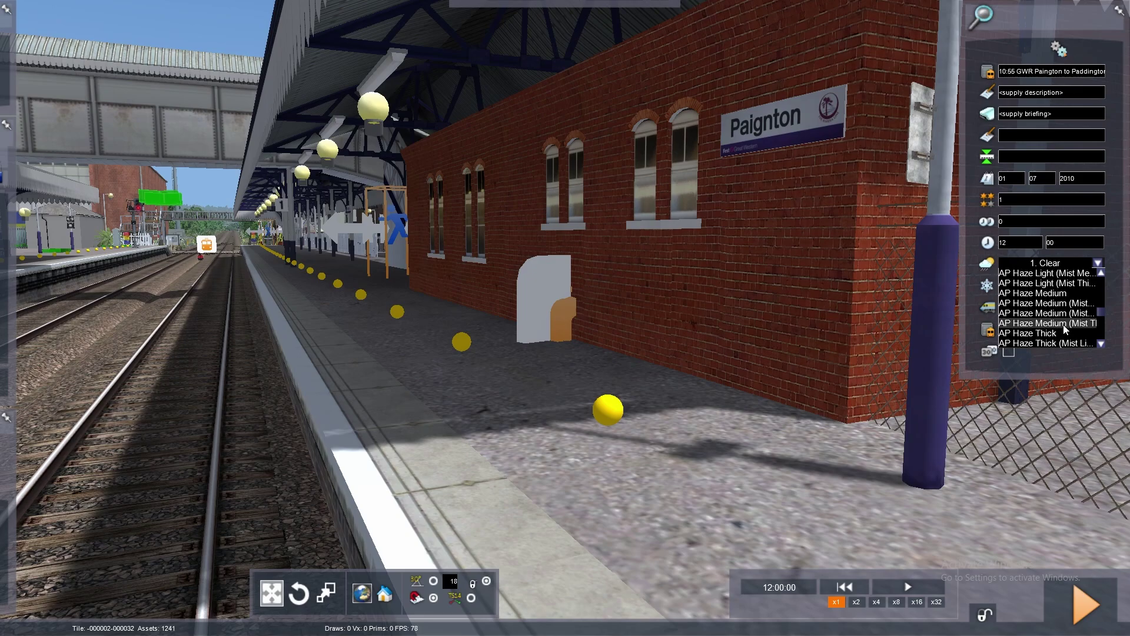
scroll(1048, 329, down, 2)
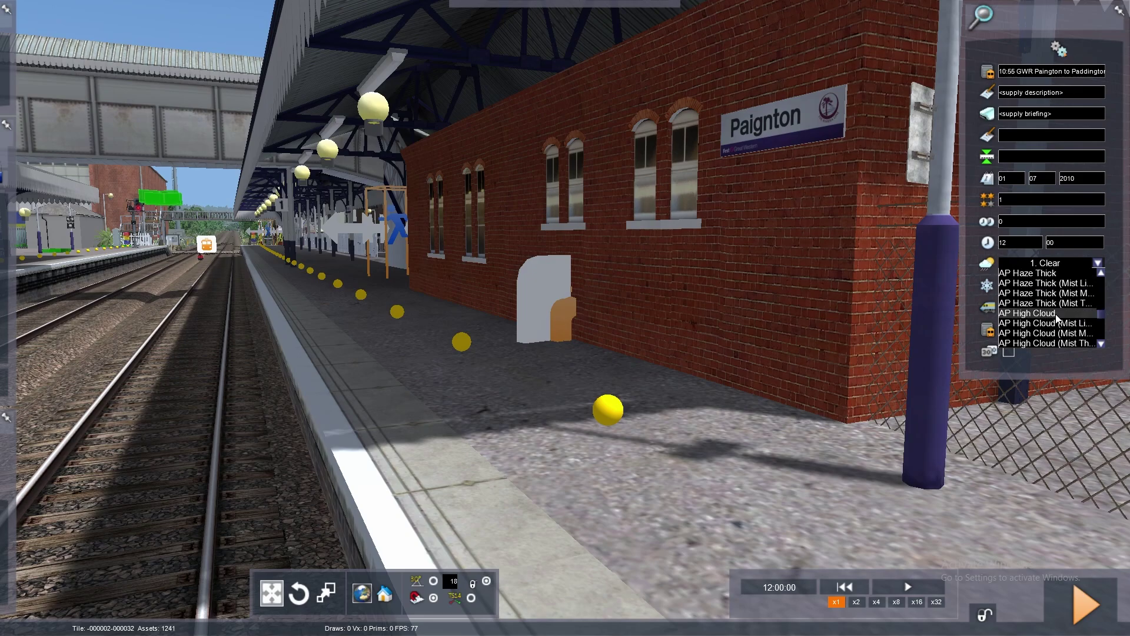
click(1055, 314)
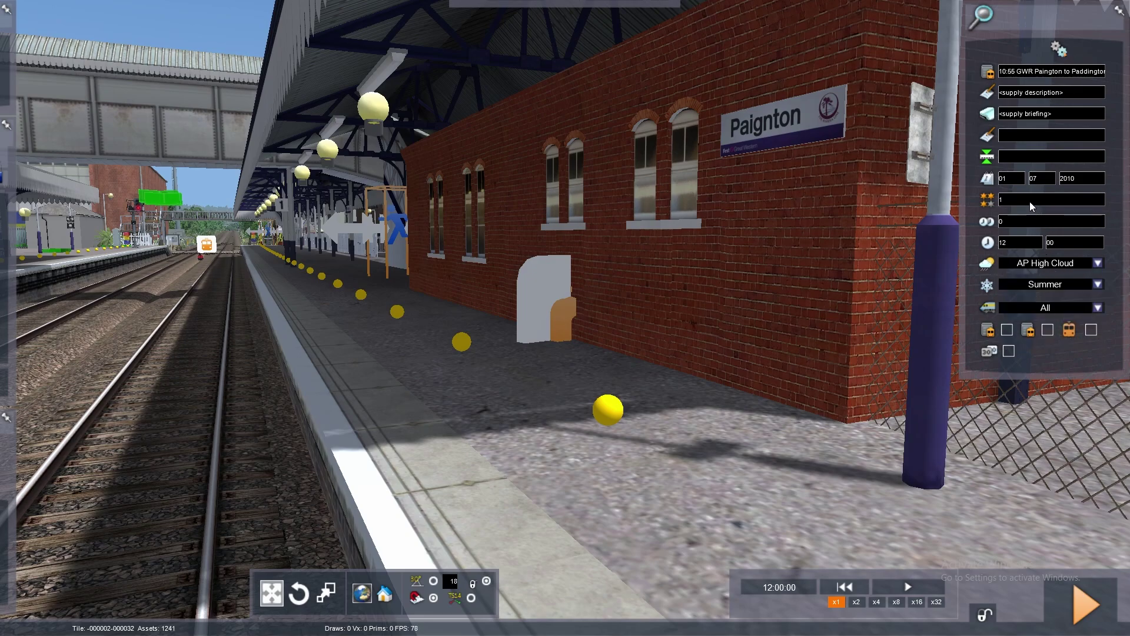
Set the scenario's difficulty rating to 3 and its duration to 40.
click(1030, 202)
text(3)
click(1026, 223)
text(40)
Set the scenario's start time to 10:53.
click(1023, 244)
text(1)
click(1067, 242)
text(5)
click(1064, 221)
Turn the view to the platform 2 side and run the scenario from the editor.
right_drag(829, 275, 530, 286)
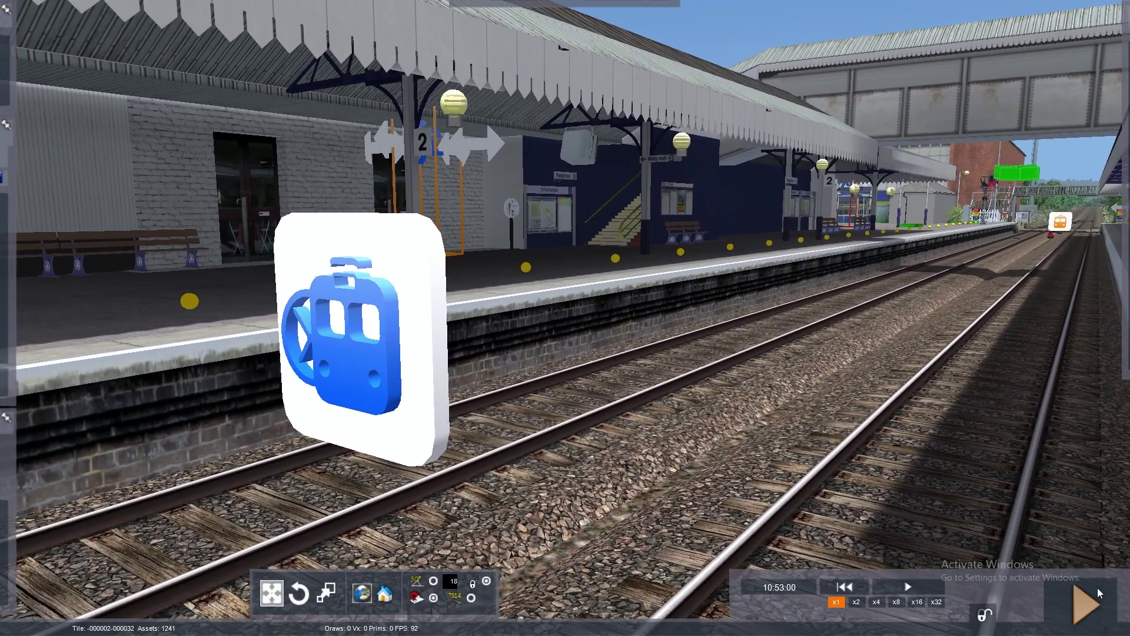
click(1086, 603)
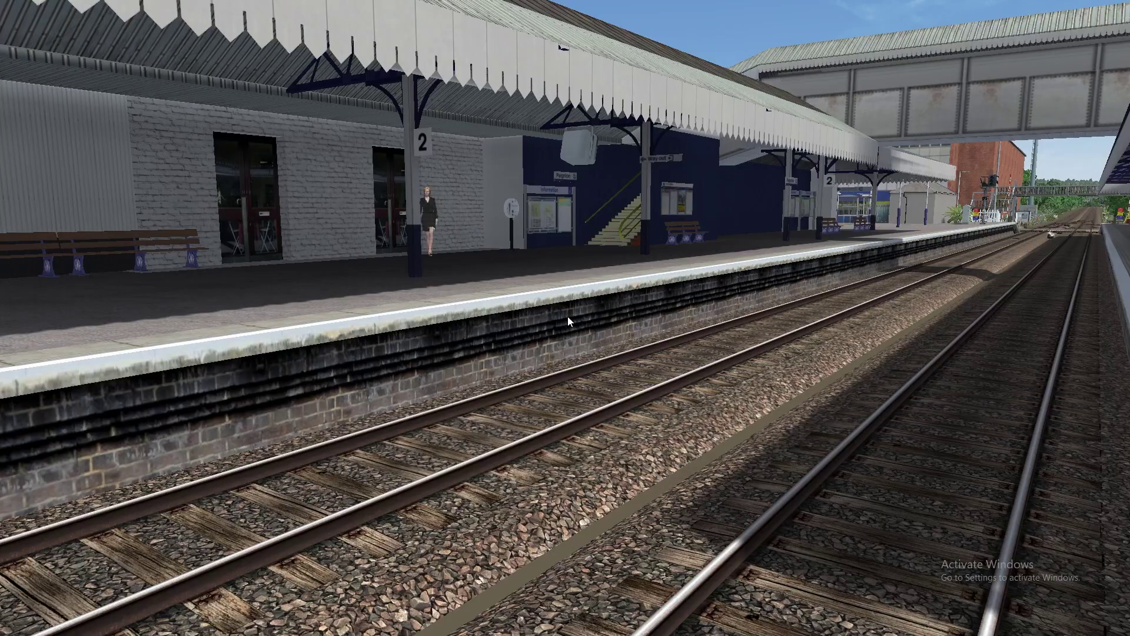
Pause the running scenario, return to the World Editor at the station platforms and switch to the scenario tools.
right_drag(568, 315, 259, 316)
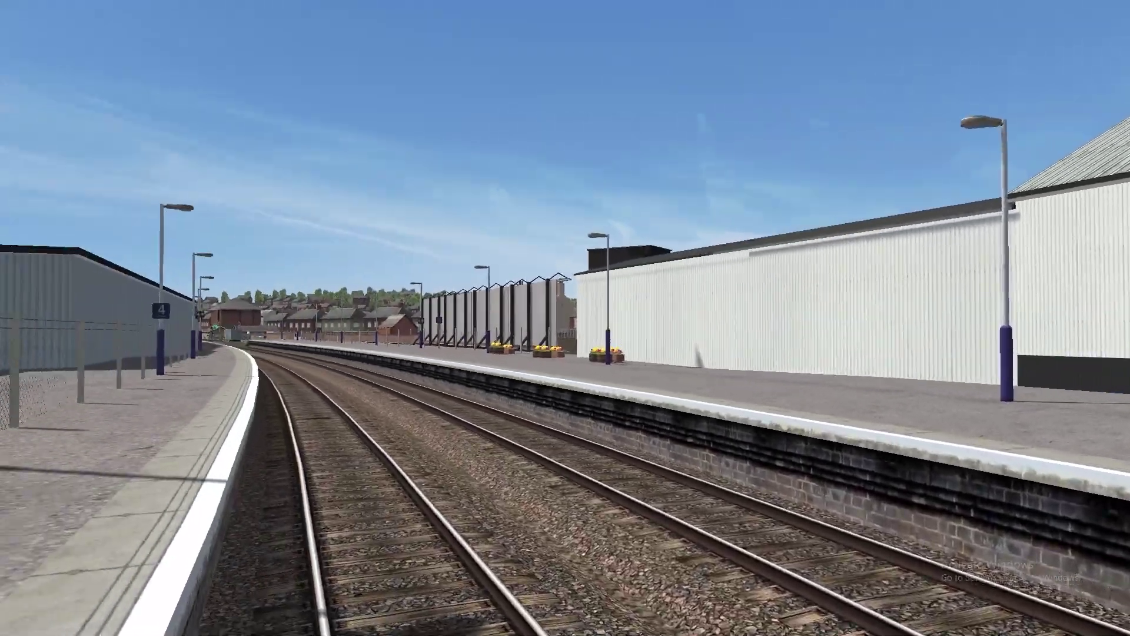
right_drag(495, 112, 872, 201)
scroll(372, 105, up, 6)
key(Escape)
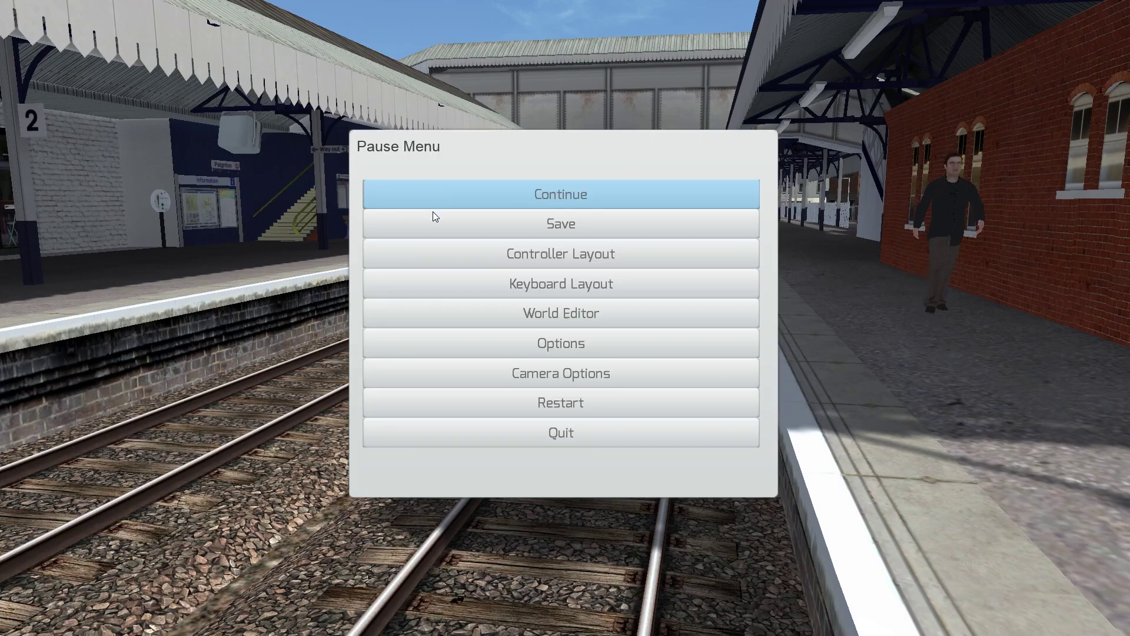
click(430, 307)
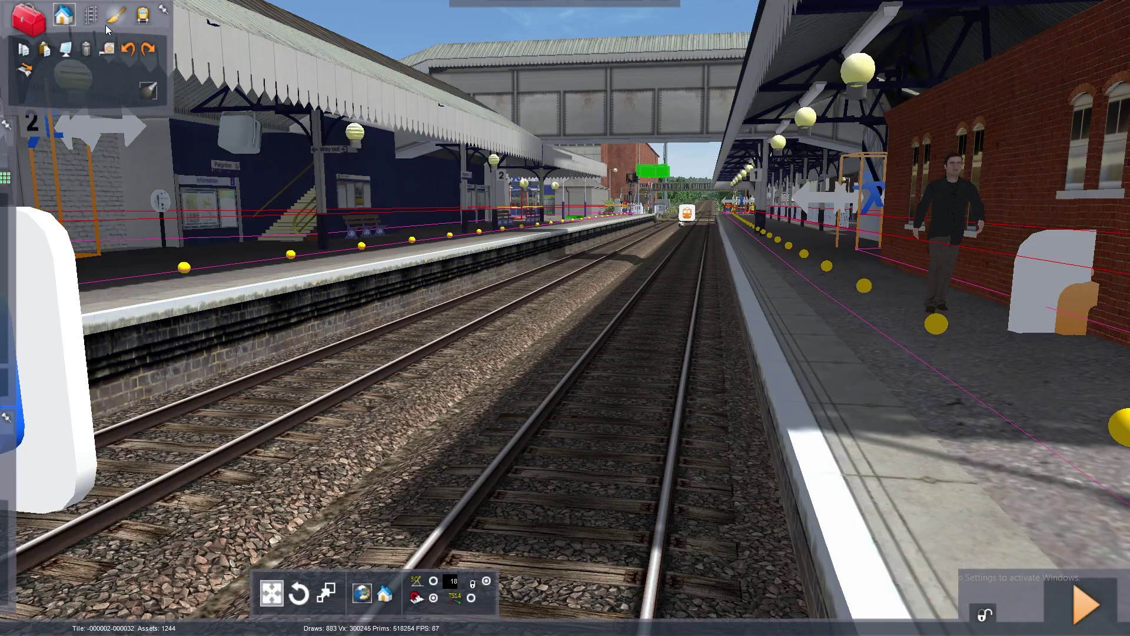
click(142, 21)
click(462, 424)
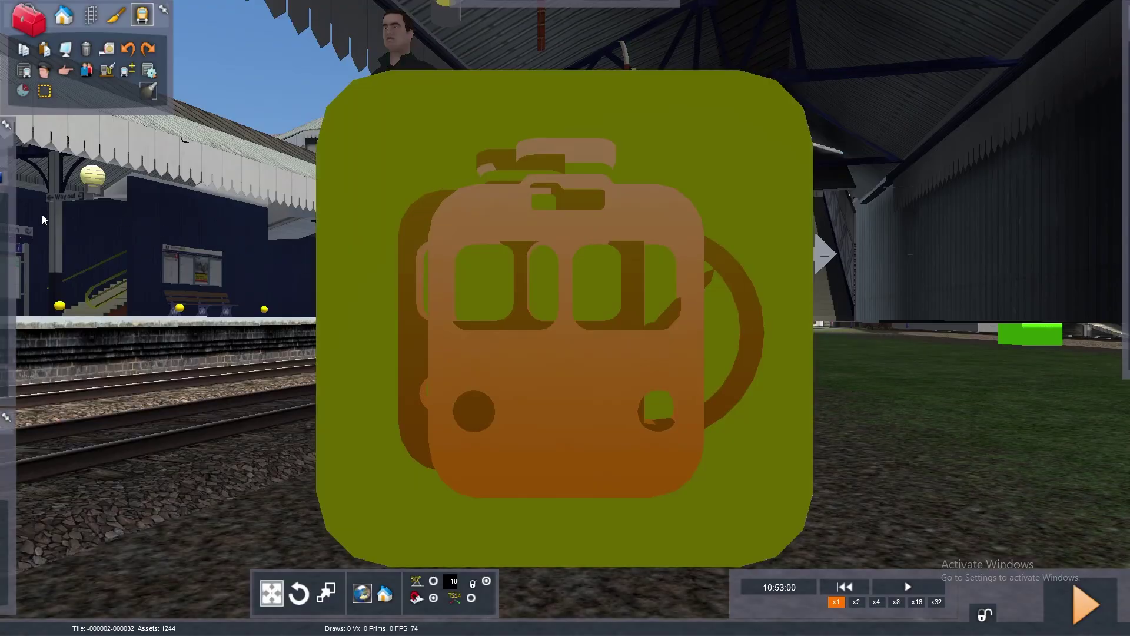
Enable the AP rolling stock set C800EP for the scenario in the object set filter.
mouse_move(4, 215)
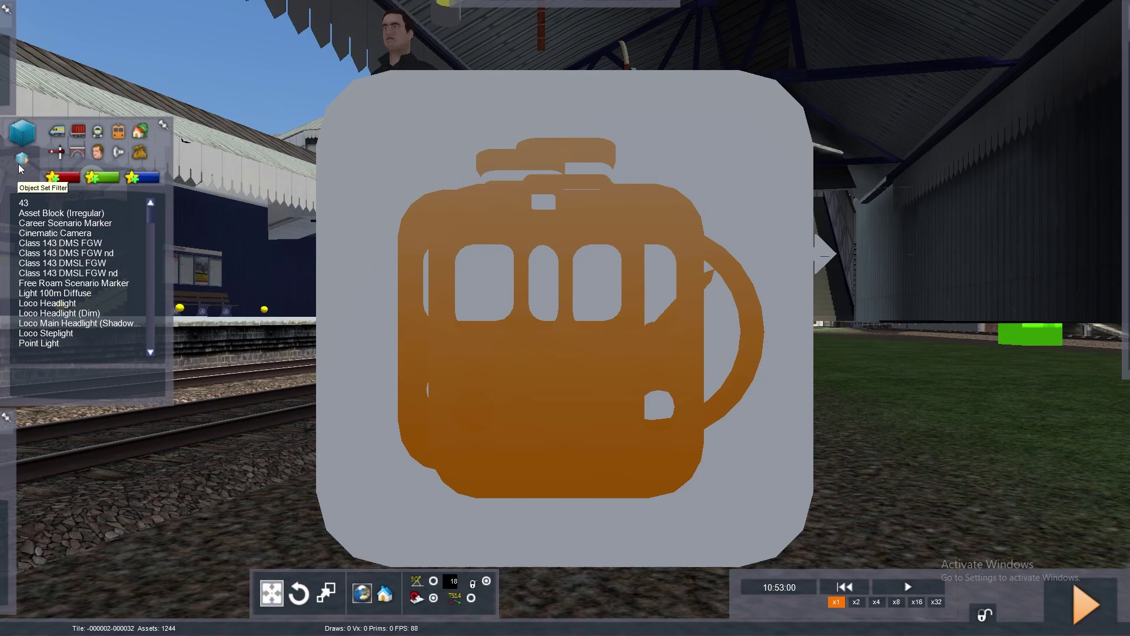
mouse_move(1122, 125)
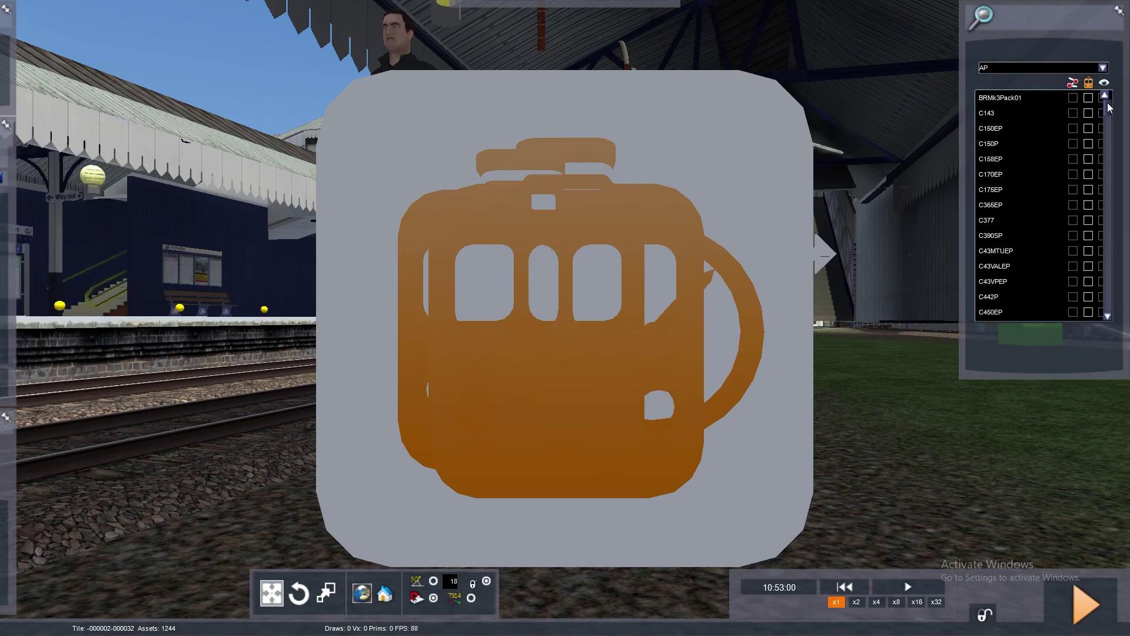
drag(1109, 106, 1090, 209)
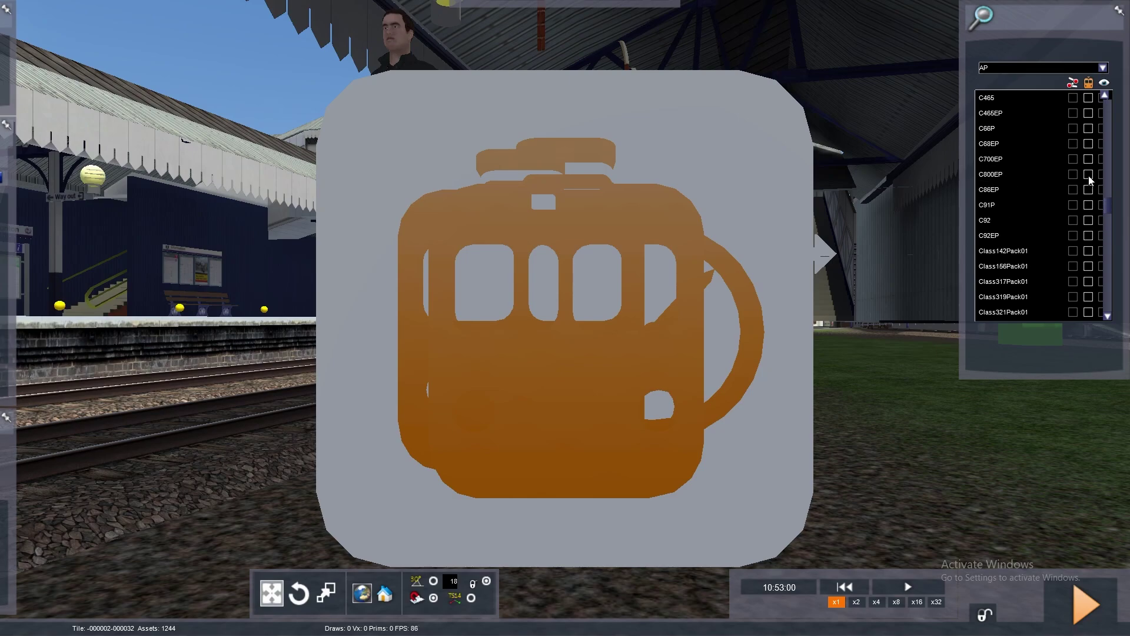
click(1089, 177)
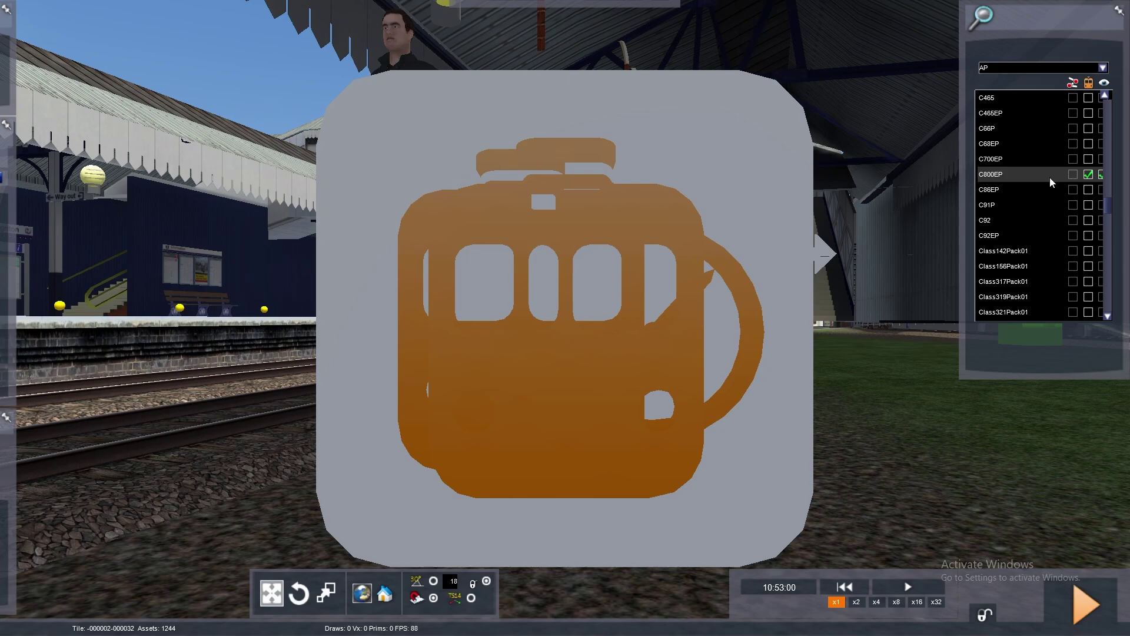
Enable the Class801Pack01 rolling stock set from the DTG provider in the object set filter.
click(1103, 69)
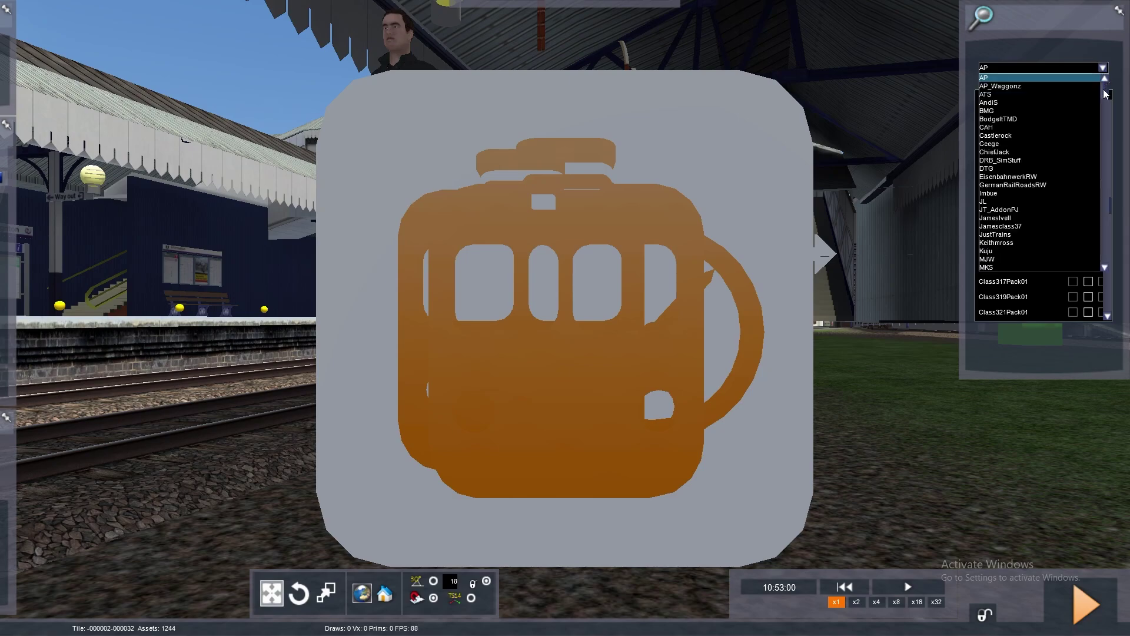
click(1034, 157)
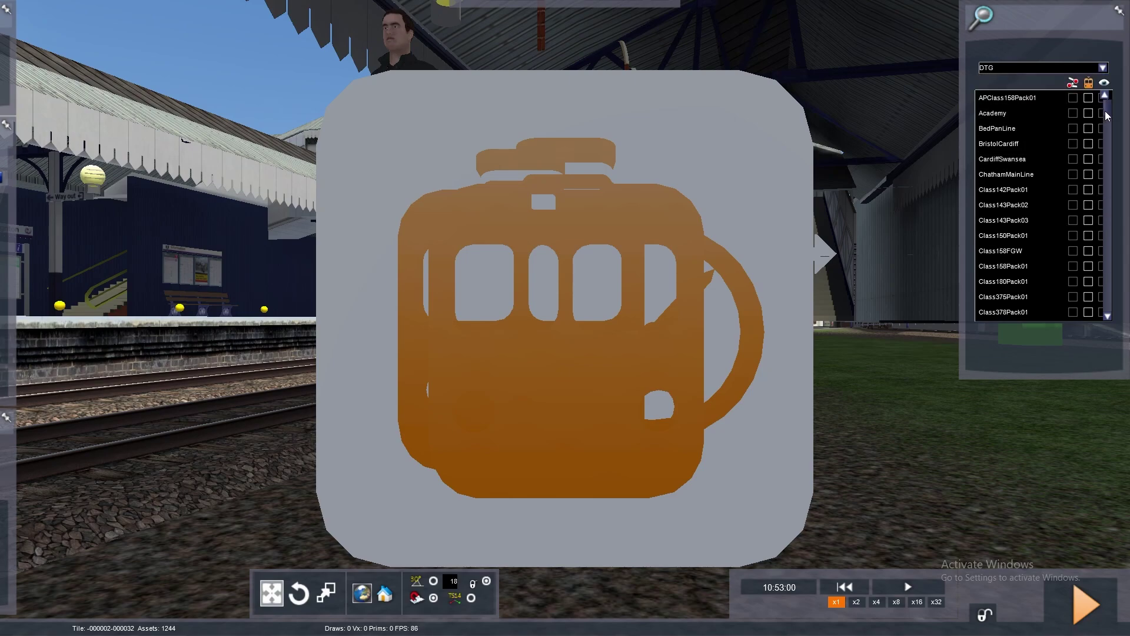
drag(1106, 115, 1095, 205)
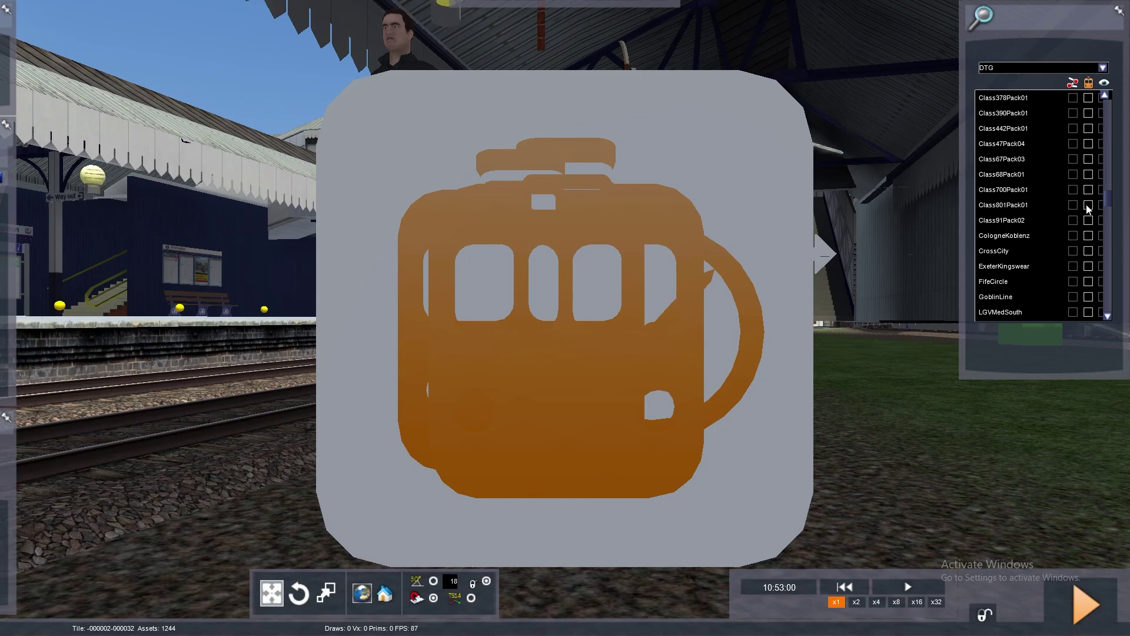
click(1088, 205)
Browse the available AP Class 800-803 (EP) consists and pick a GWR Class 800/0 consist for placement.
mouse_move(330, 253)
right_down()
mouse_move(259, 324)
mouse_move(271, 353)
mouse_move(306, 347)
mouse_move(236, 326)
mouse_move(206, 264)
mouse_move(211, 250)
mouse_move(235, 259)
mouse_move(247, 353)
mouse_move(238, 318)
right_up()
mouse_move(70, 129)
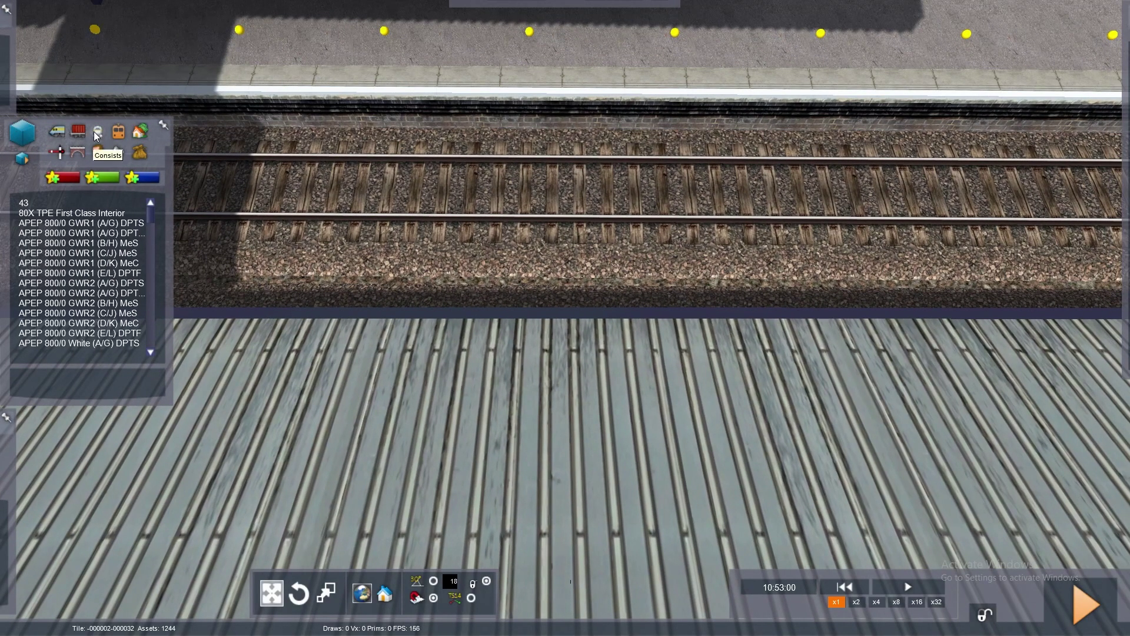
click(96, 132)
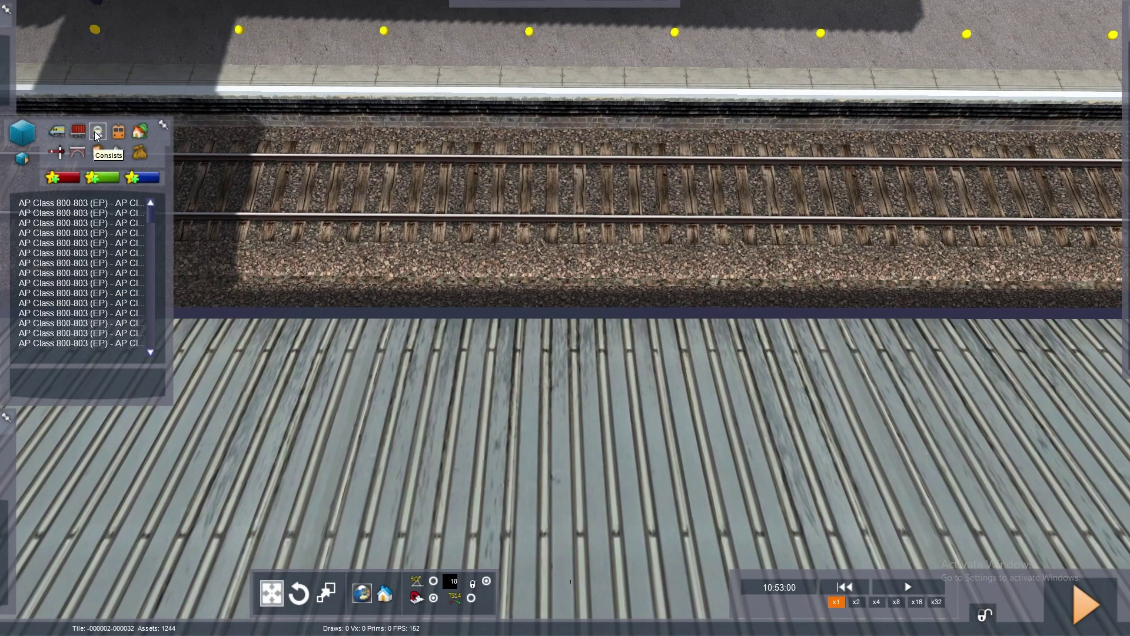
click(60, 135)
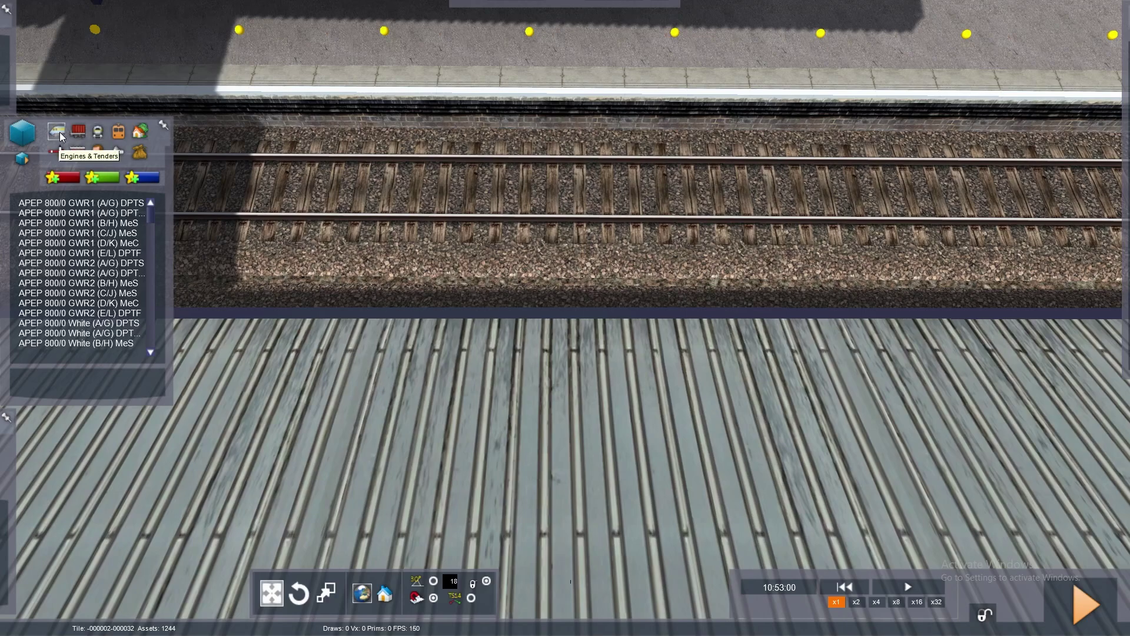
click(93, 132)
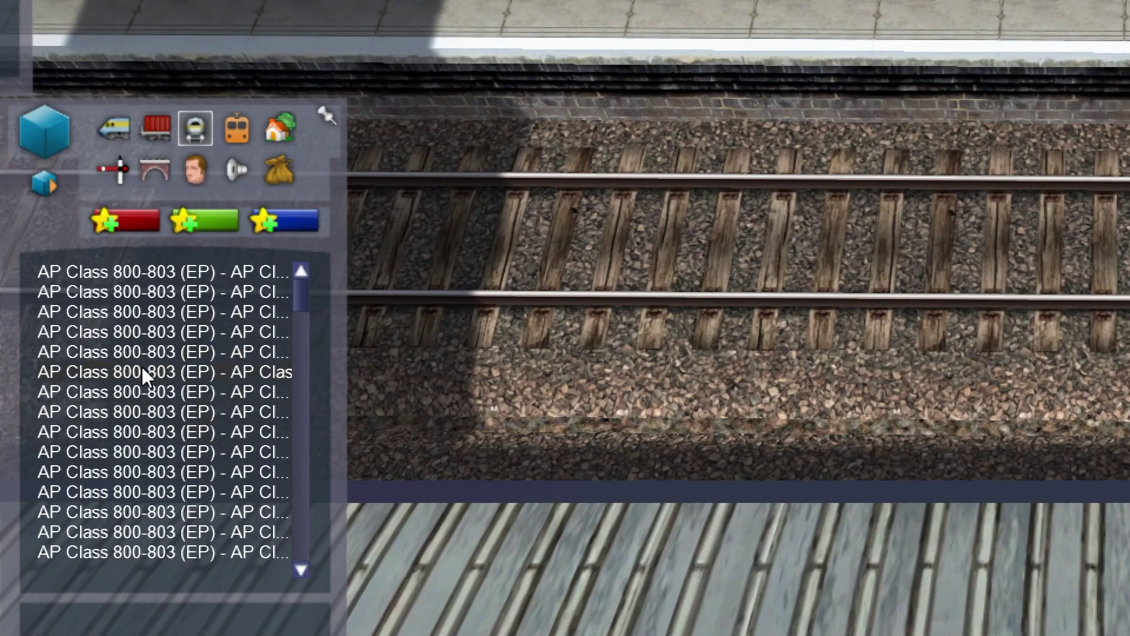
scroll(145, 362, down, 1)
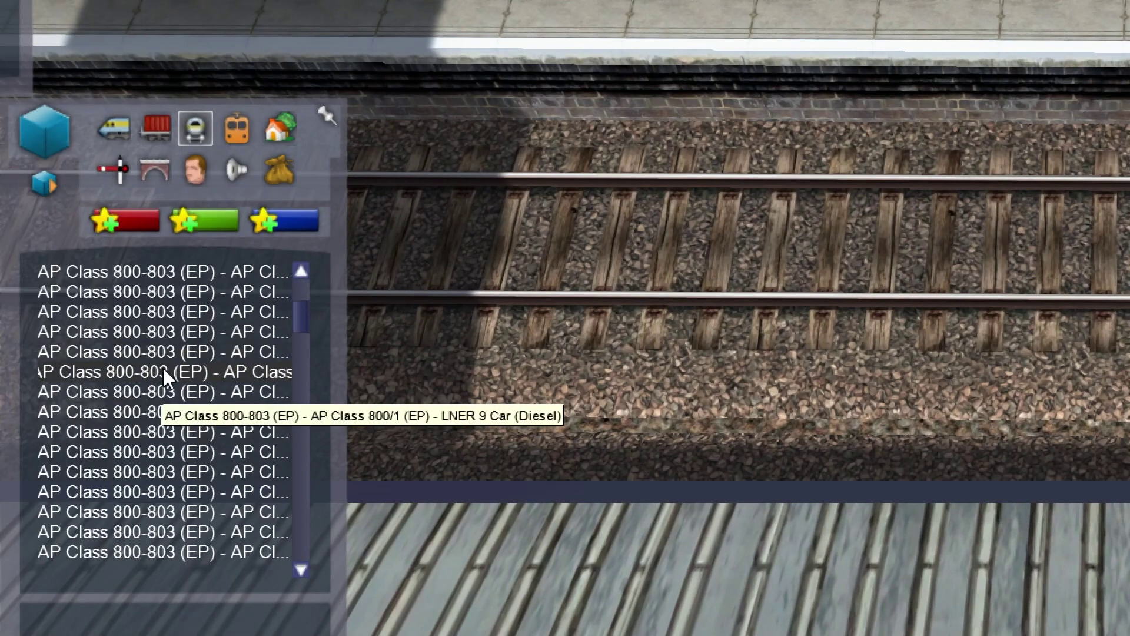
scroll(163, 366, down, 2)
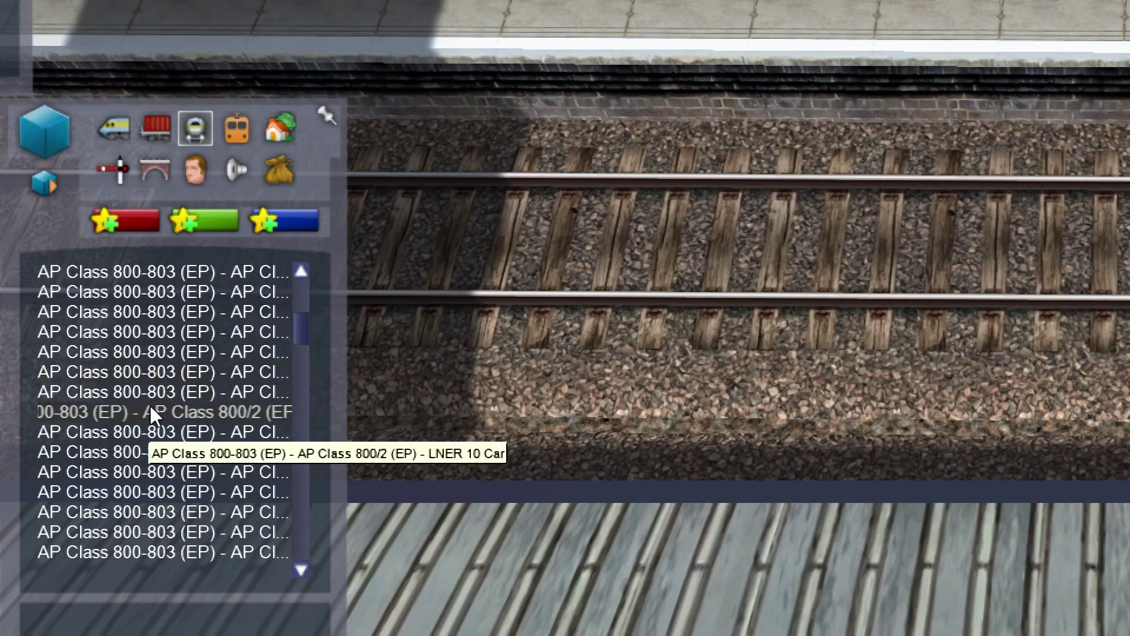
scroll(146, 415, down, 1)
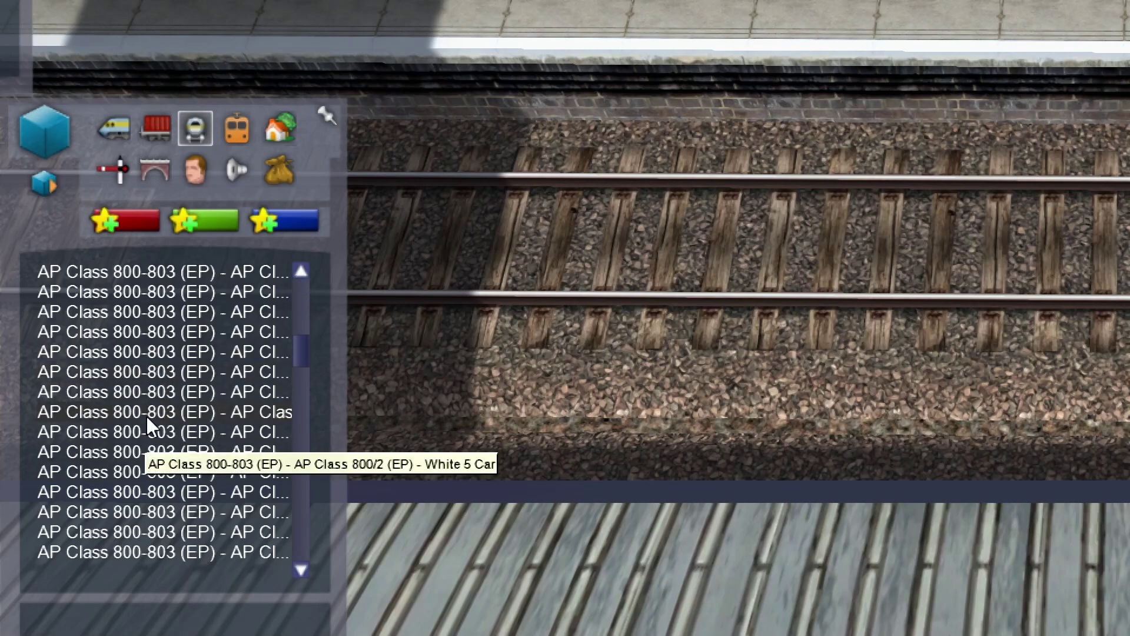
scroll(146, 416, up, 3)
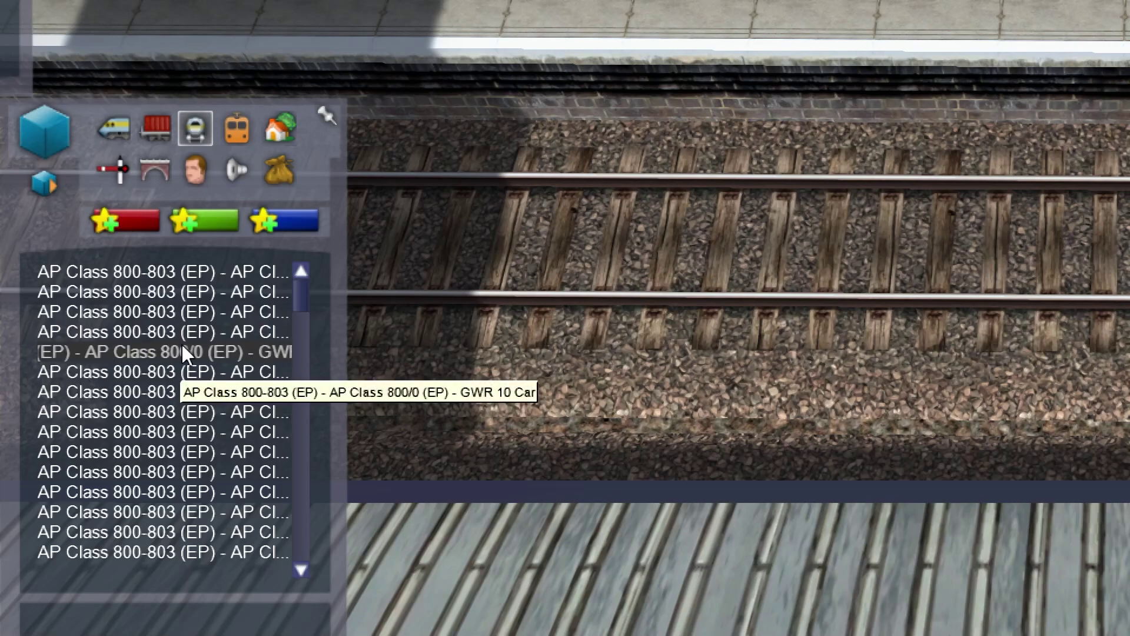
click(182, 386)
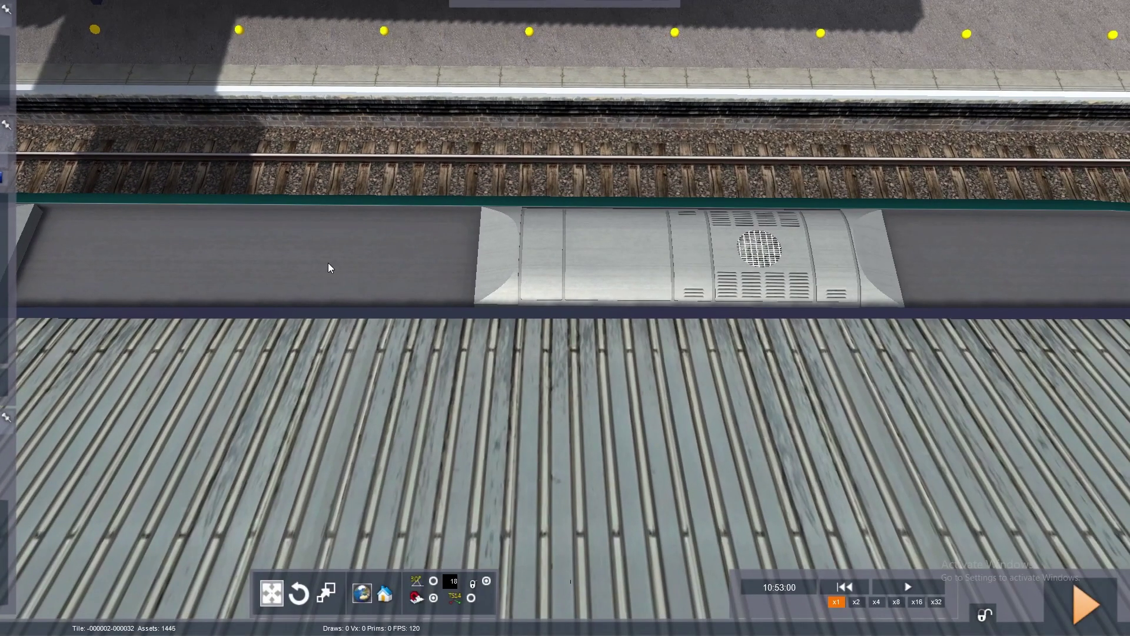
Place the GWR Class 800/0 train on the platform track beneath the station footbridge.
right_drag(656, 390, 471, 283)
click(656, 406)
right_drag(656, 406, 1013, 500)
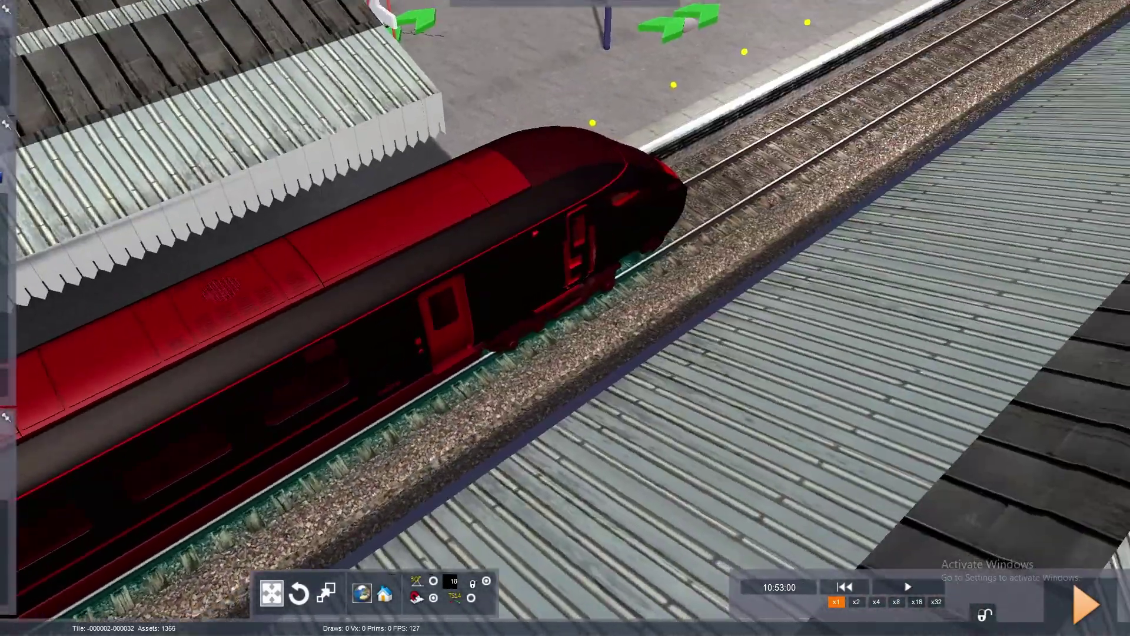
right_drag(589, 307, 306, 276)
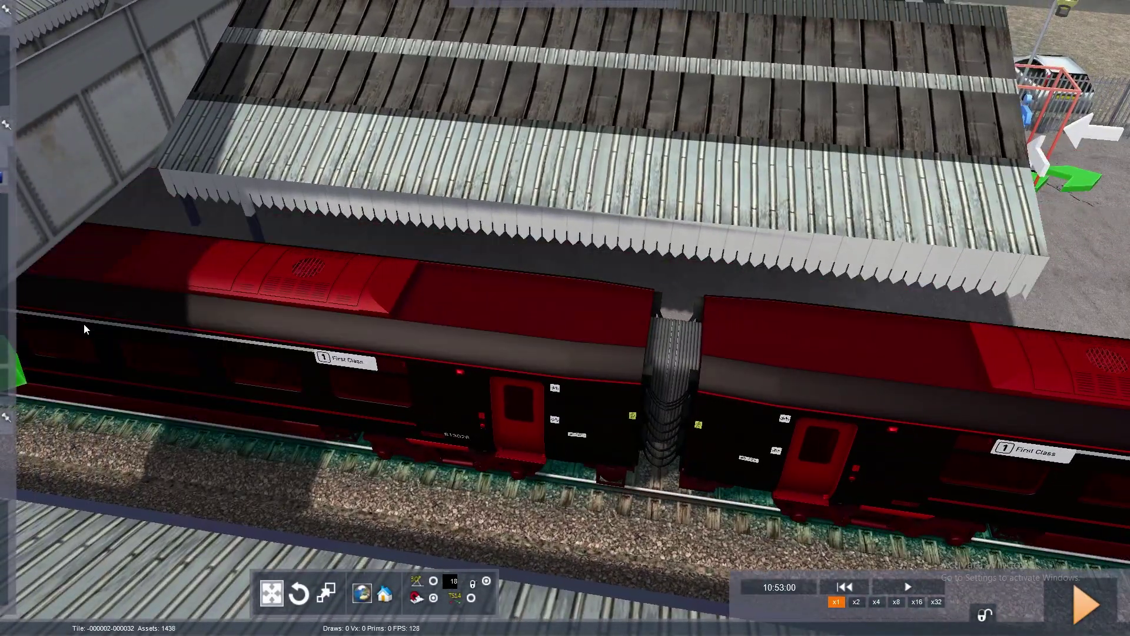
scroll(74, 333, down, 6)
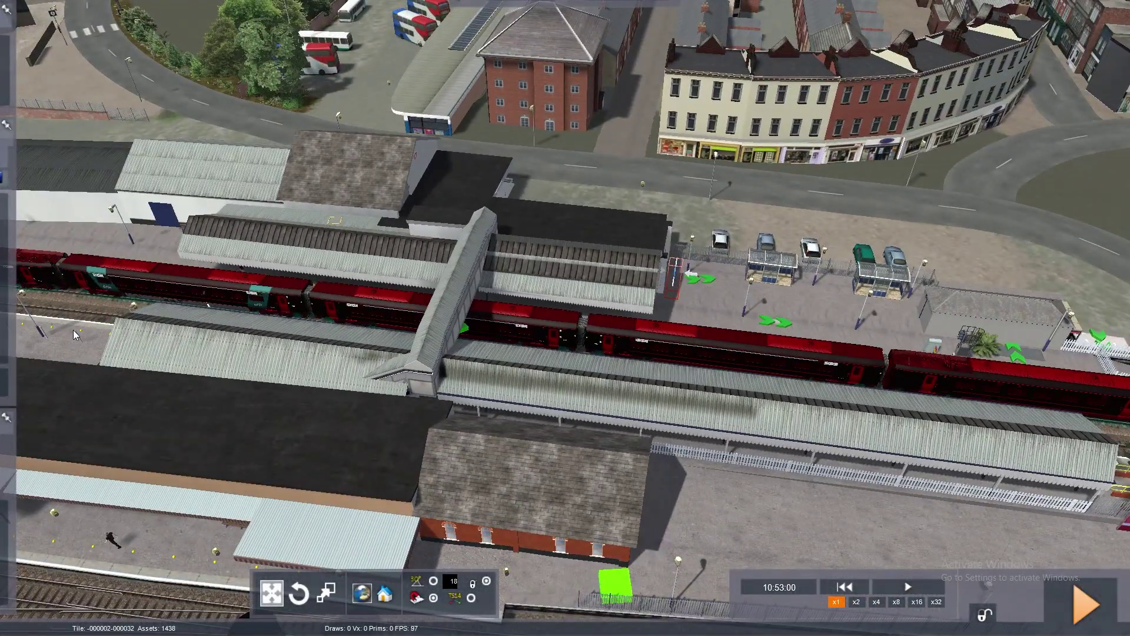
right_drag(283, 293, 226, 316)
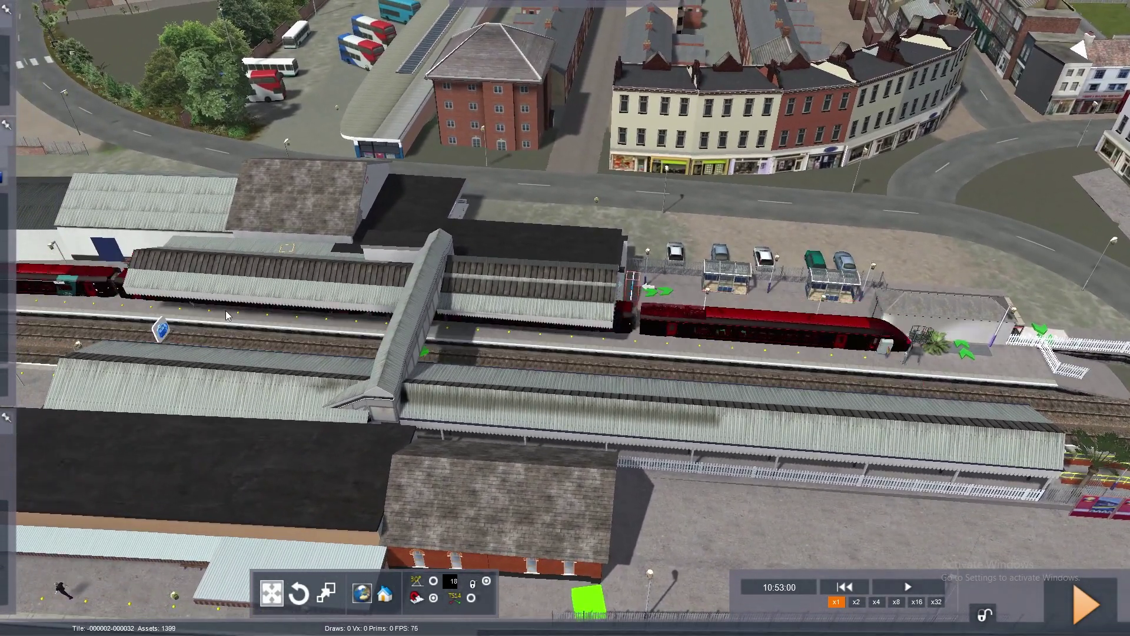
click(172, 324)
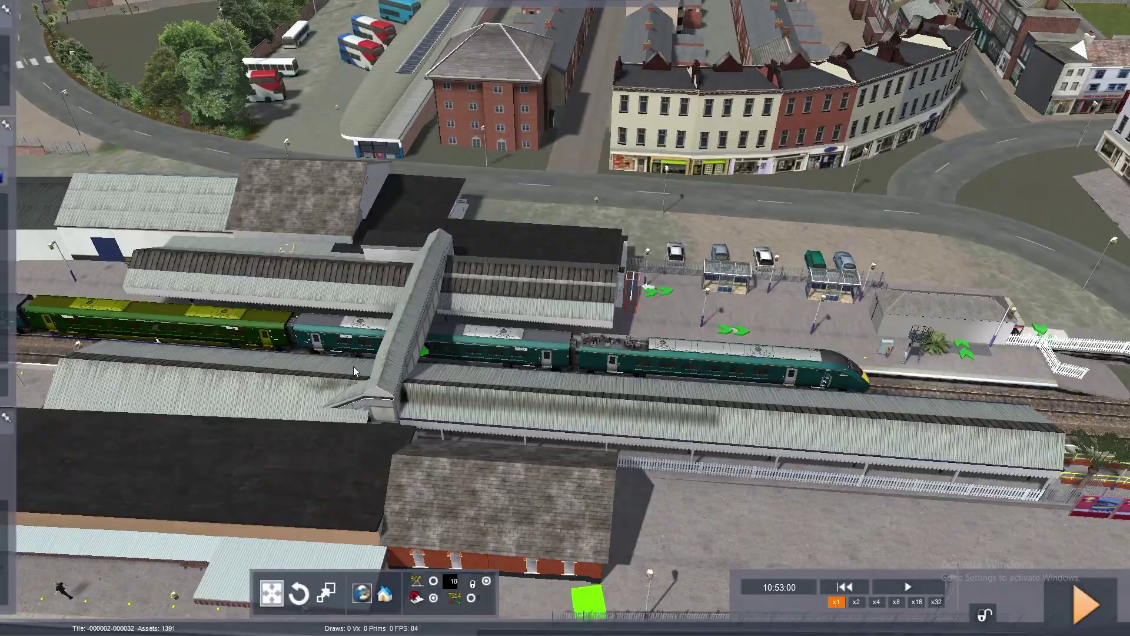
Assign a driver to the end car of the placed GWR train at the platform.
right_drag(171, 324, 79, 331)
key(Up)
key(Right)
key(Up)
key(Right)
key(Down)
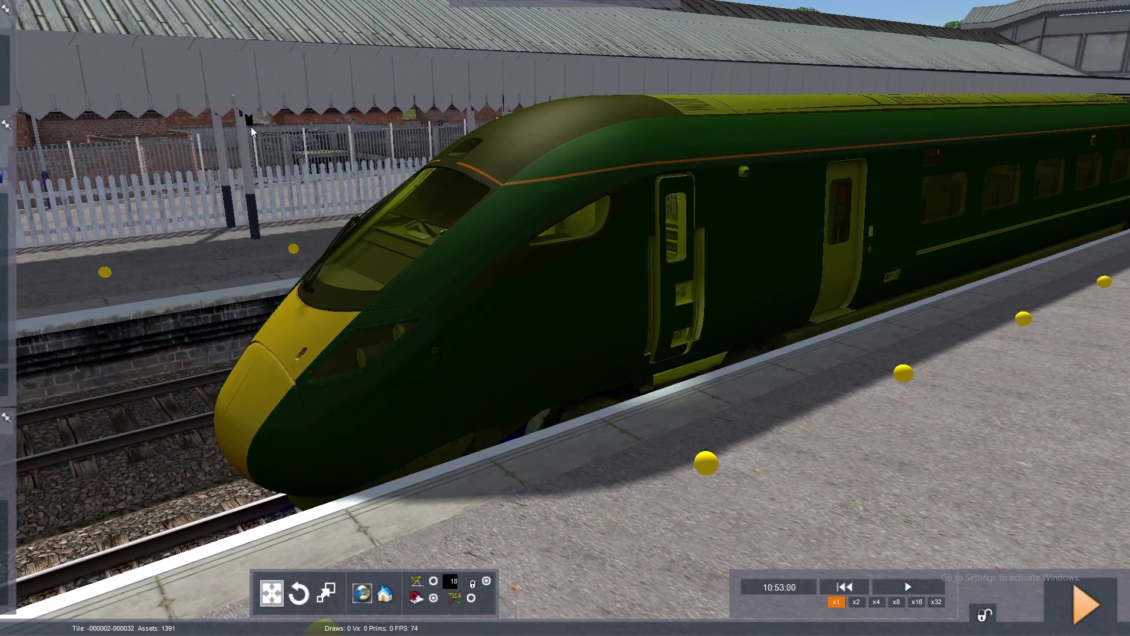
mouse_move(19, 65)
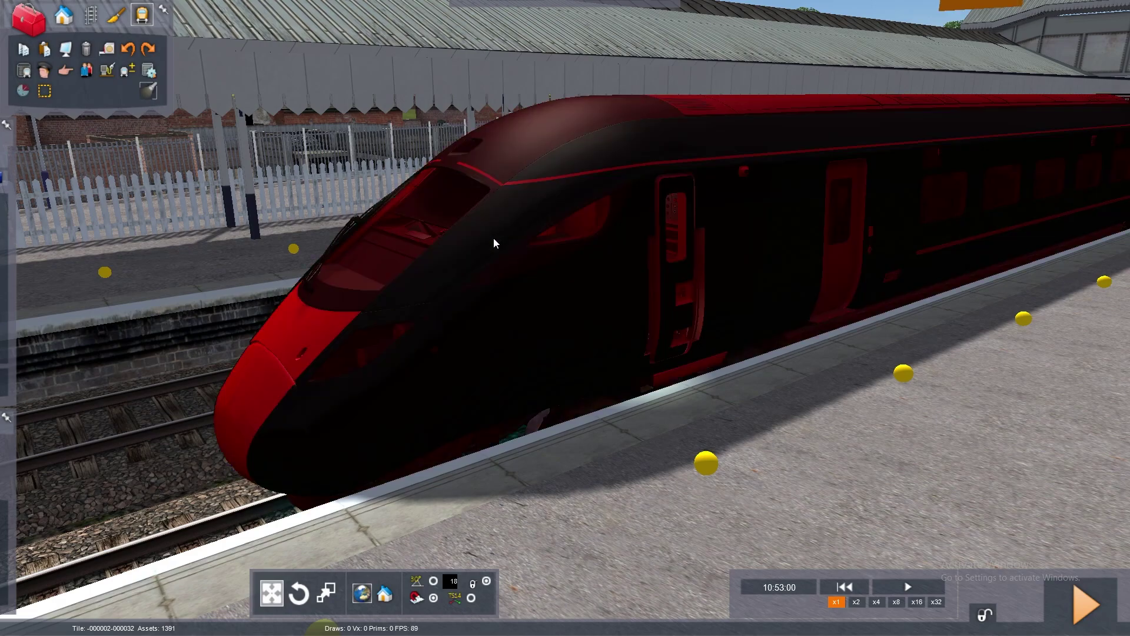
click(44, 70)
click(557, 231)
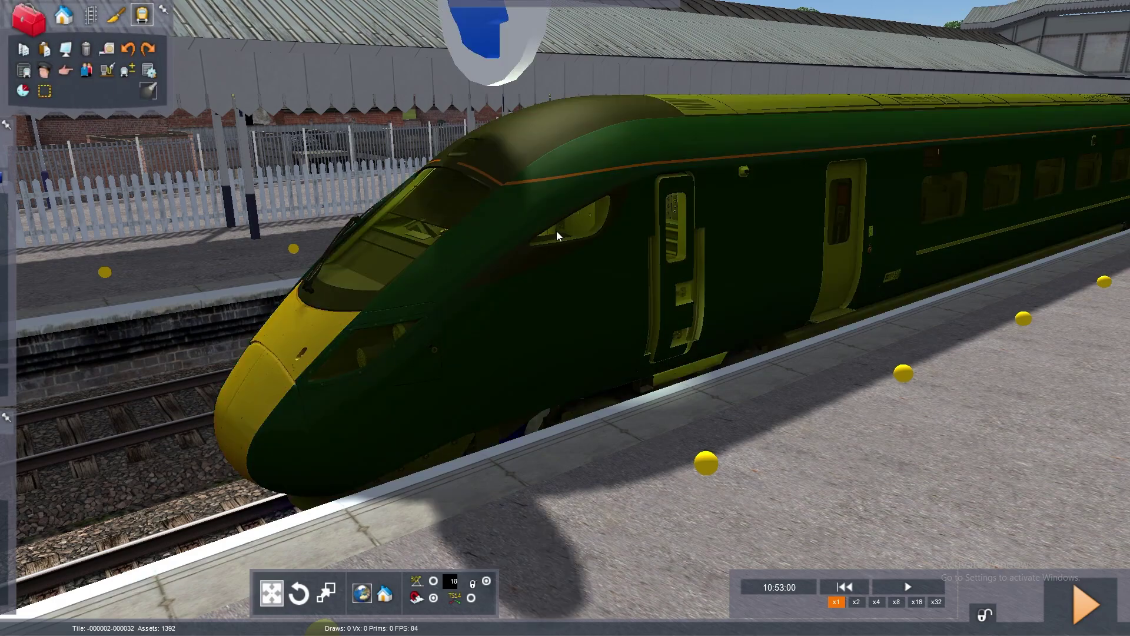
Rename the driver's service to 12YP 10:55 PGN - PAD in the timetable and make it the player service.
click(22, 91)
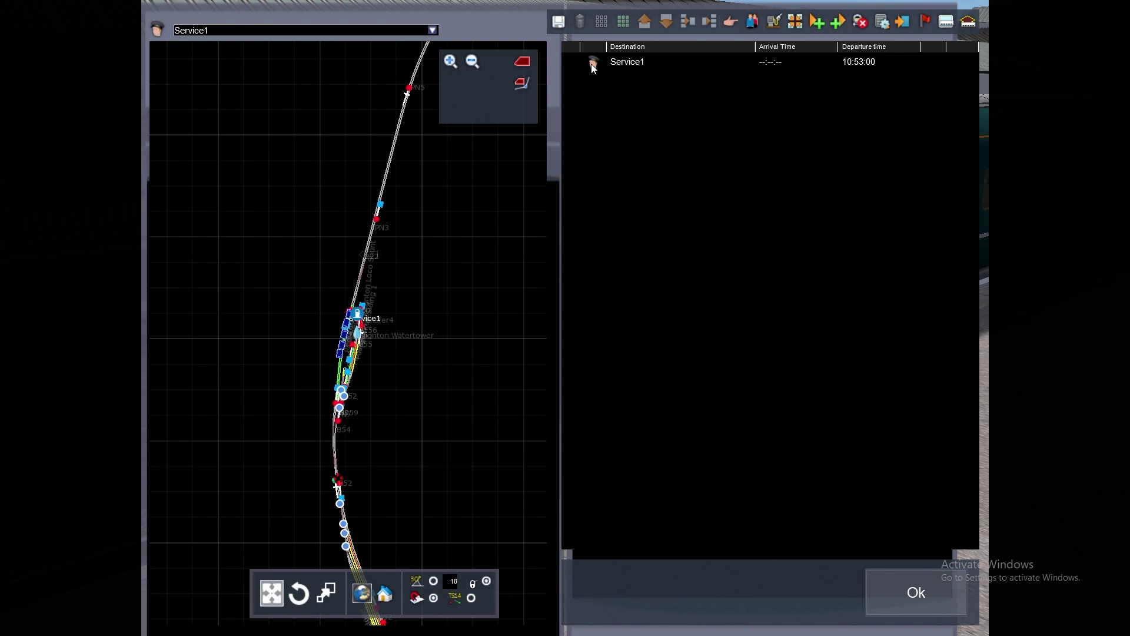
double_click(593, 66)
drag(639, 184, 630, 178)
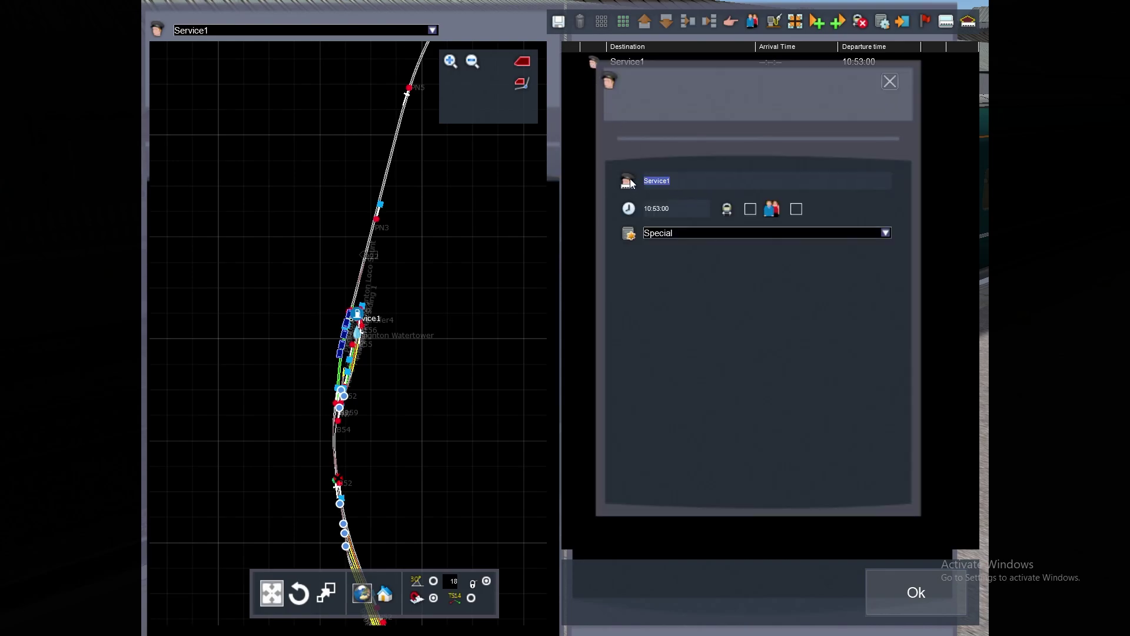
text(12YP 10:55 PGN - PAD)
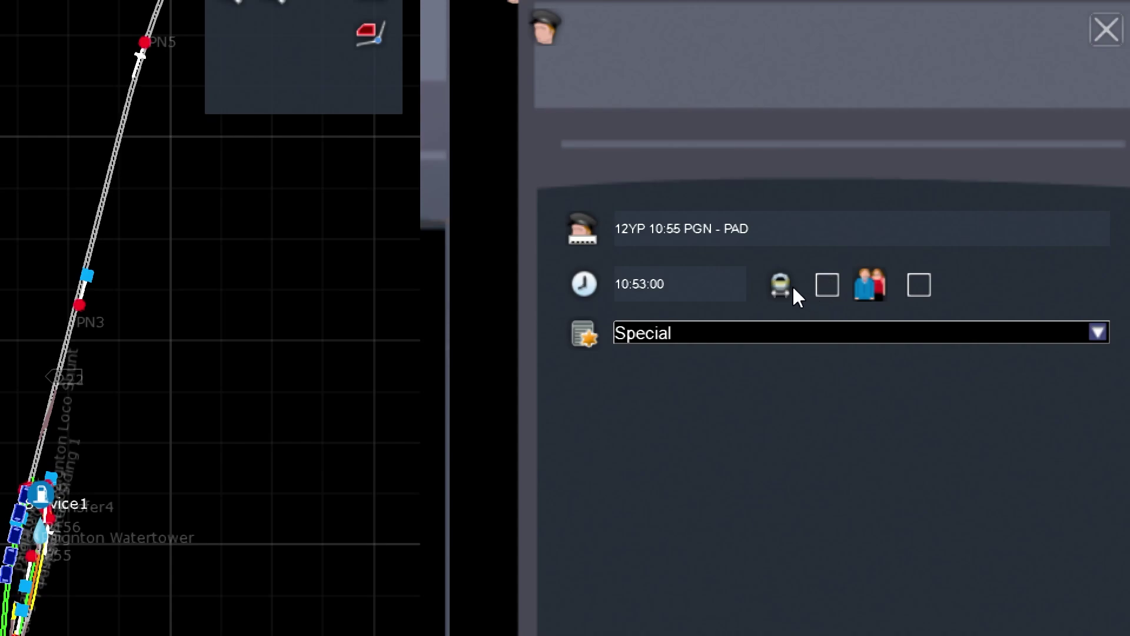
click(826, 286)
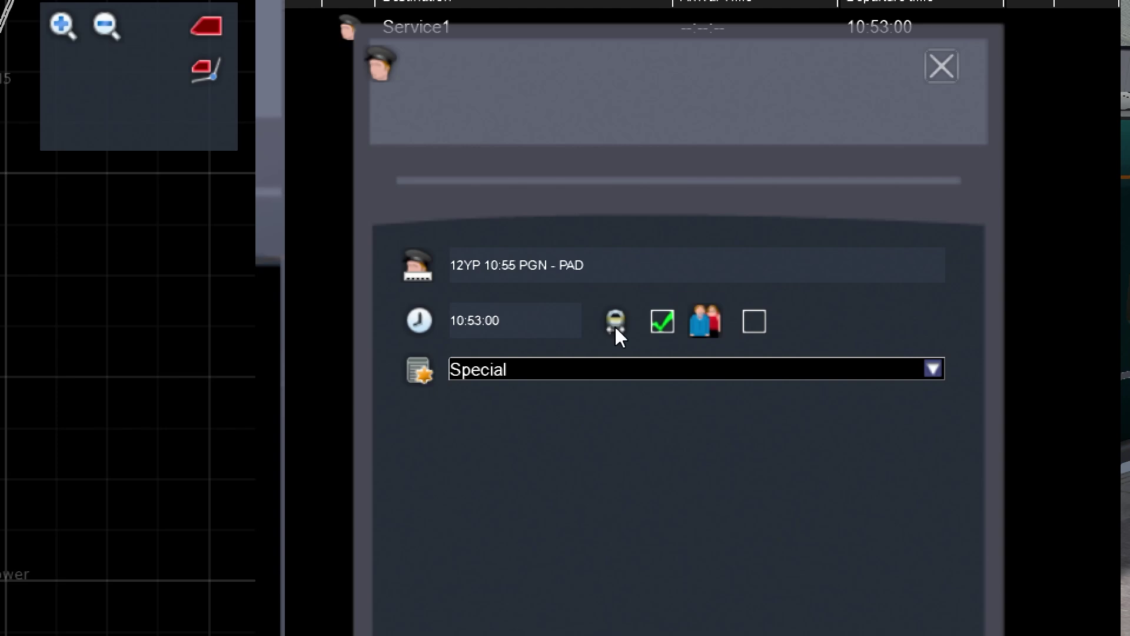
click(945, 73)
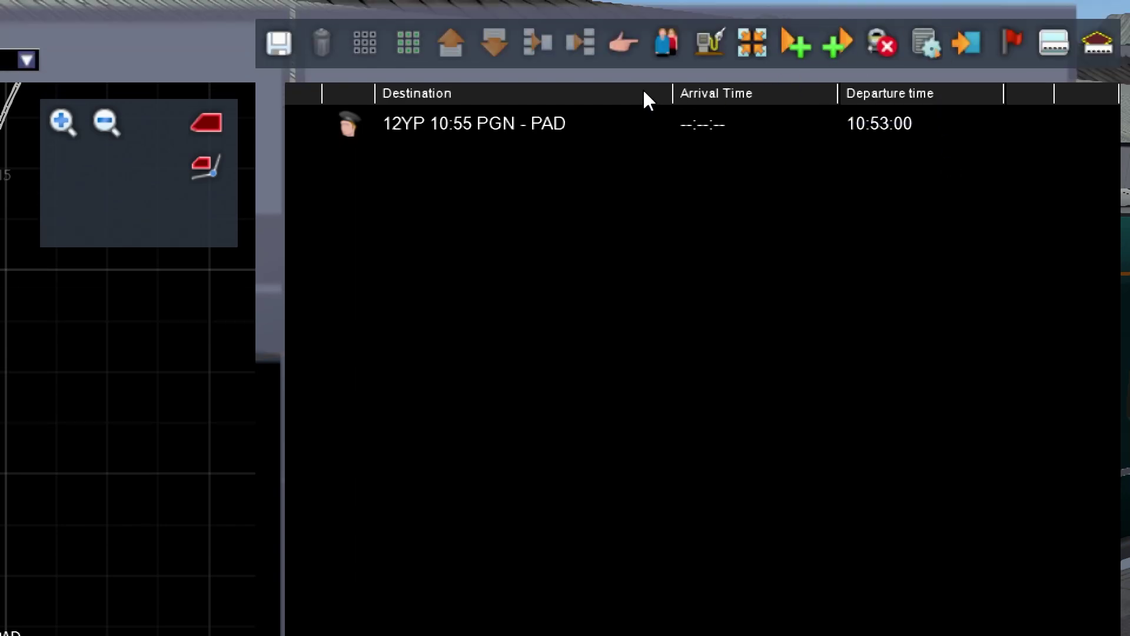
Add a passenger pickup instruction to the service with Paignton P2 as its destination.
click(676, 43)
click(345, 151)
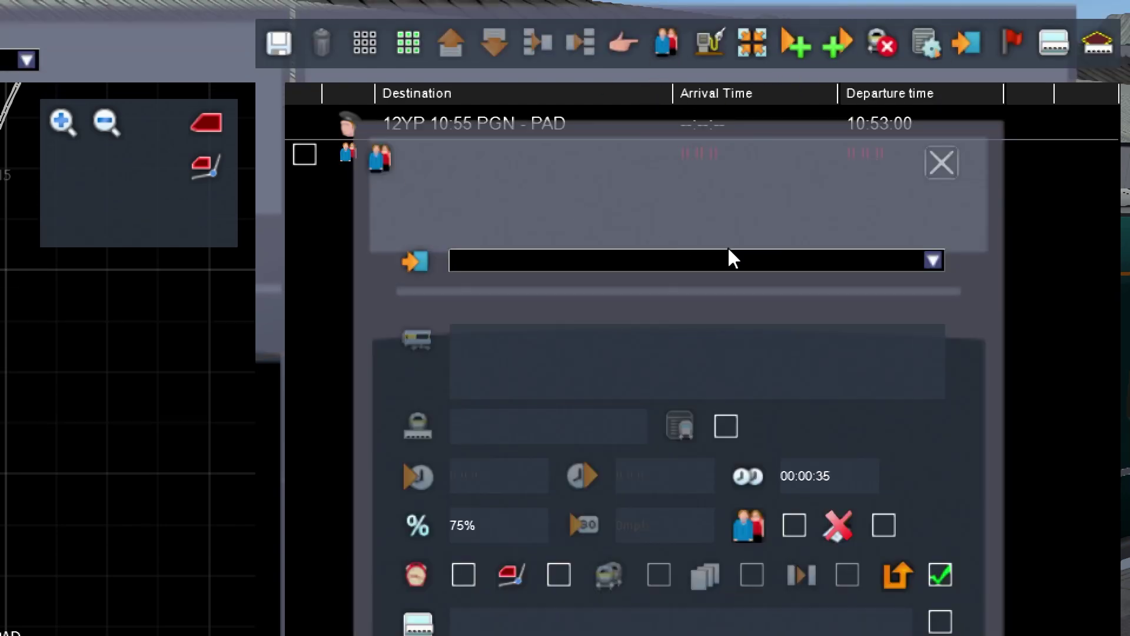
click(932, 260)
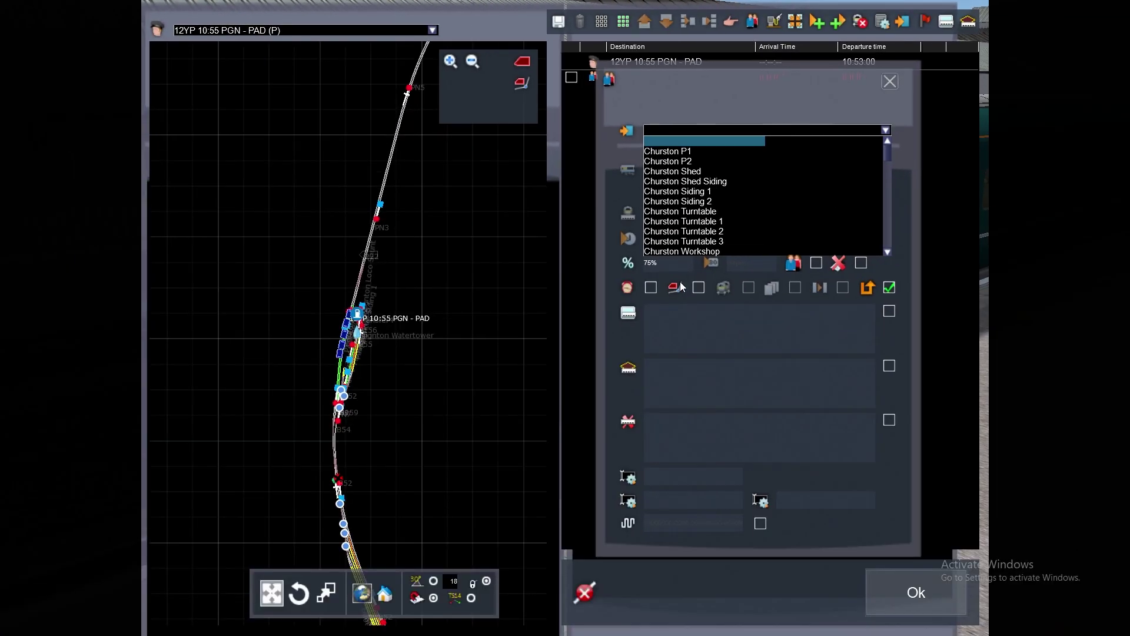
click(316, 366)
scroll(317, 355, up, 6)
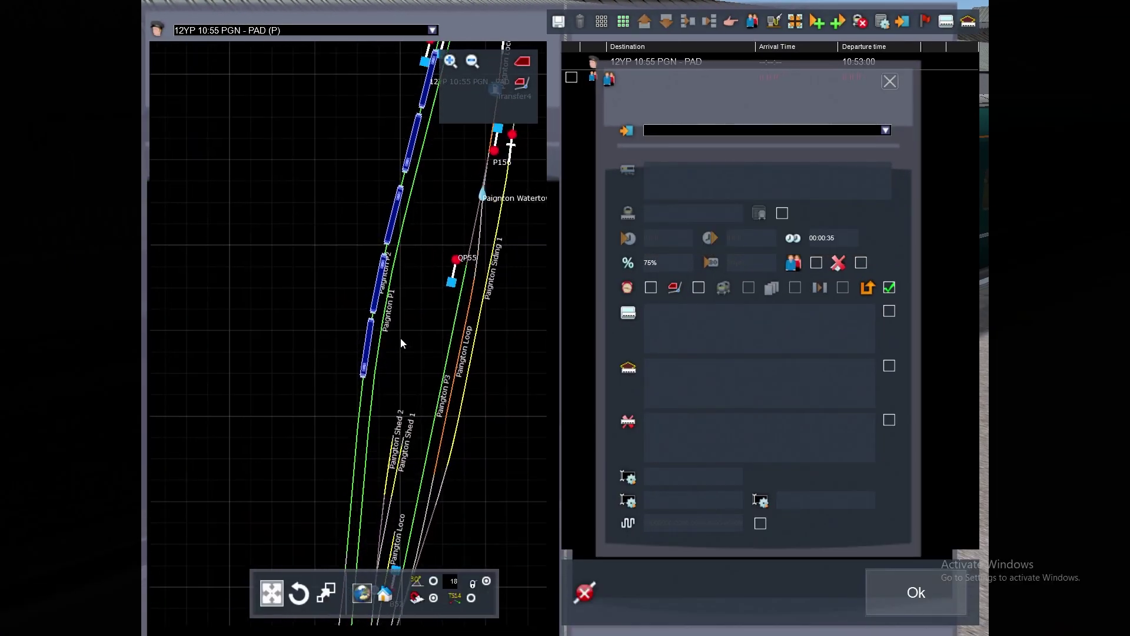
drag(402, 339, 354, 405)
drag(351, 324, 322, 400)
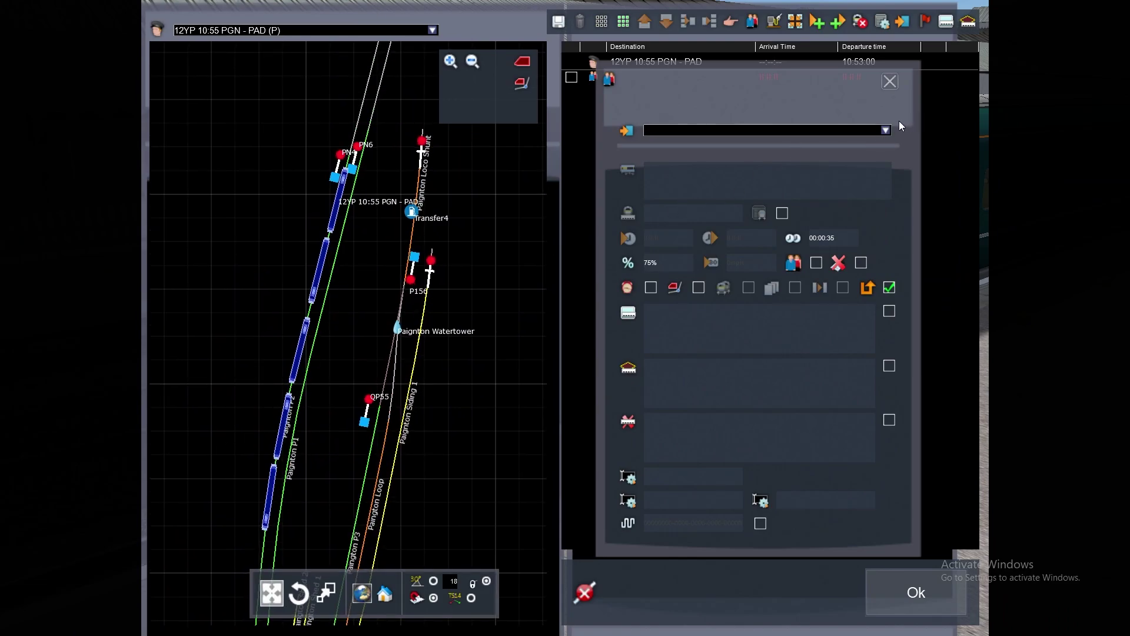
click(886, 130)
drag(887, 155, 882, 235)
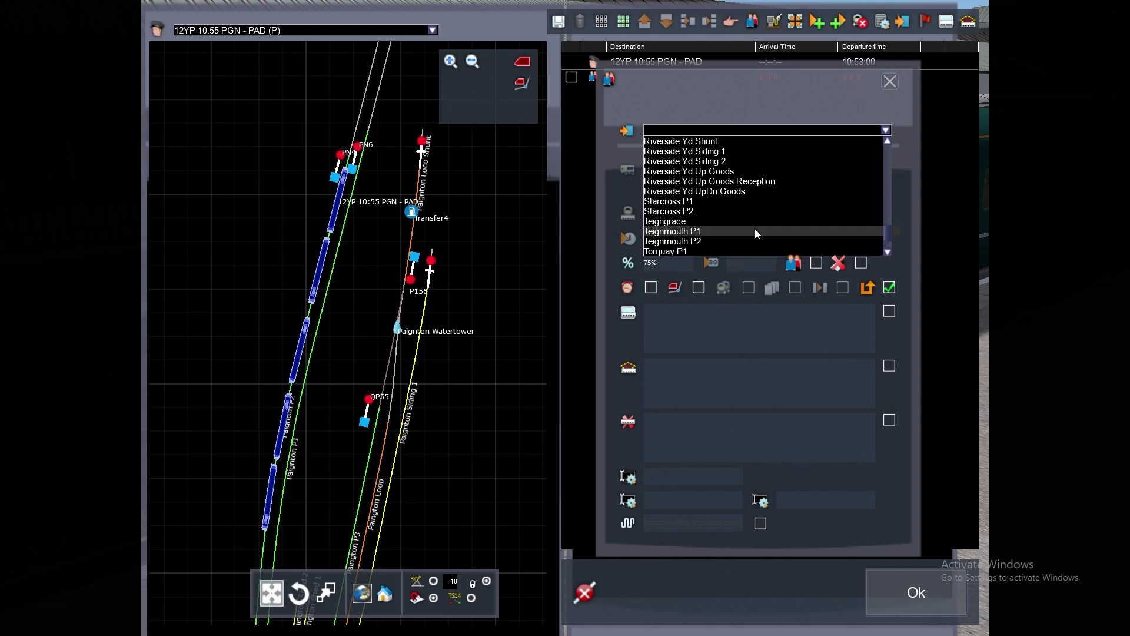
scroll(752, 220, down, 2)
scroll(755, 221, up, 3)
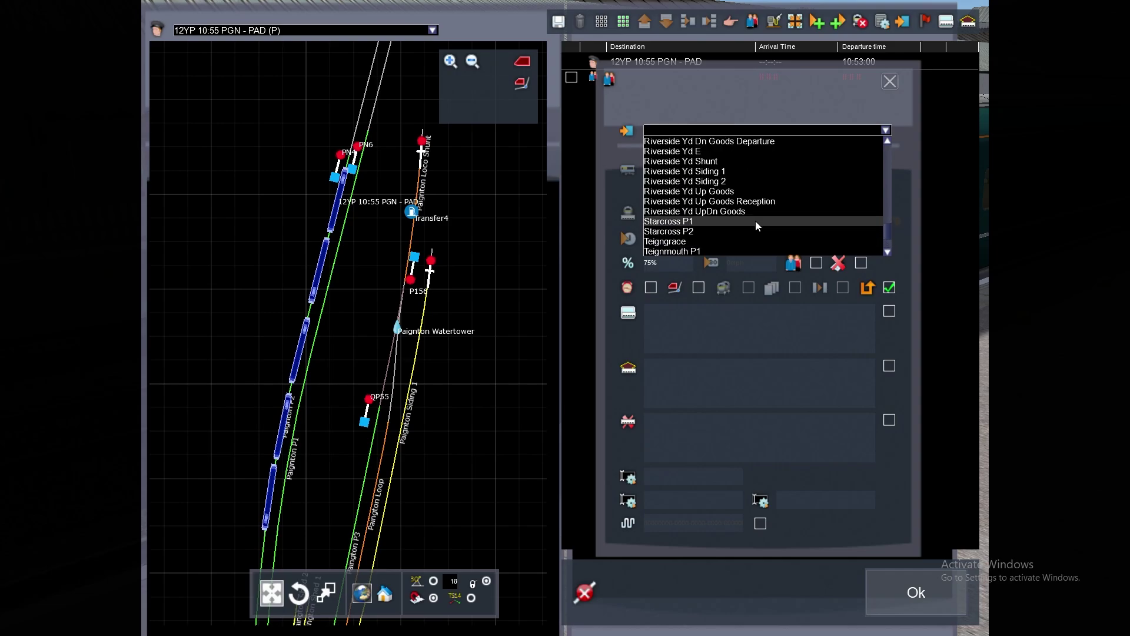
scroll(756, 222, up, 5)
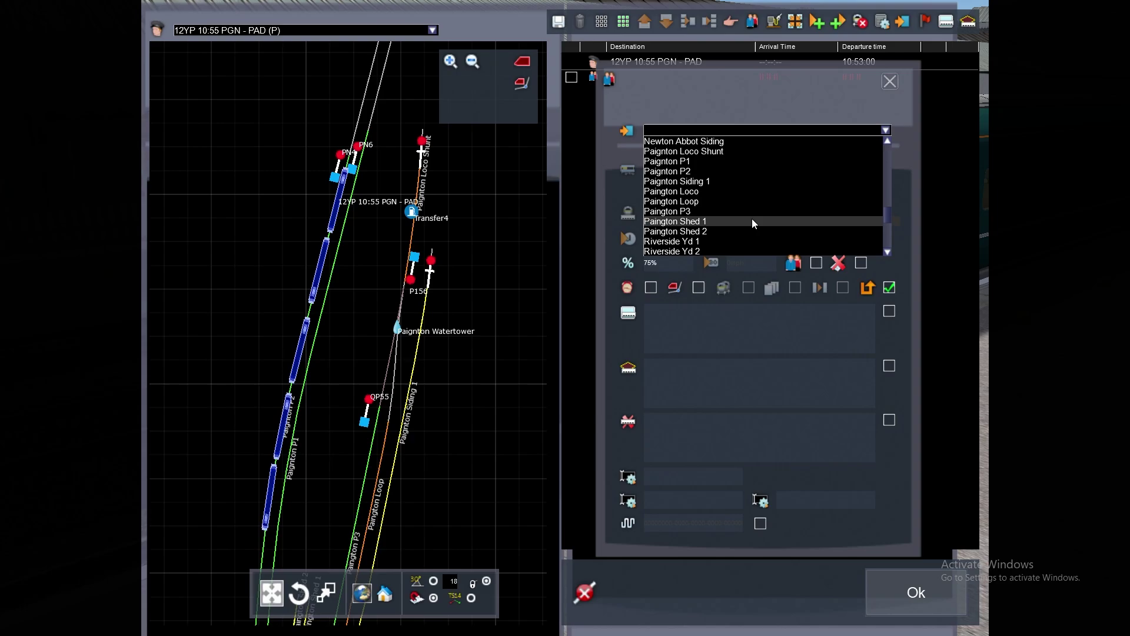
click(710, 171)
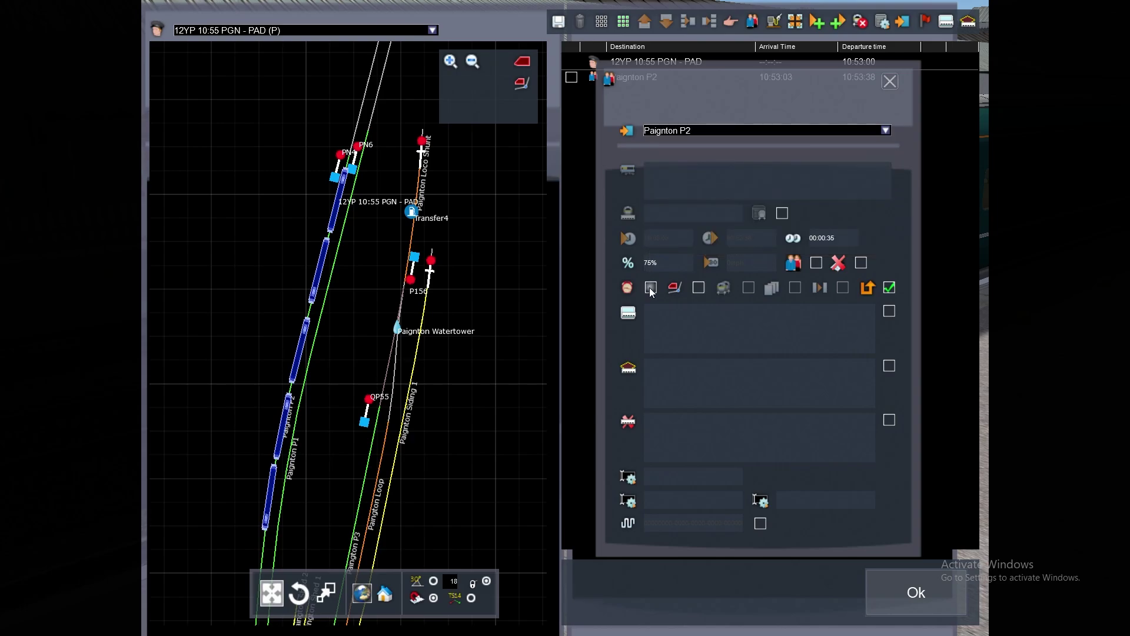
Make the Paignton P2 pickup timetabled with a departure time of 10:54:55.
click(651, 288)
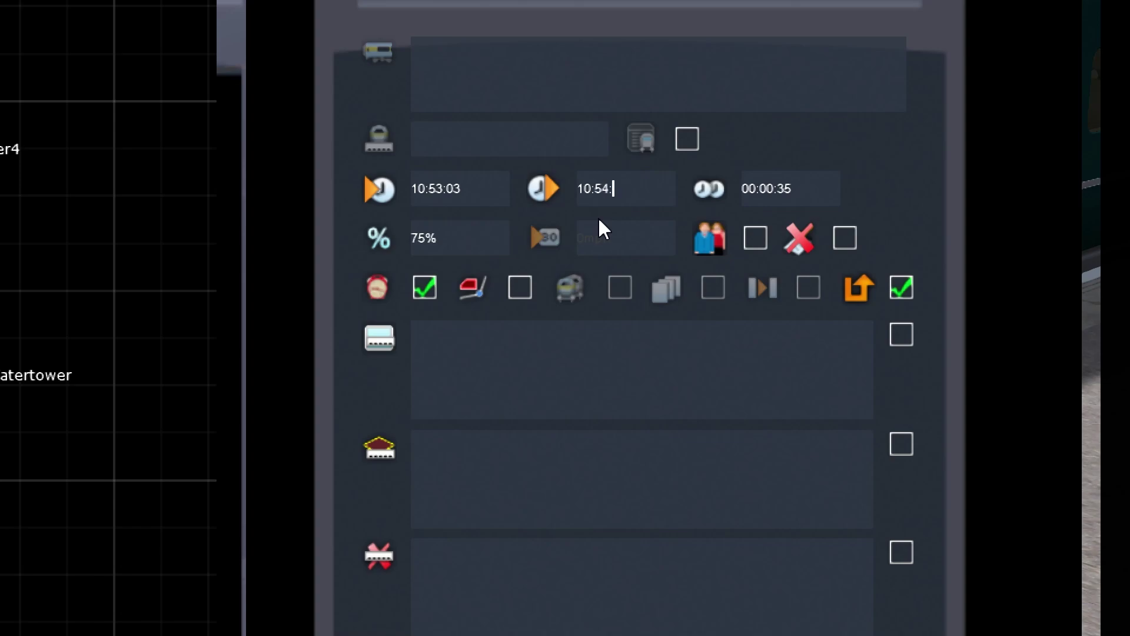
click(458, 188)
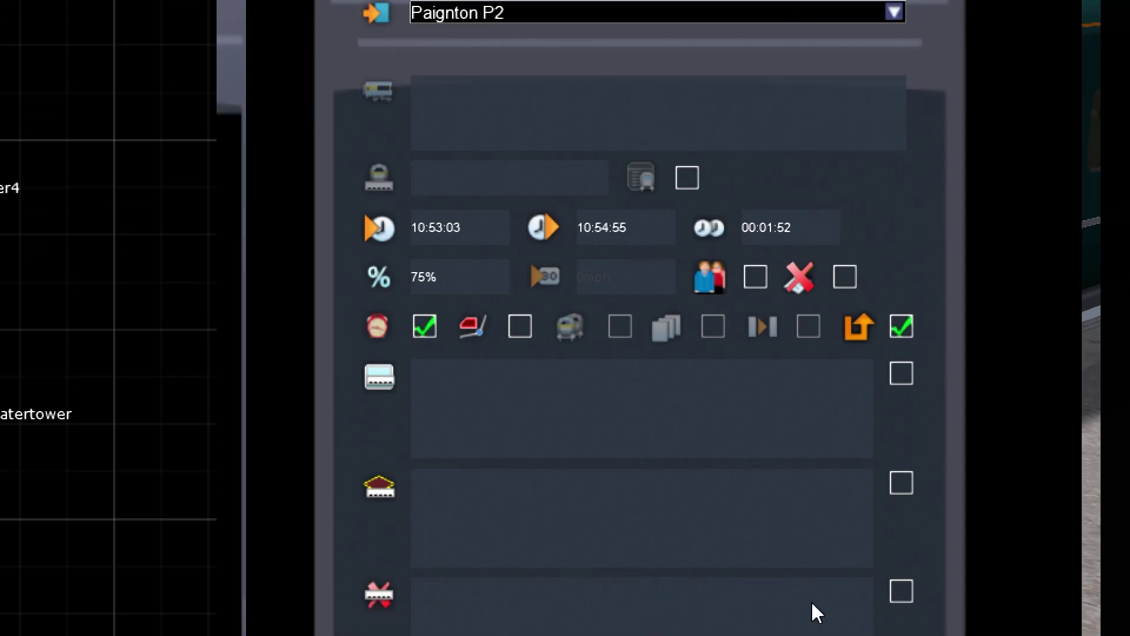
click(902, 23)
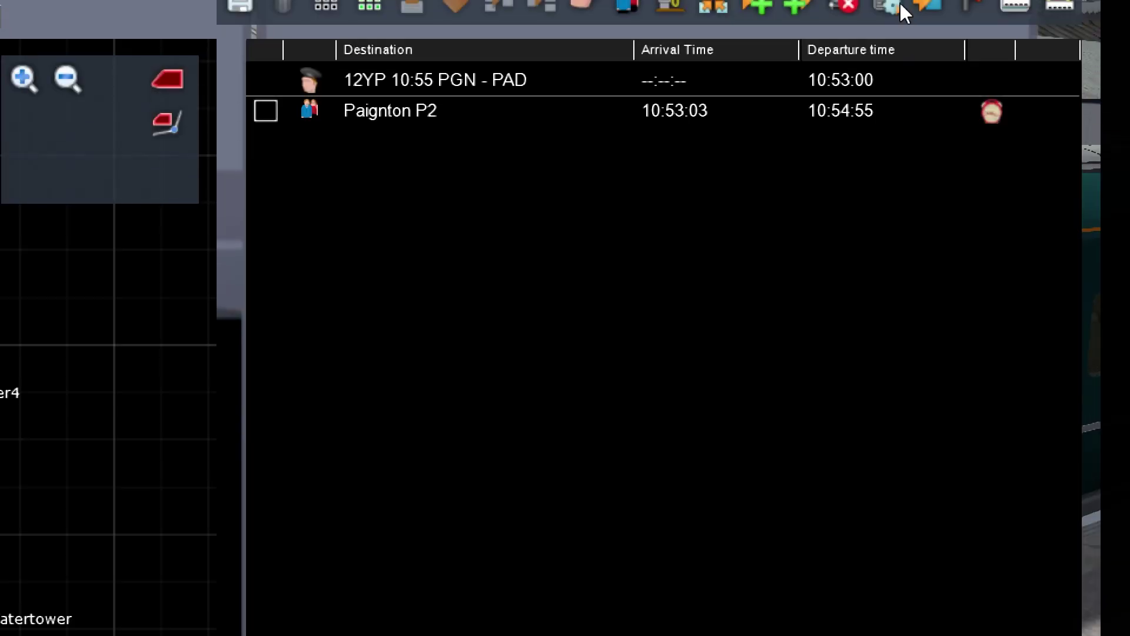
Add a timetabled stop at Torquay P2, arriving 11:00:40 and departing 11:01:00, and accept the timetable.
click(586, 33)
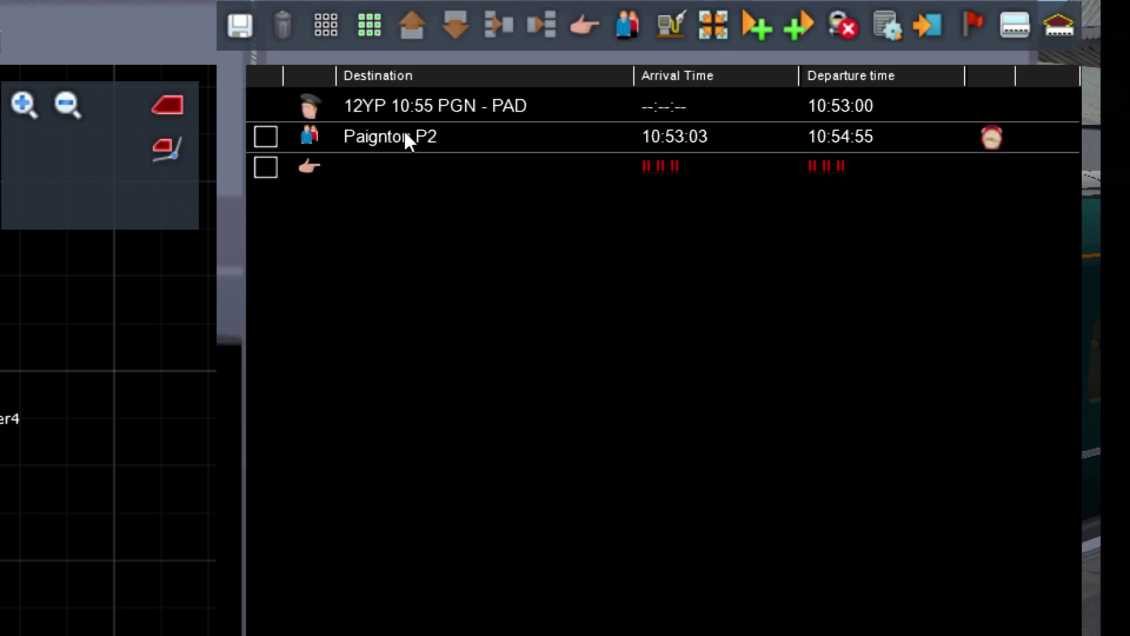
double_click(303, 171)
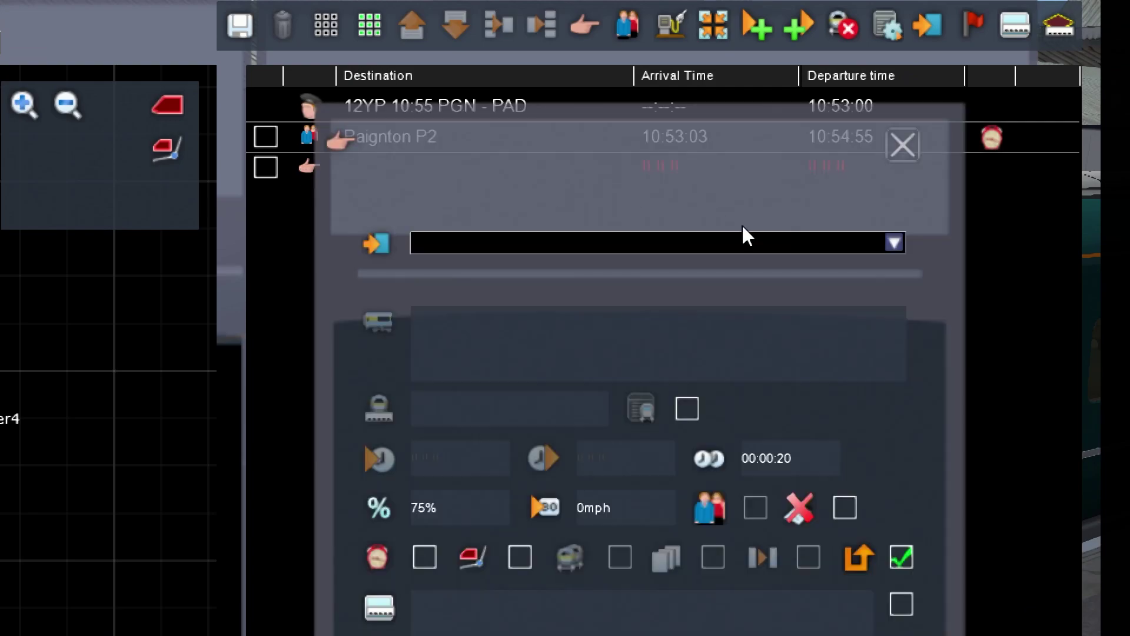
click(894, 242)
drag(901, 289, 887, 458)
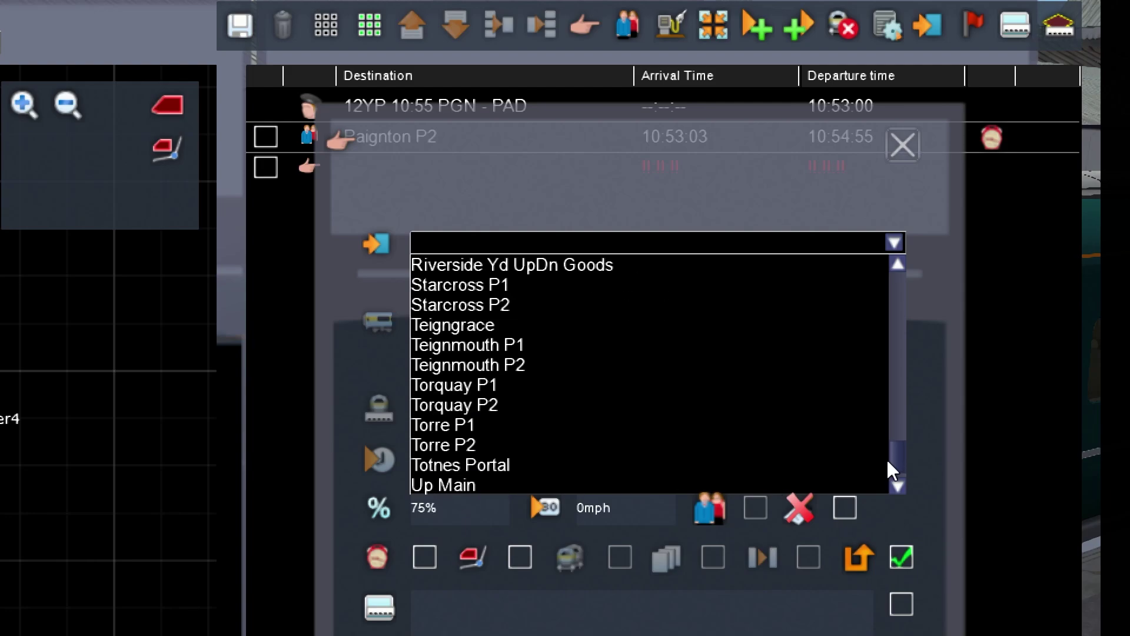
click(530, 405)
click(425, 556)
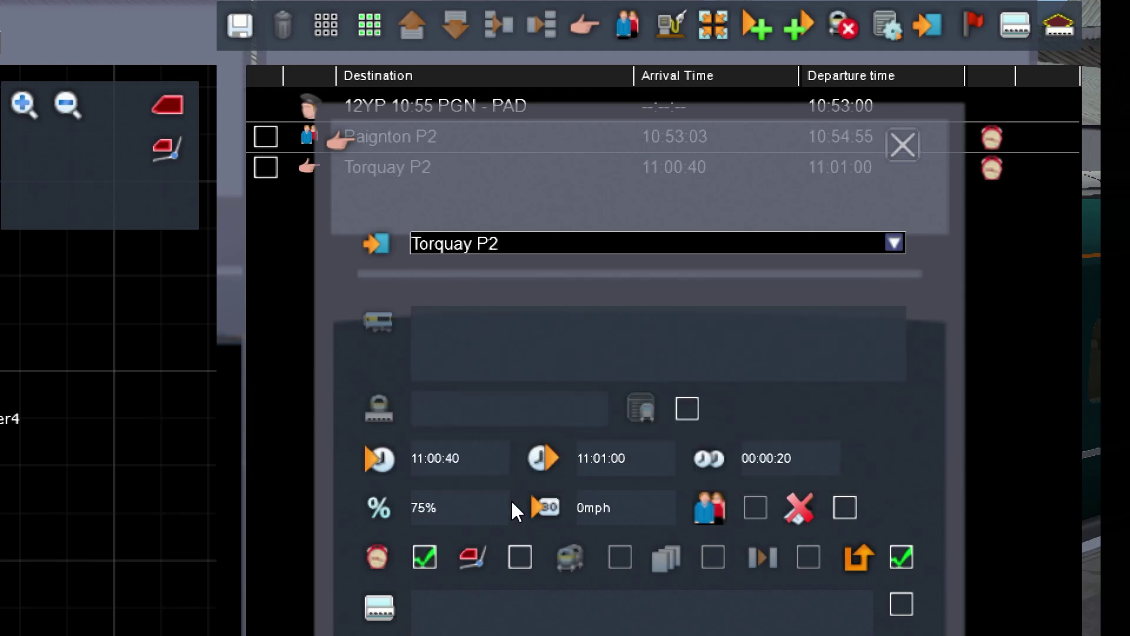
click(890, 146)
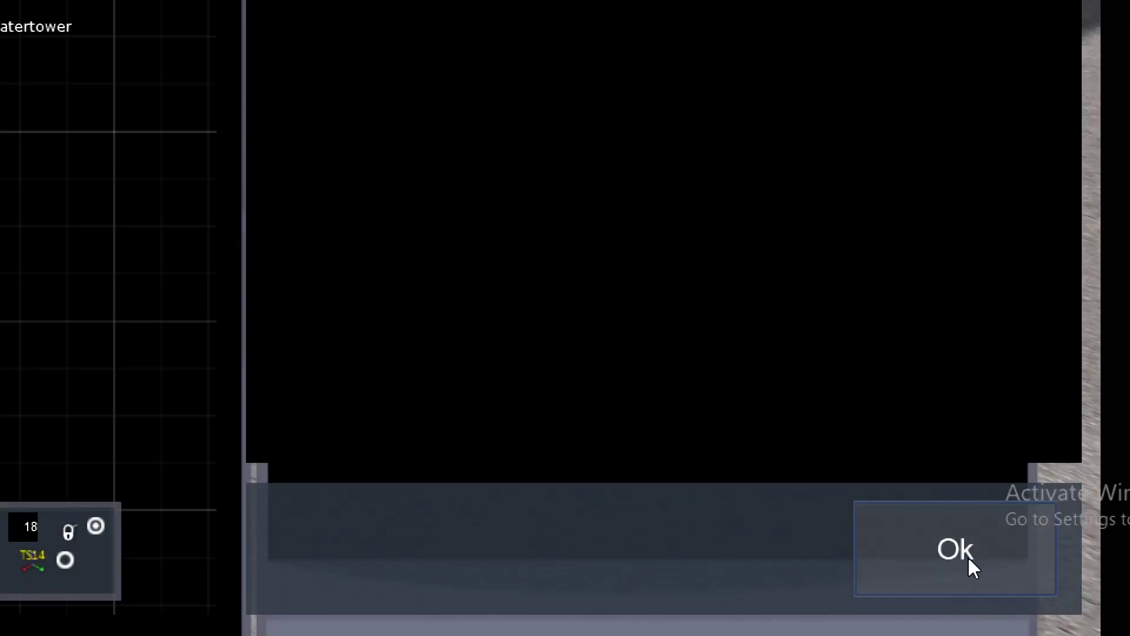
click(966, 558)
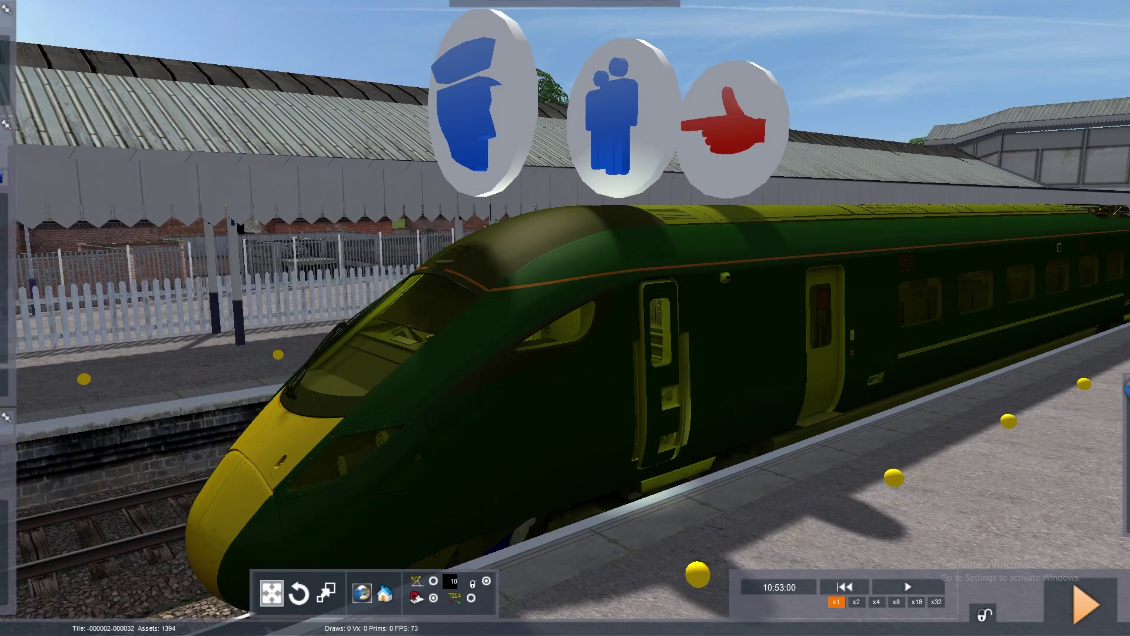
Examine the placed GWR train from the platform and from the track side.
right_drag(712, 386, 989, 295)
key(Up)
key(Up)
key(Down)
key(Left)
key(Left)
key(Up)
key(Left)
right_drag(580, 365, 807, 384)
double_click(652, 391)
key(Left)
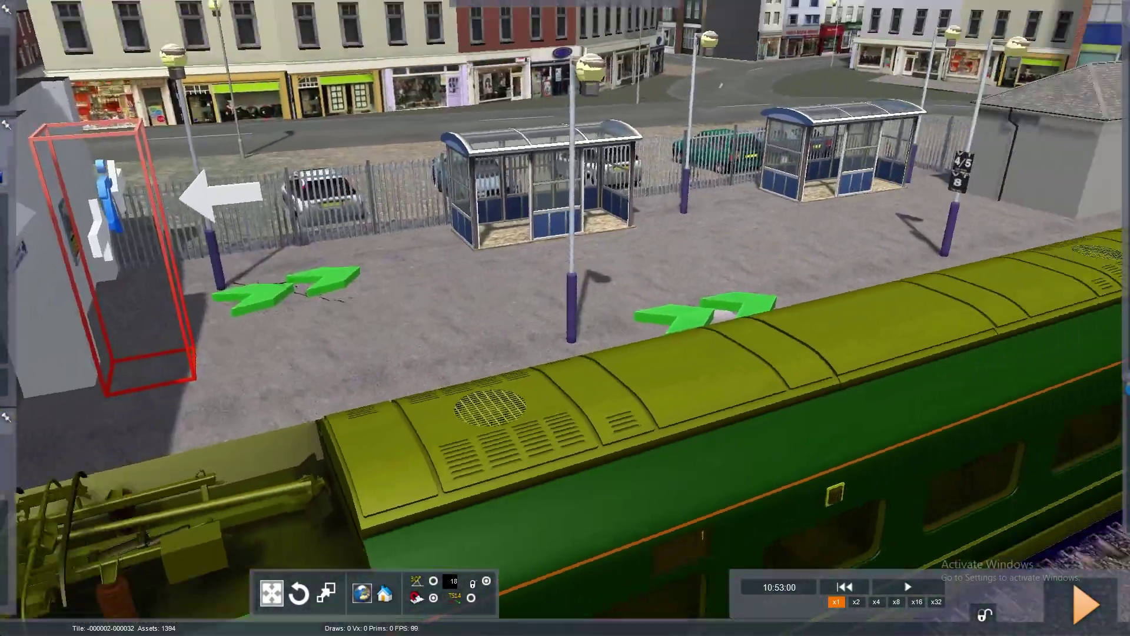
right_drag(566, 318, 436, 312)
scroll(129, 301, up, 3)
right_drag(695, 365, 606, 370)
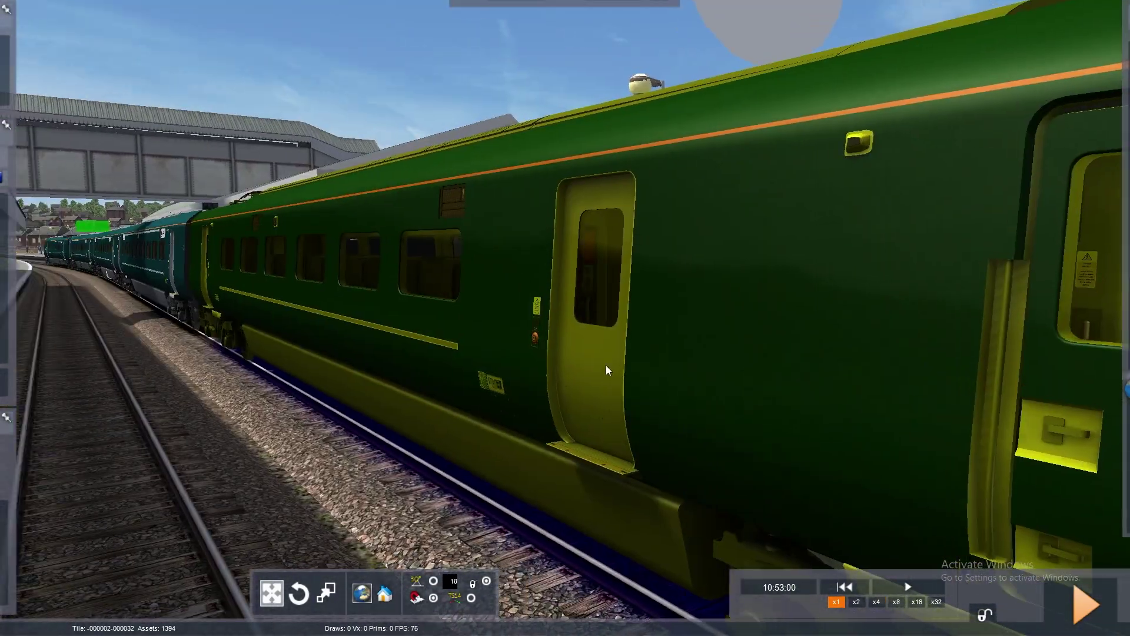
Set the vehicle number of the train's front driving car to 800026m;L=2;P=D.
double_click(580, 358)
mouse_move(1127, 300)
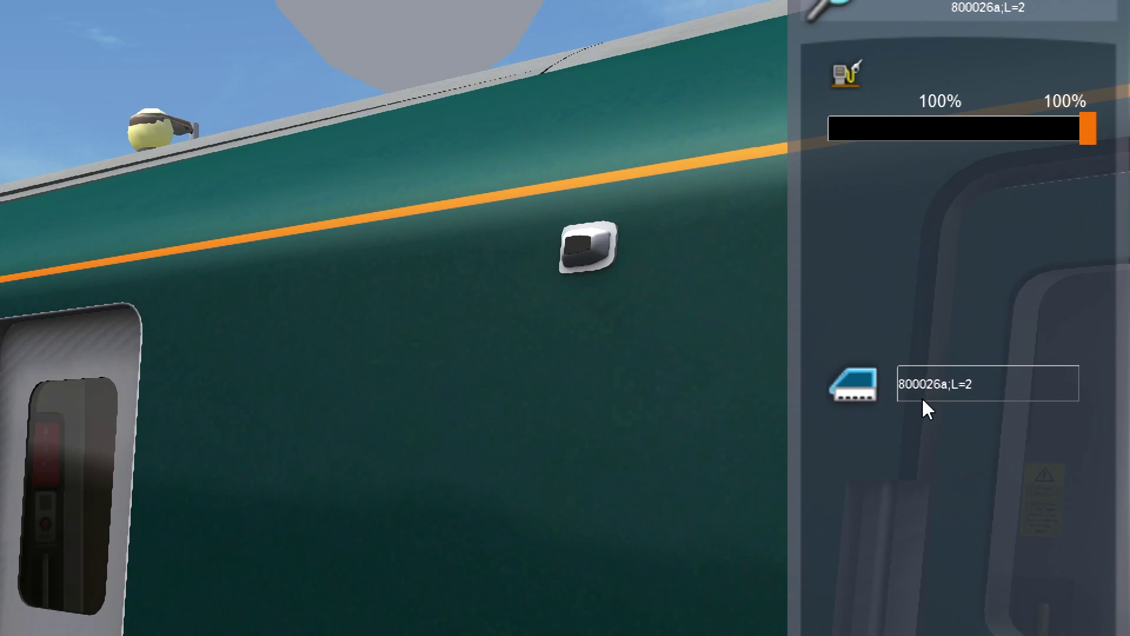
click(938, 385)
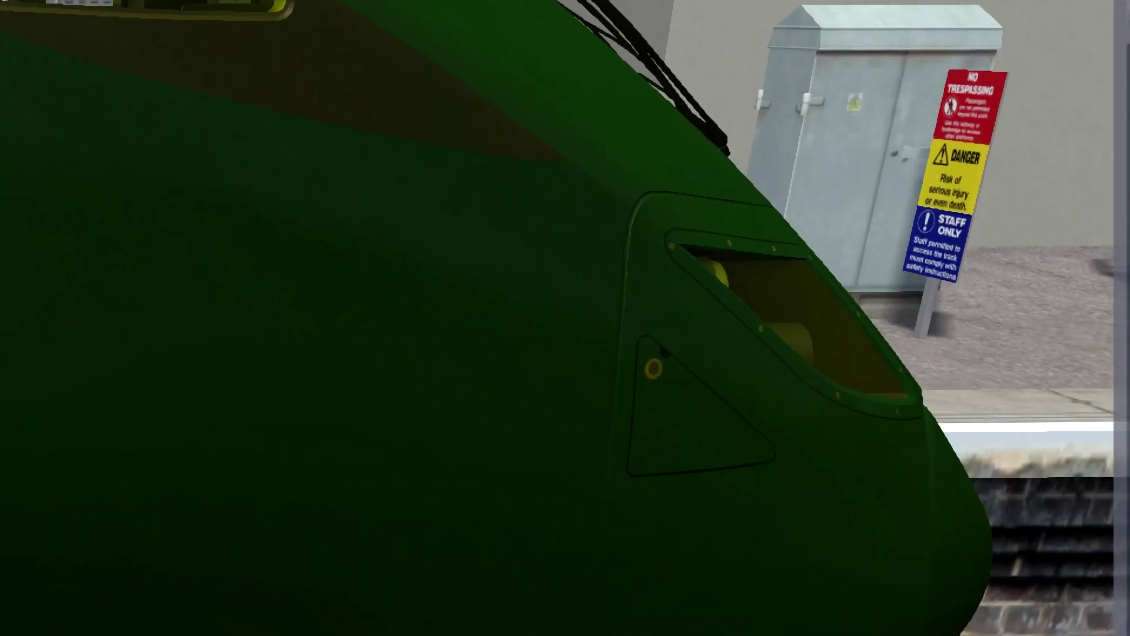
right_drag(836, 294, 801, 303)
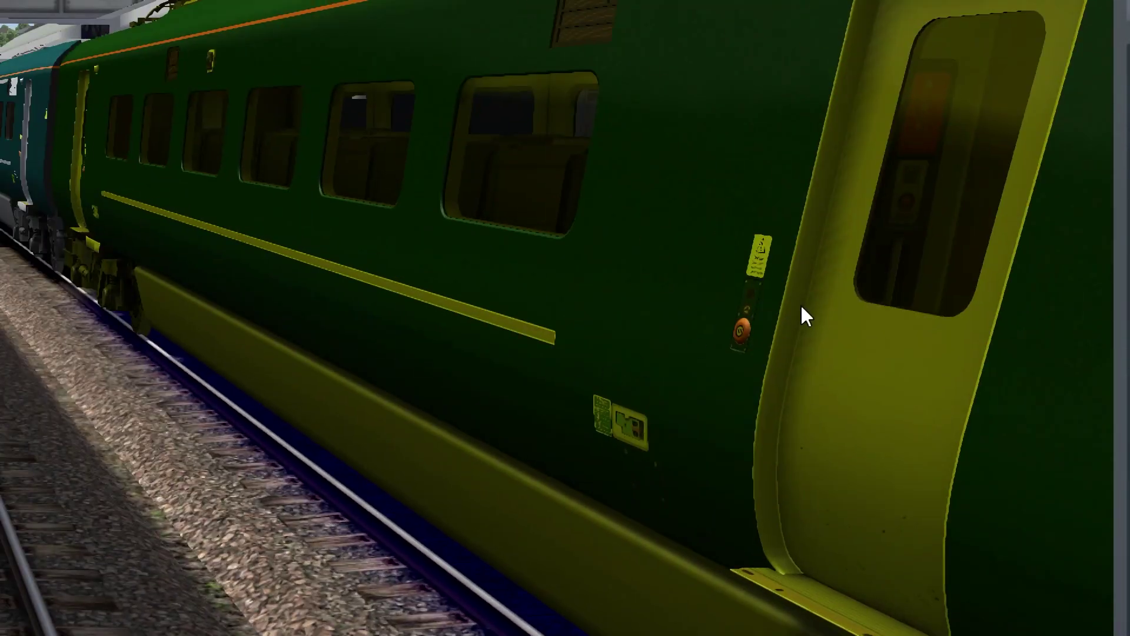
click(801, 304)
click(950, 384)
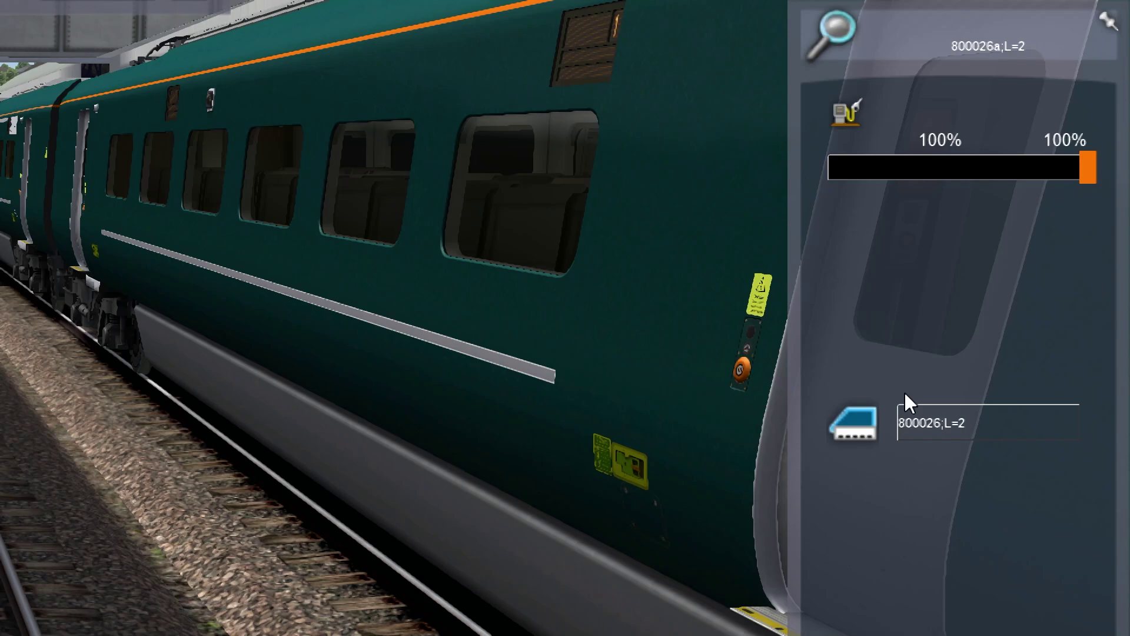
text(m)
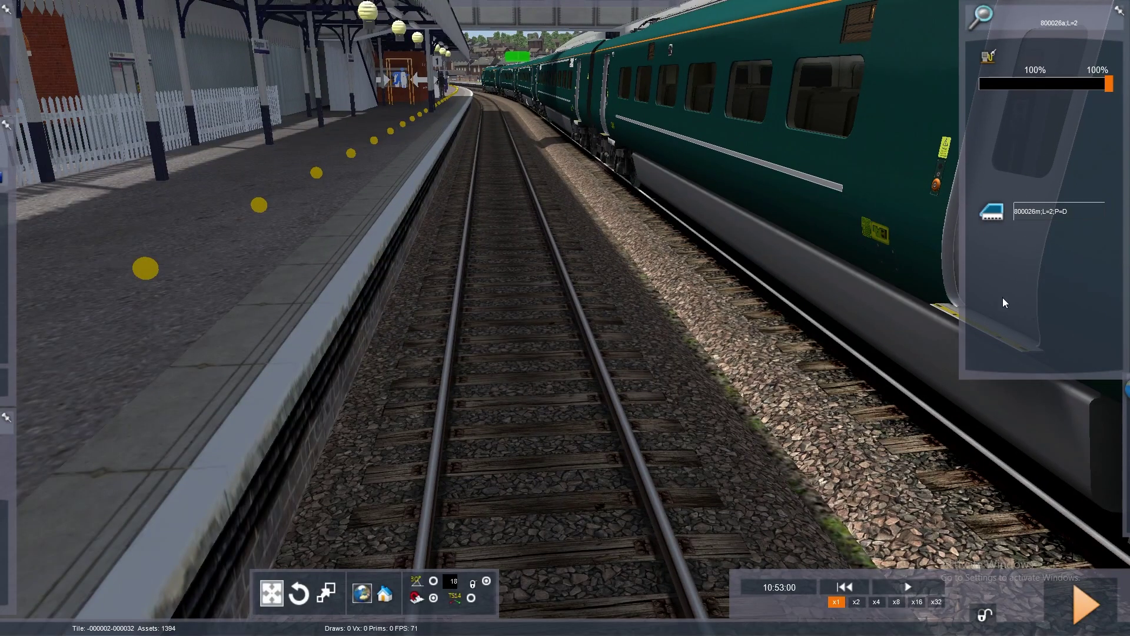
click(1002, 298)
right_drag(1002, 298, 1029, 439)
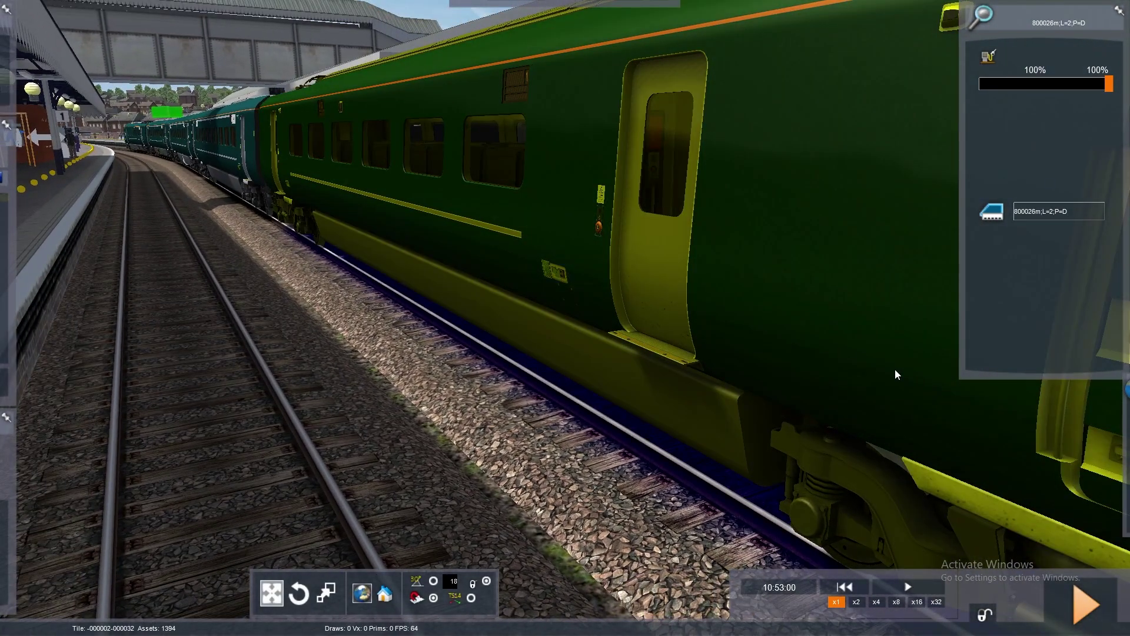
right_drag(895, 370, 901, 387)
Save the scenario changes and start playing the scenario without saving progress.
click(1095, 602)
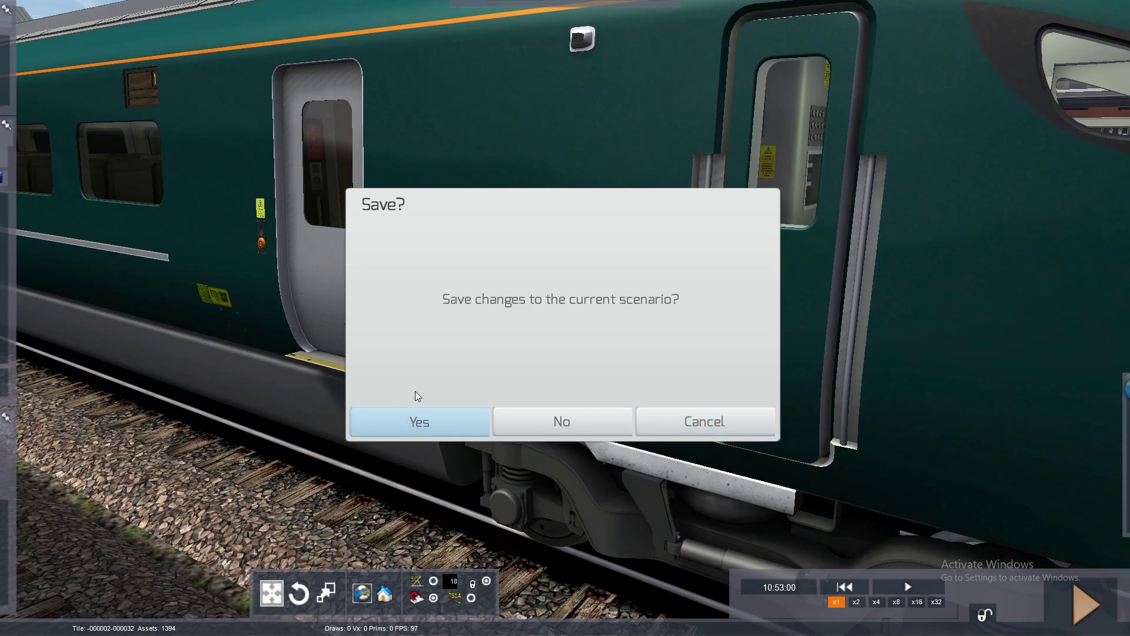
key(Return)
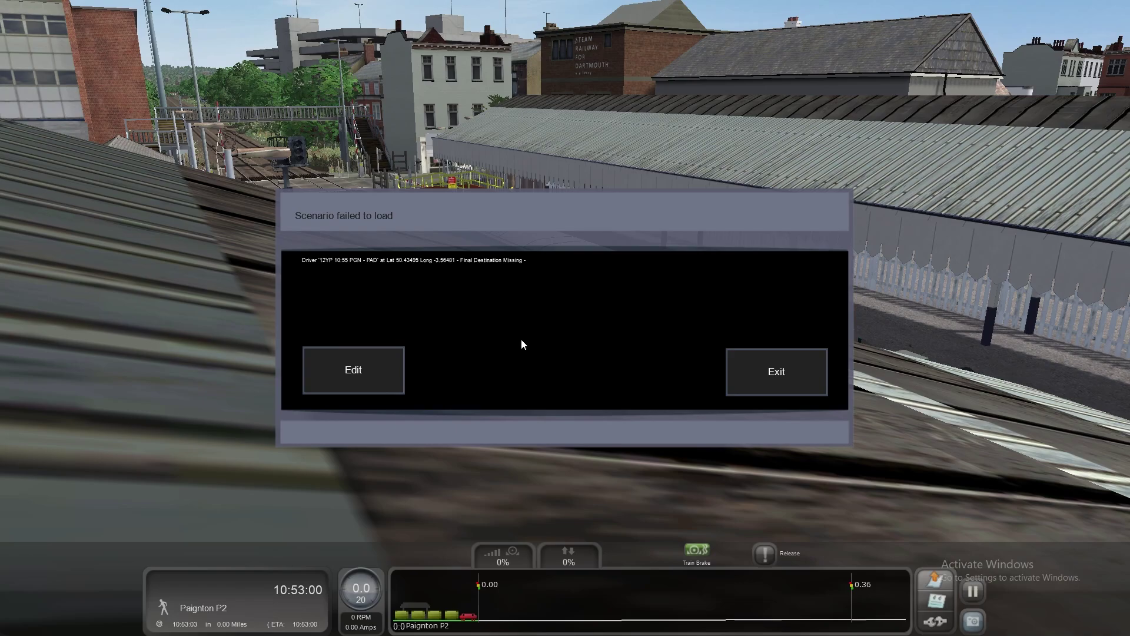
key(F2)
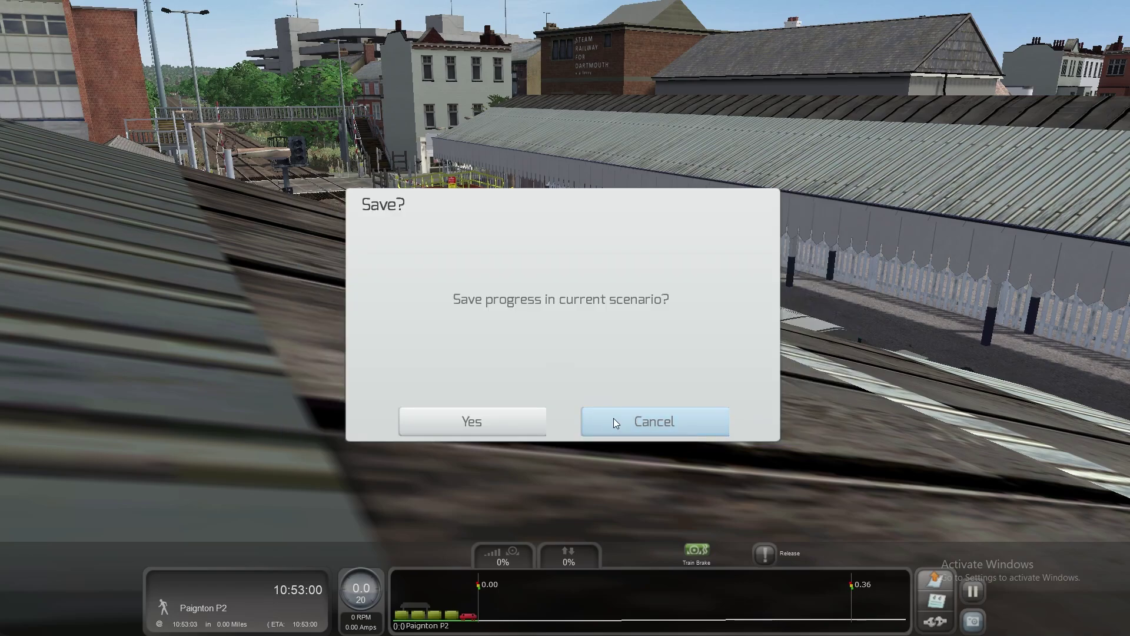
click(613, 419)
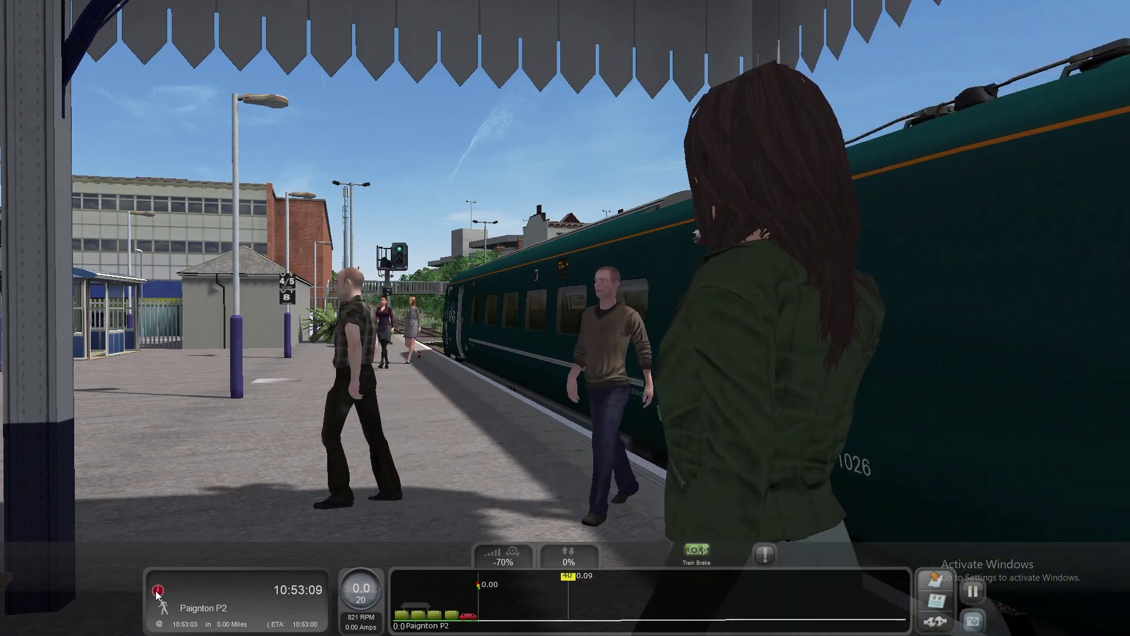
Set the reverser to 100% forward from the cab view and acknowledge the AWS alert.
key(1)
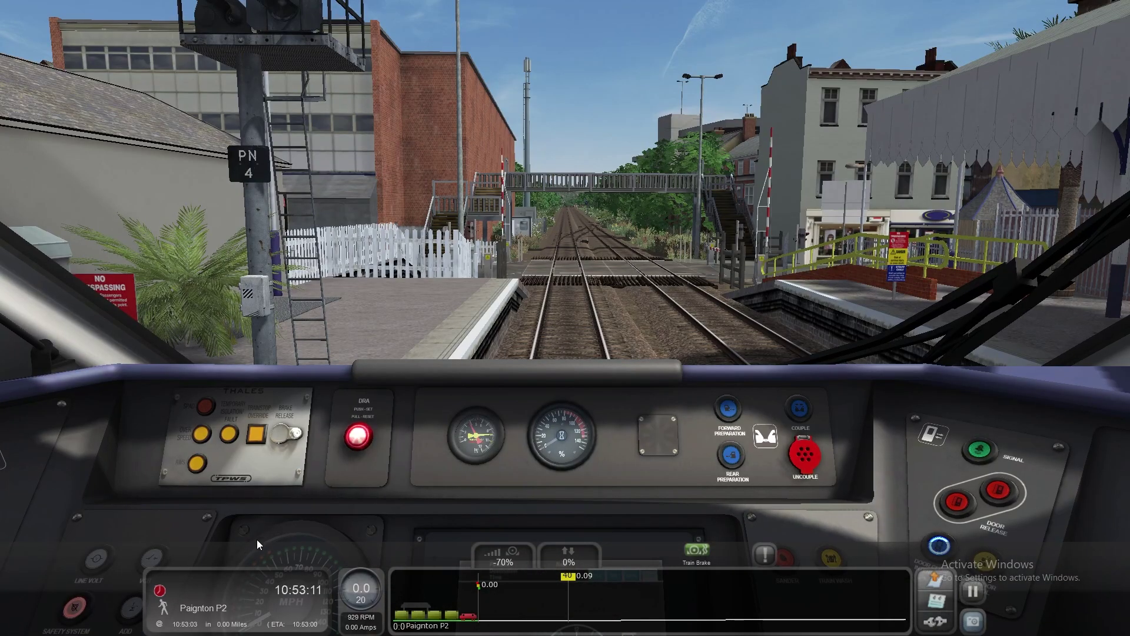
key(w)
key(w)
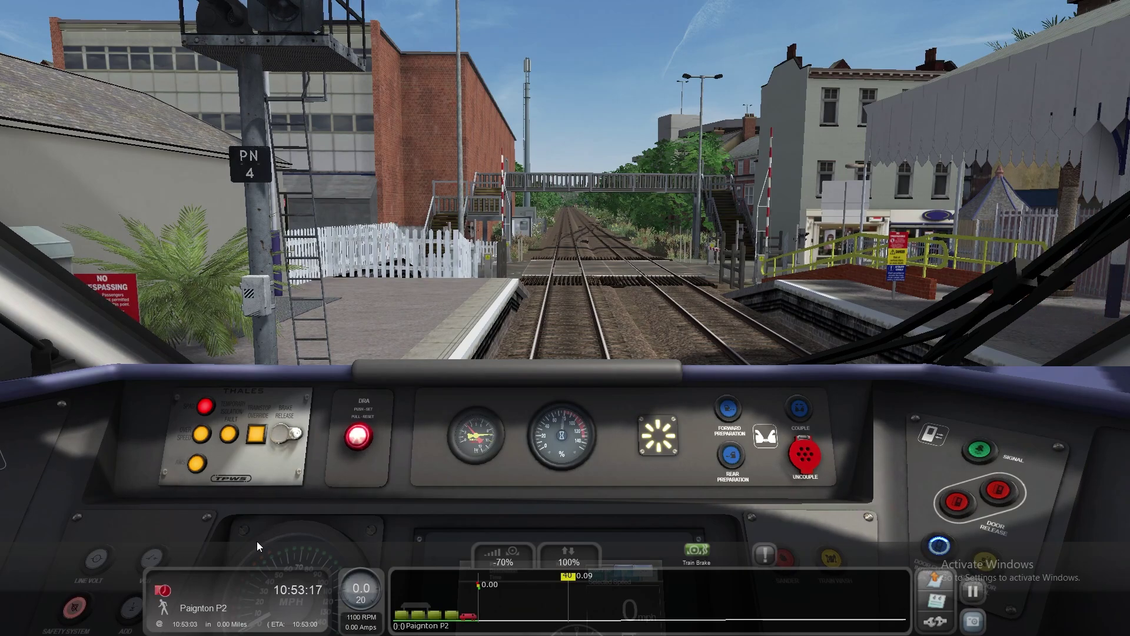
key(q)
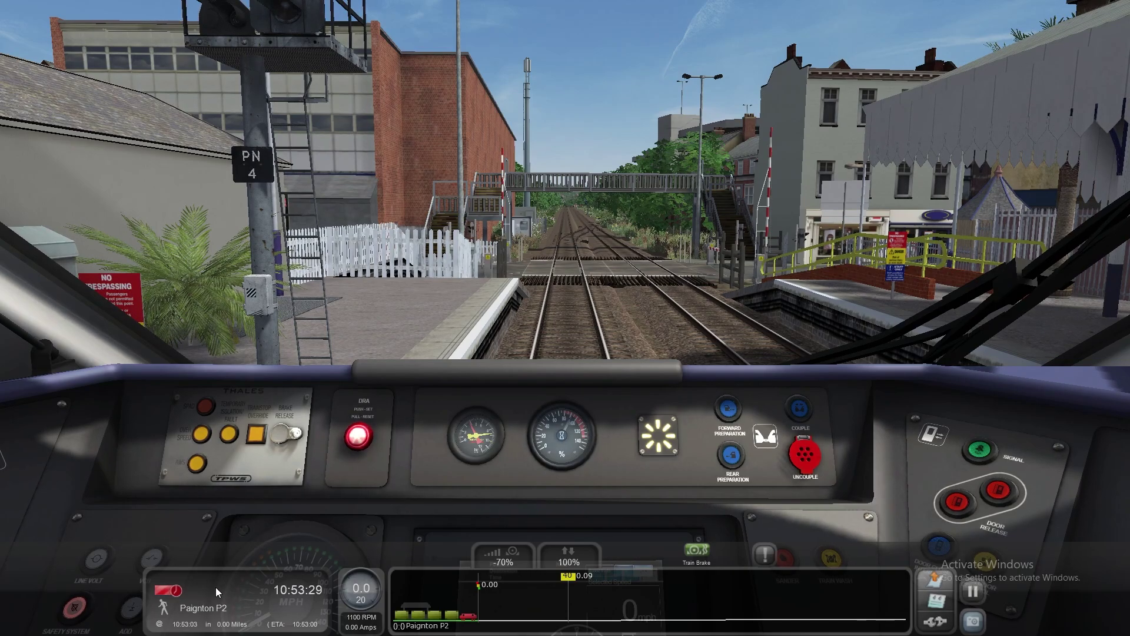
Review the signal ahead and the scenario's task list, then pause the simulation.
right_drag(265, 488, 266, 449)
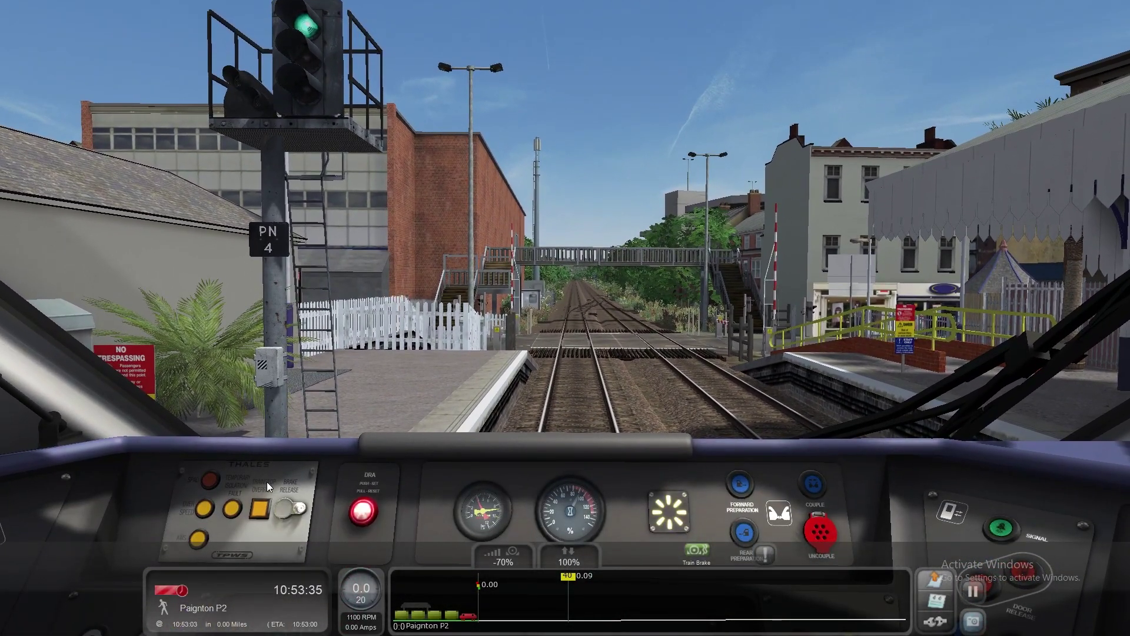
key(F1)
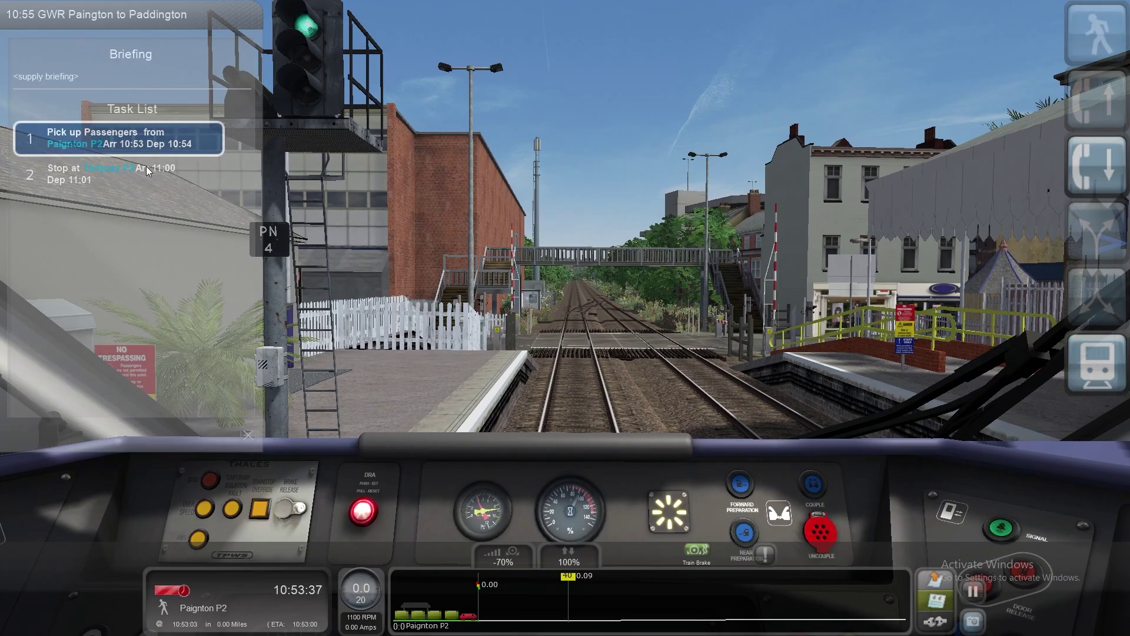
click(249, 435)
right_drag(327, 451, 402, 450)
key(Escape)
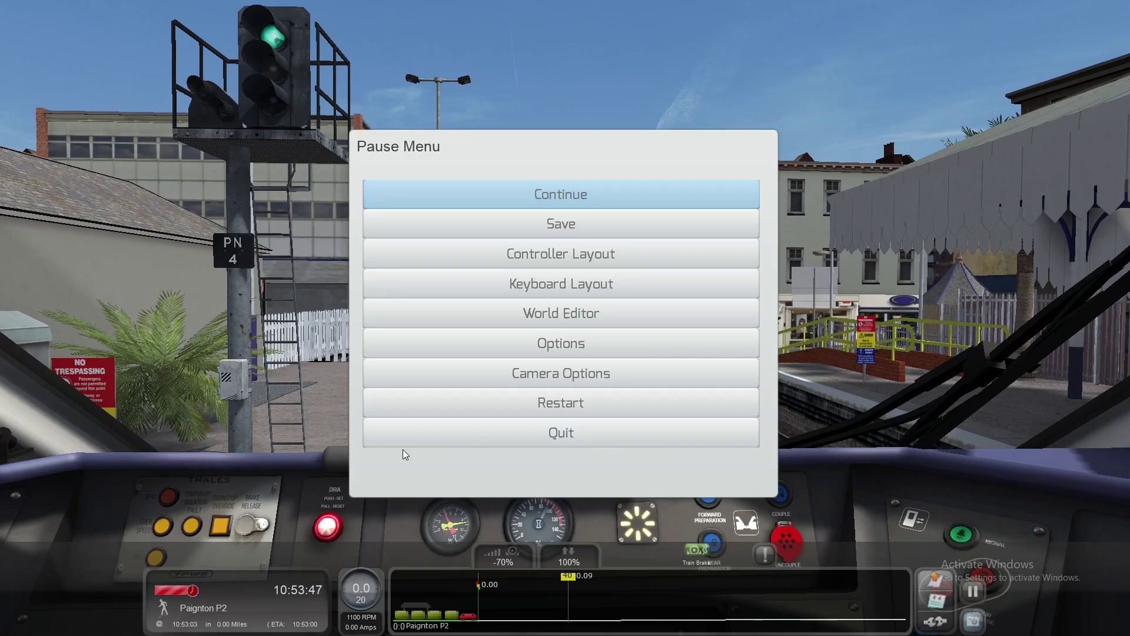
Open the paused scenario in the World Editor for scenario editing, accepting the loss of the current game session.
click(476, 319)
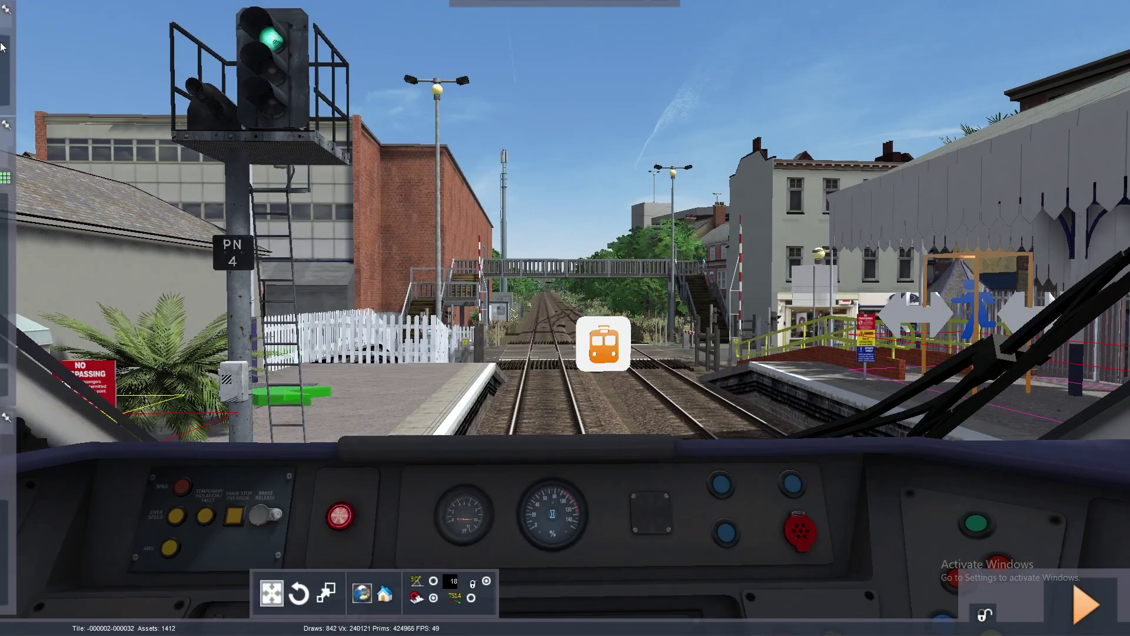
click(147, 21)
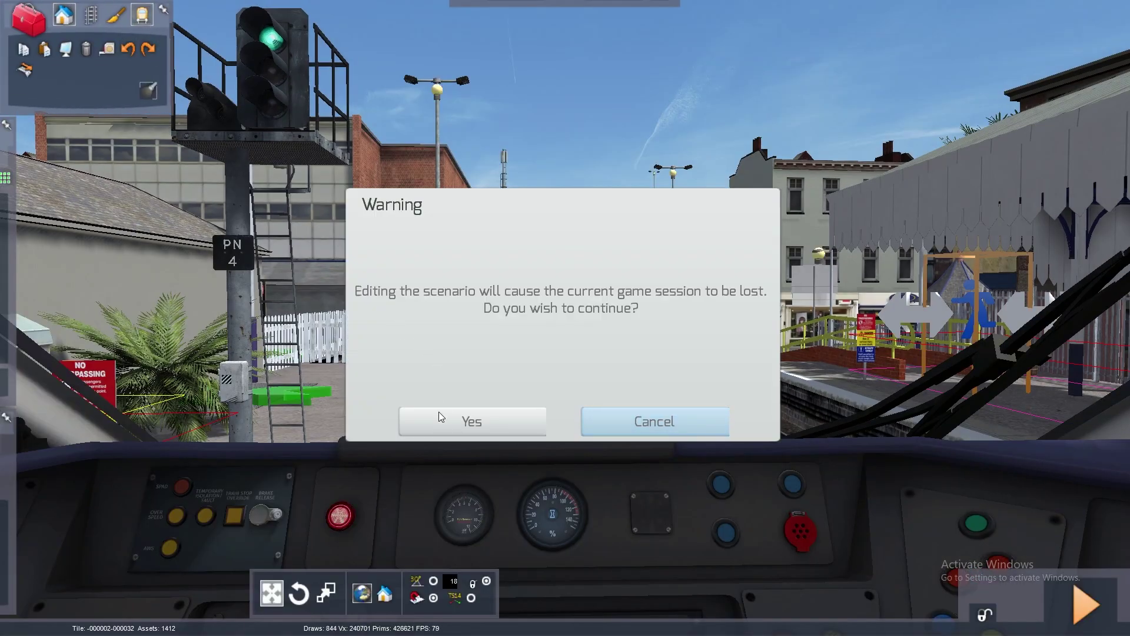
key(Return)
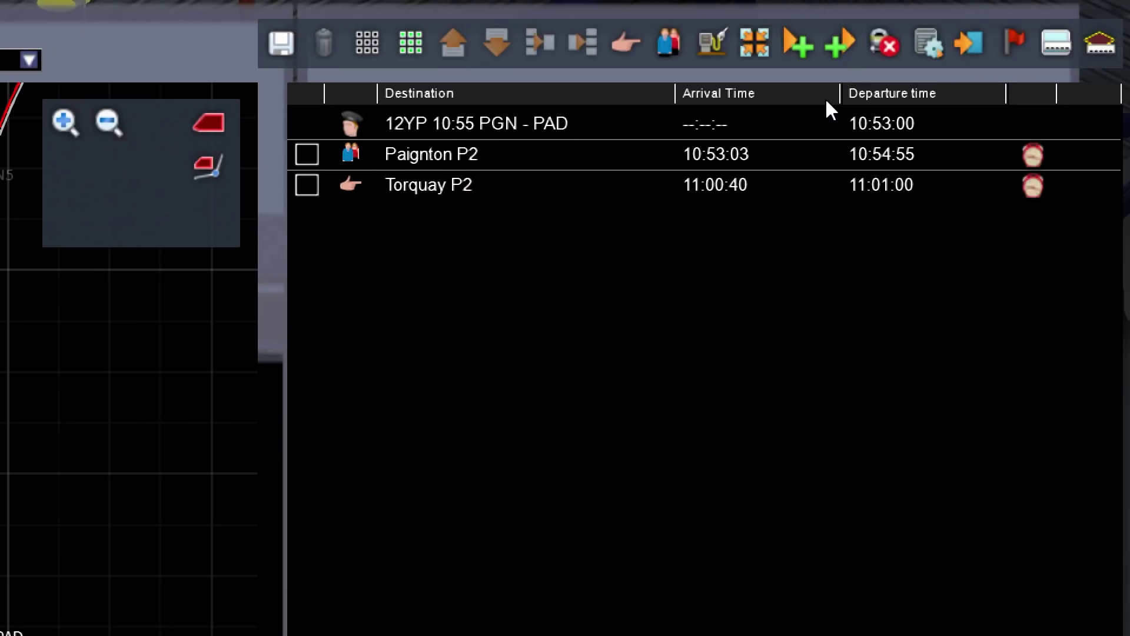
Replace the existing Torquay P2 stop instruction with a timetabled passenger pick-up at Torquay P2.
click(661, 49)
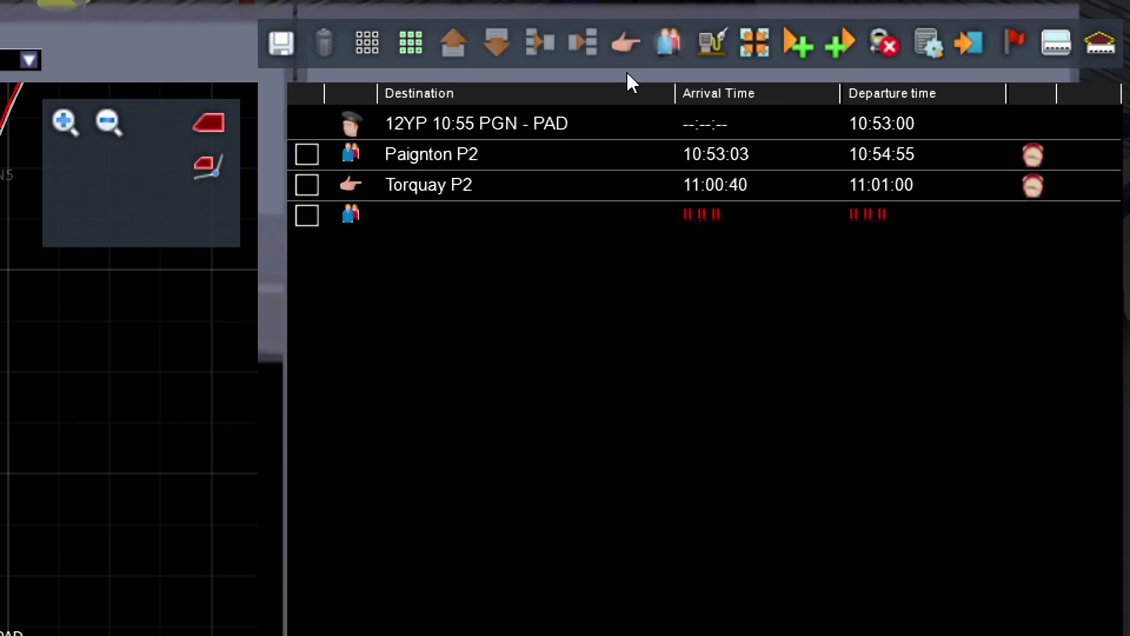
click(313, 187)
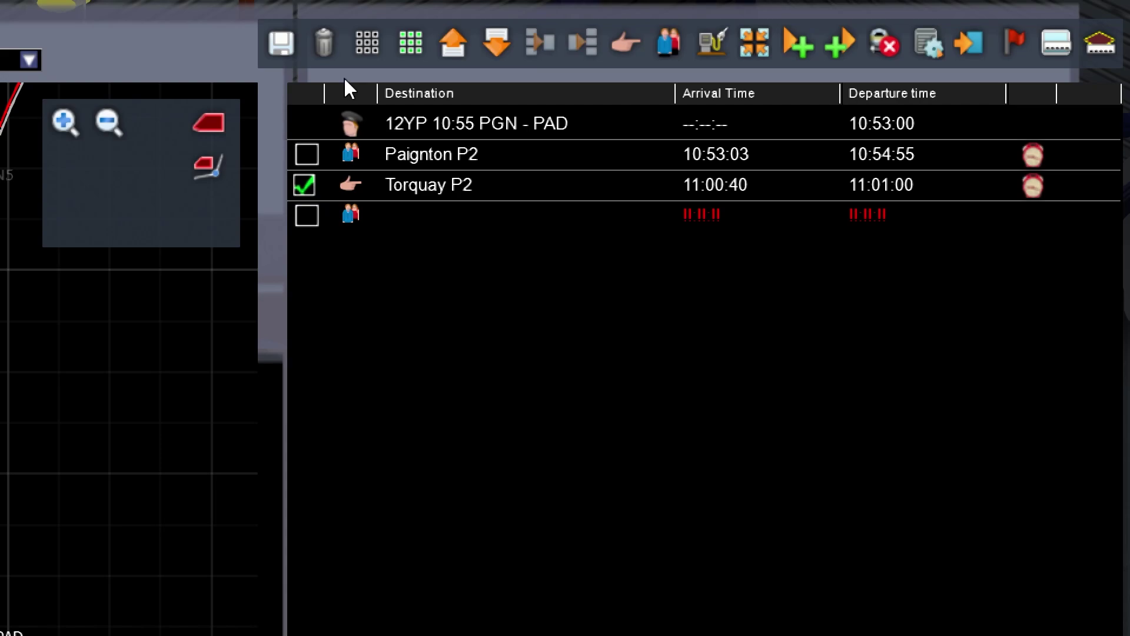
click(324, 43)
double_click(351, 186)
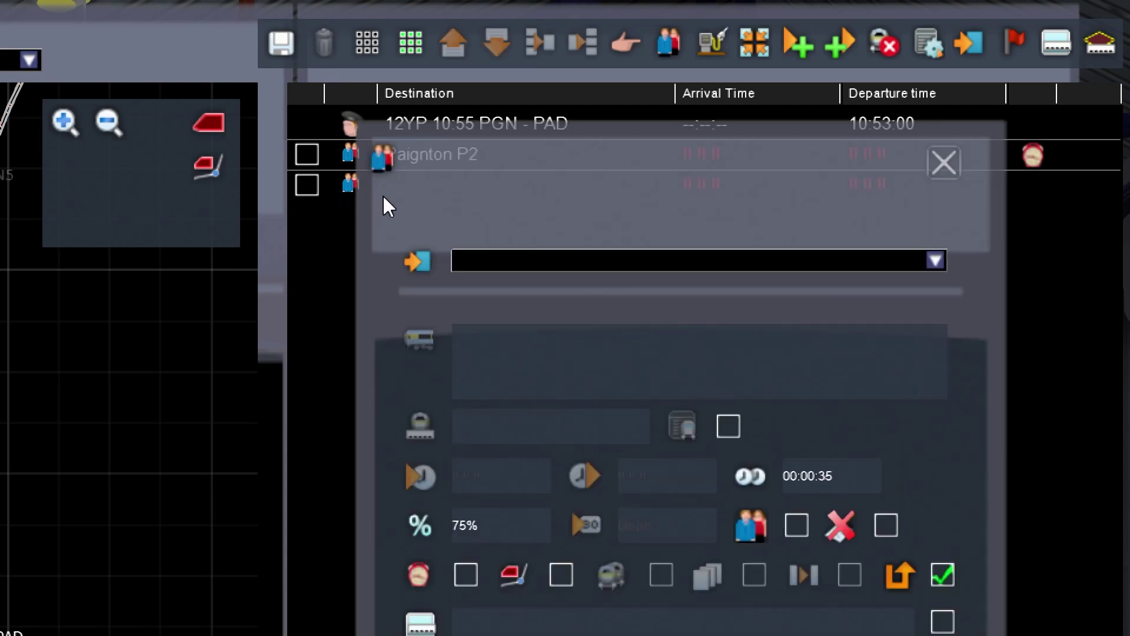
click(935, 260)
drag(937, 307, 940, 479)
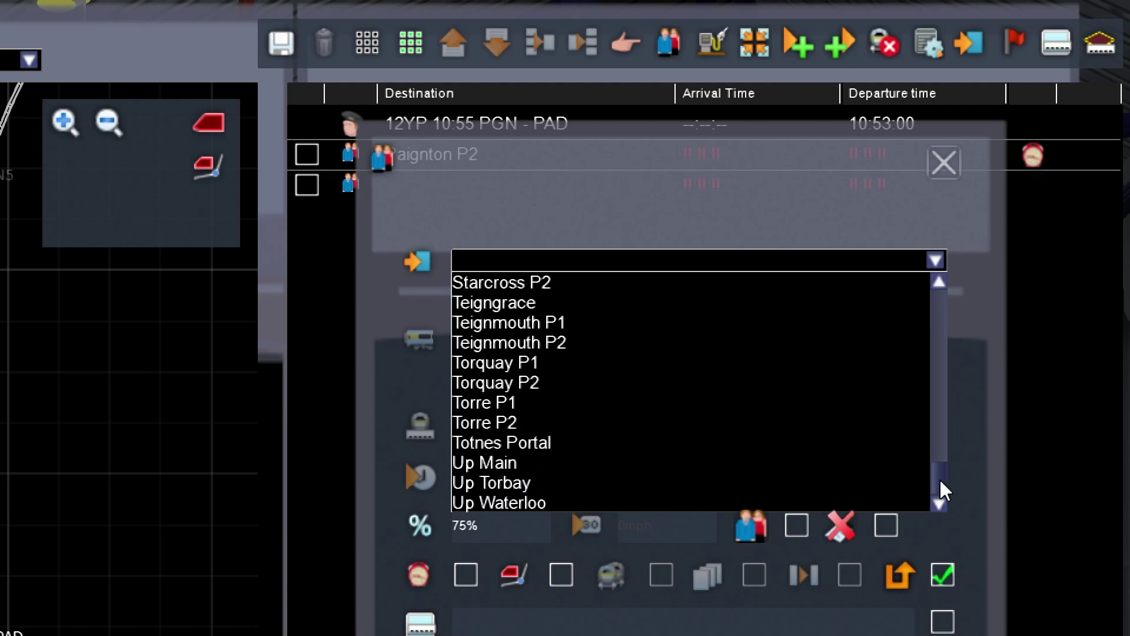
click(589, 383)
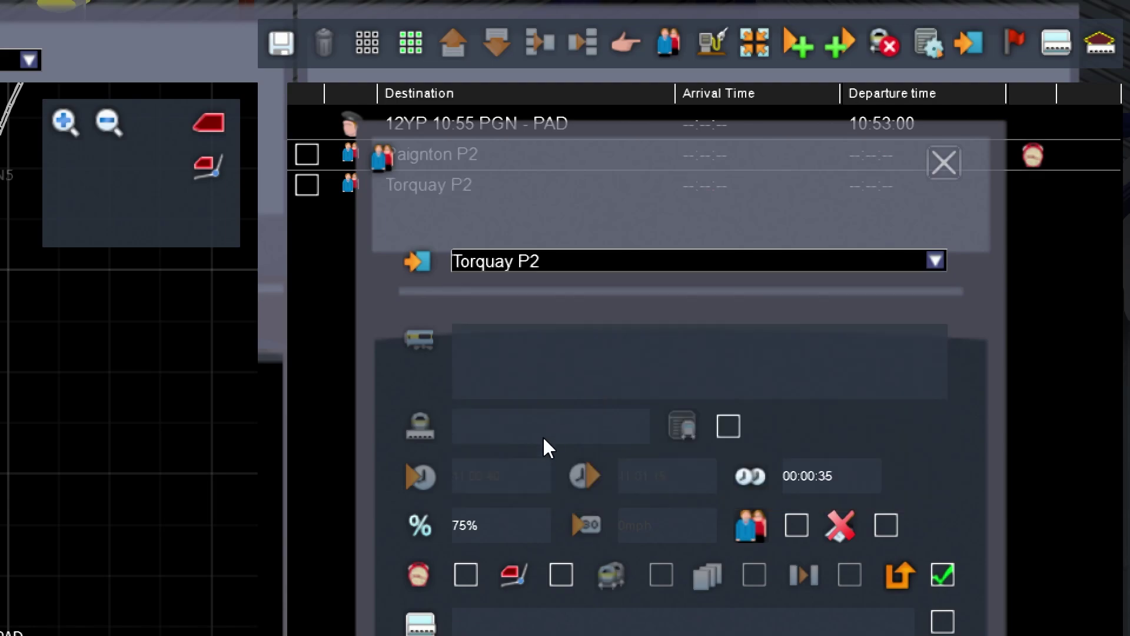
click(465, 572)
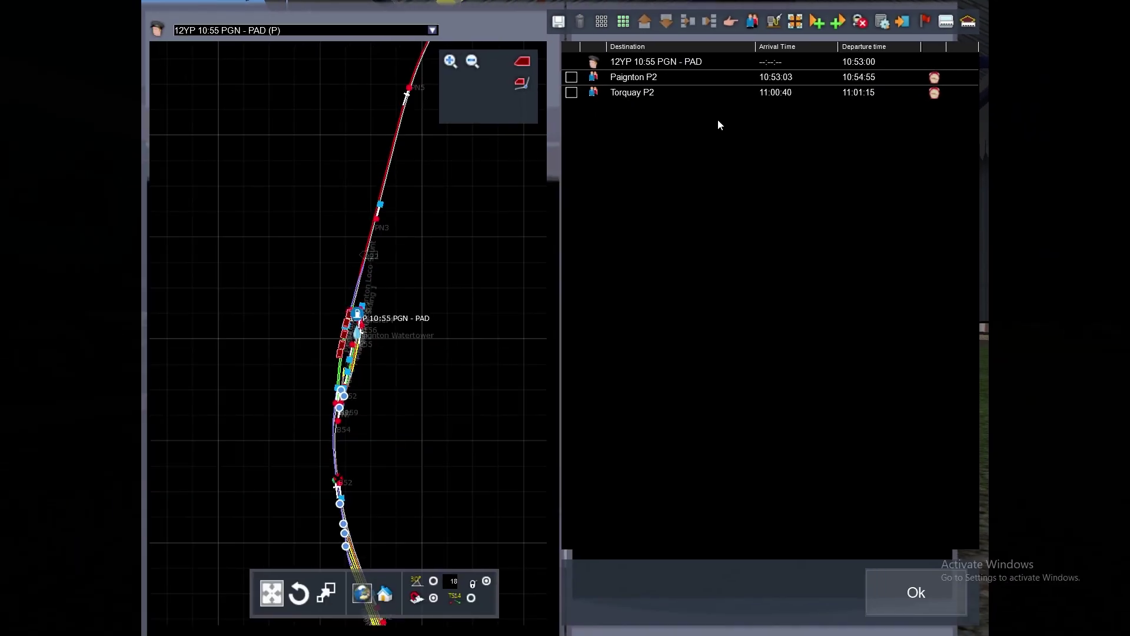
Add a timetabled passenger pick-up at Torre P2 after the Torquay stop.
scroll(295, 285, down, 5)
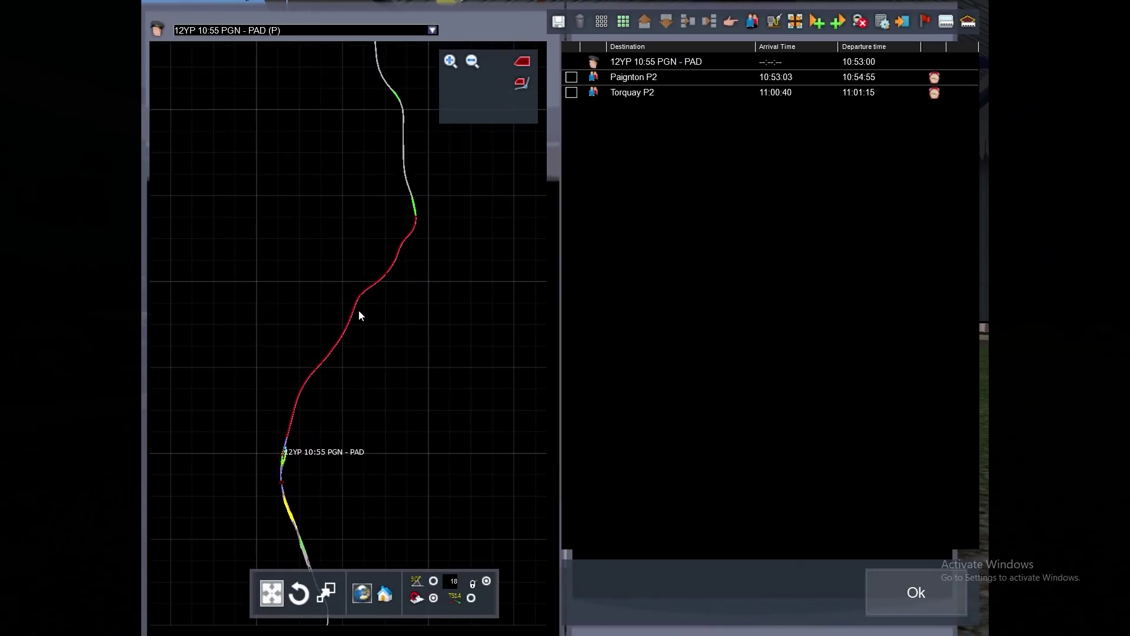
scroll(360, 317, up, 10)
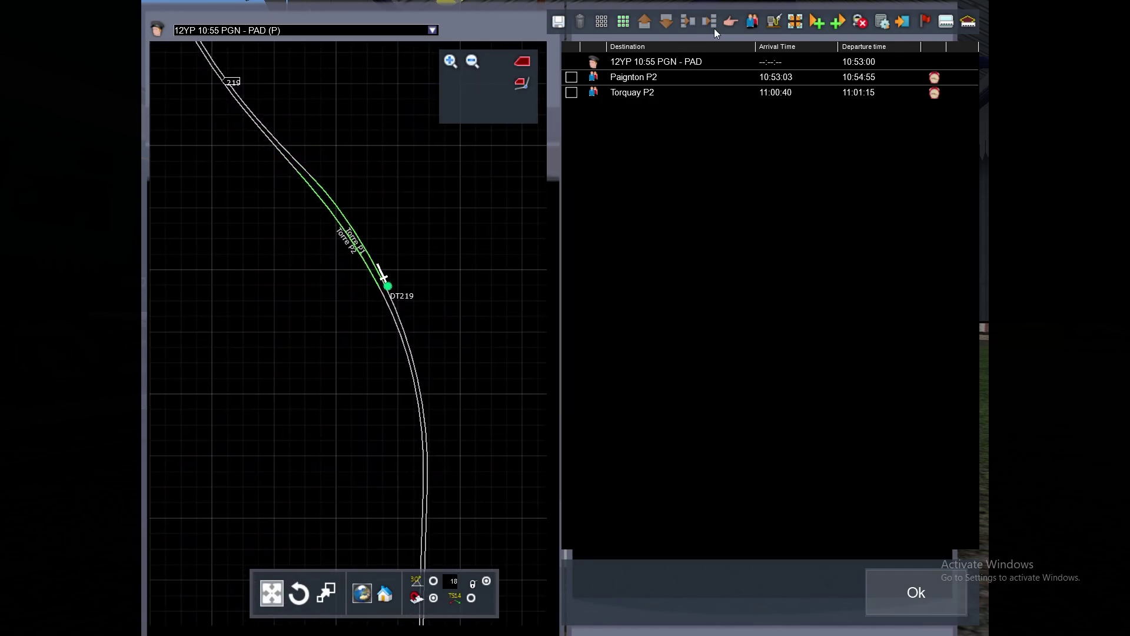
click(750, 26)
click(595, 106)
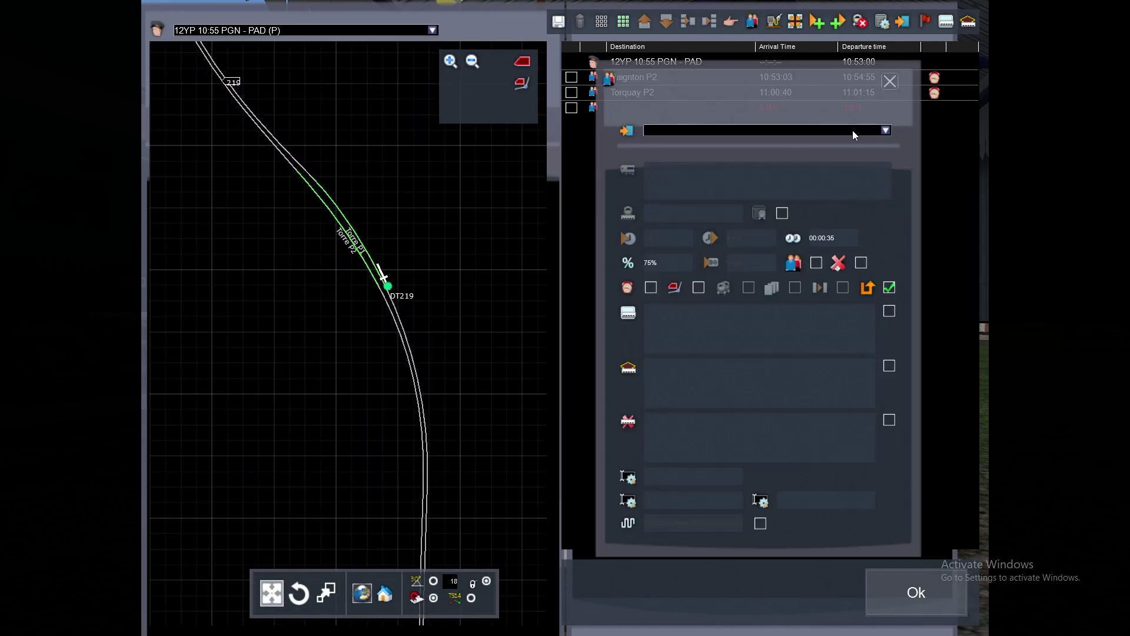
click(886, 130)
drag(888, 146, 880, 242)
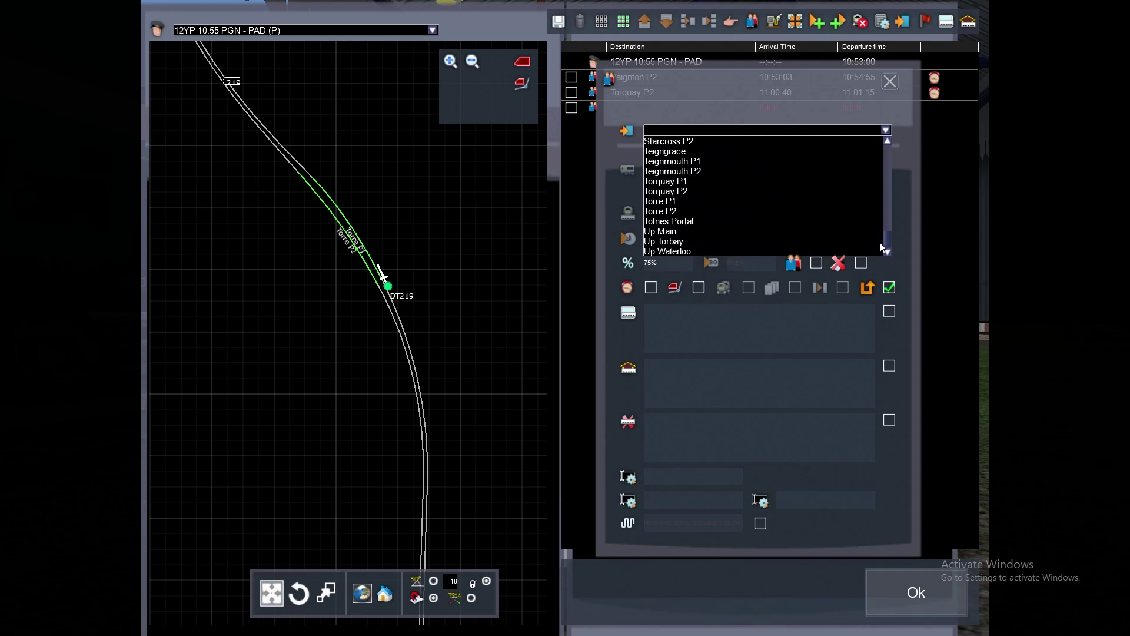
click(722, 212)
click(650, 287)
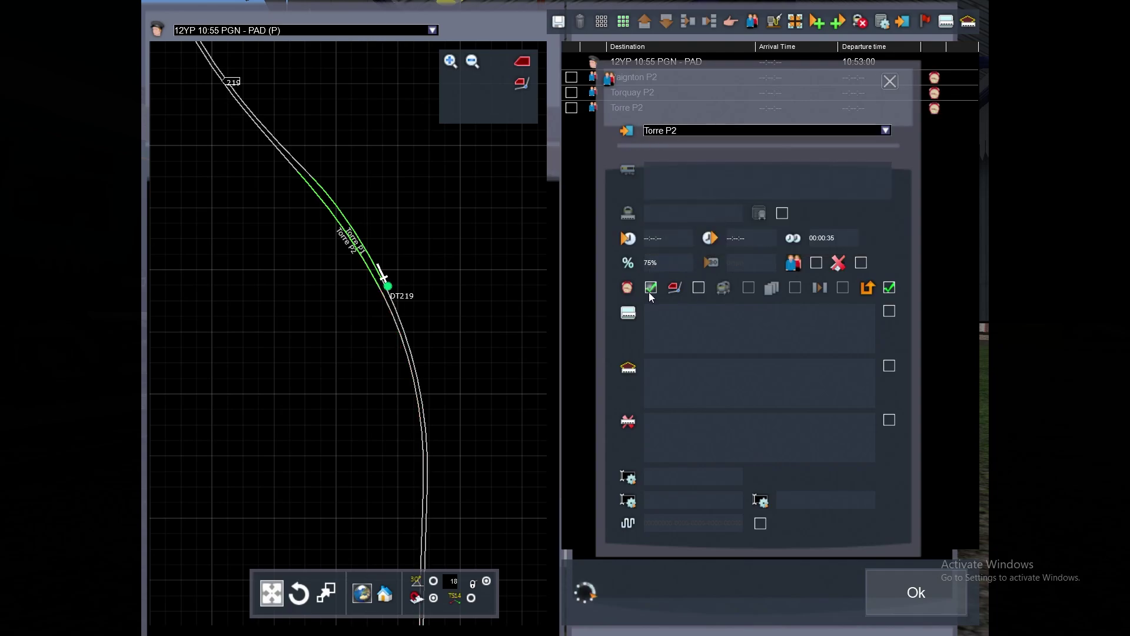
click(889, 83)
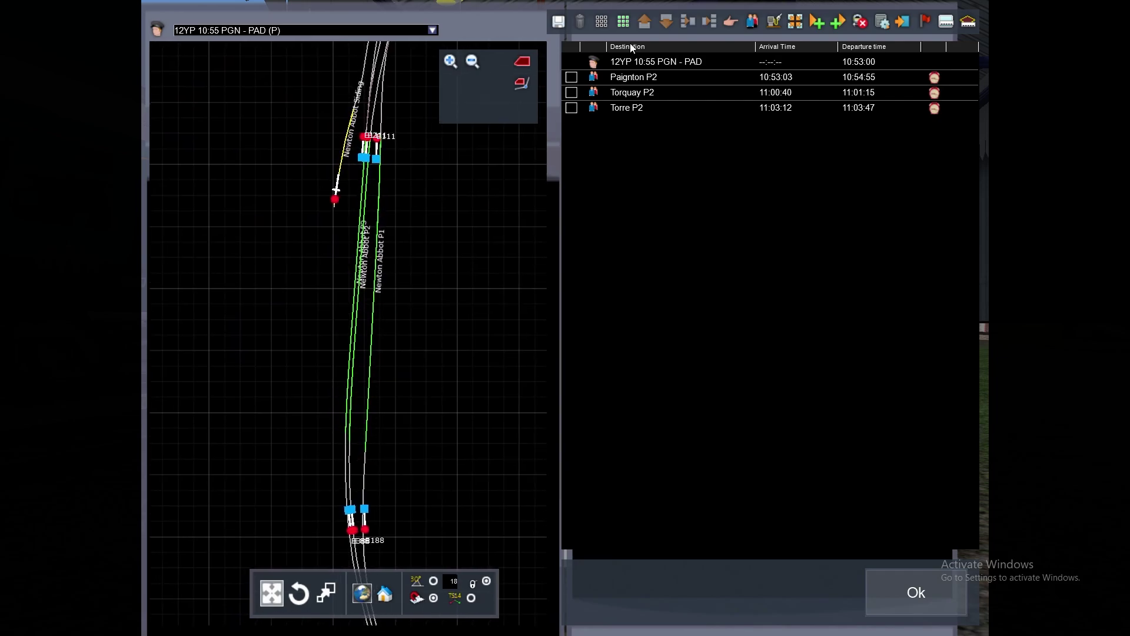
Add a timetabled passenger pick-up at Newton Abbot P3 after the Torre stop.
click(751, 27)
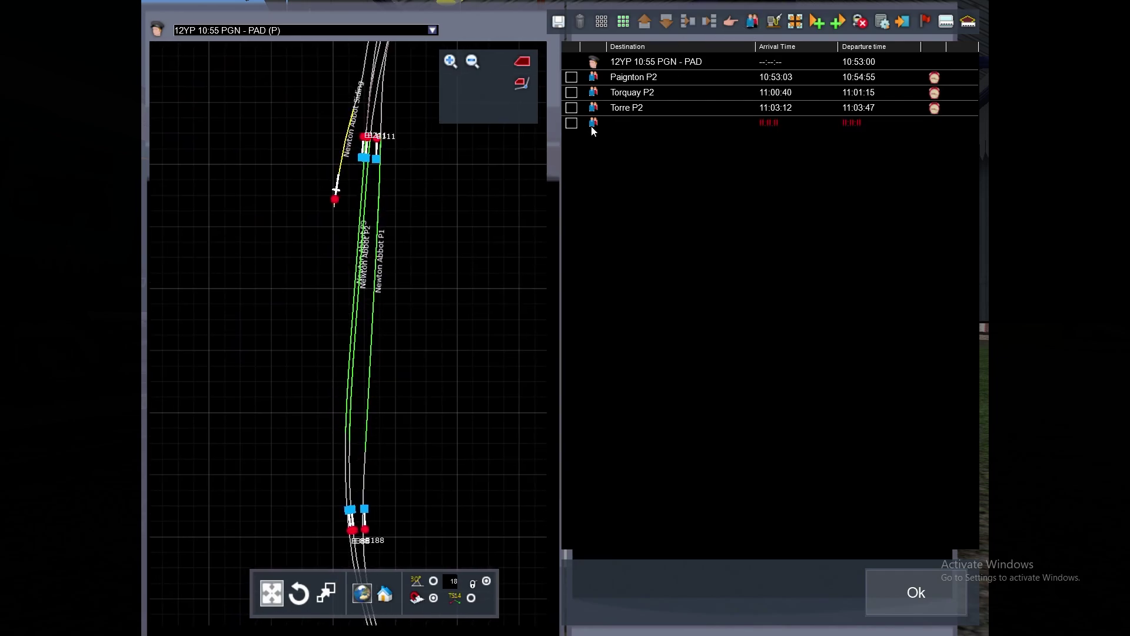
double_click(593, 126)
click(886, 131)
drag(889, 146, 886, 210)
click(773, 196)
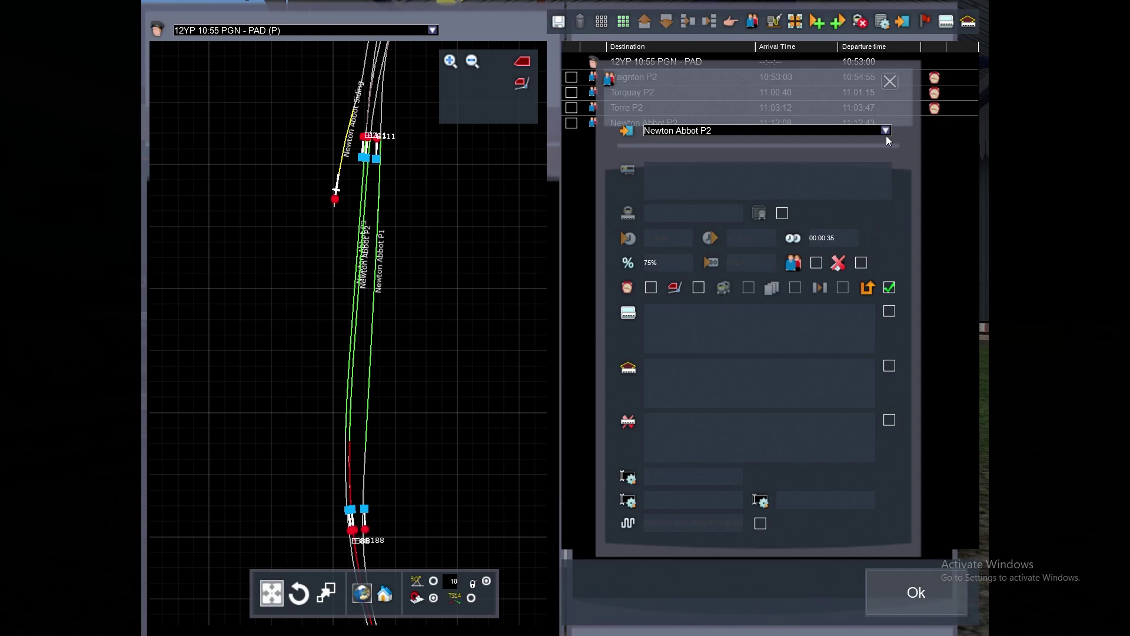
click(885, 131)
click(795, 201)
click(654, 290)
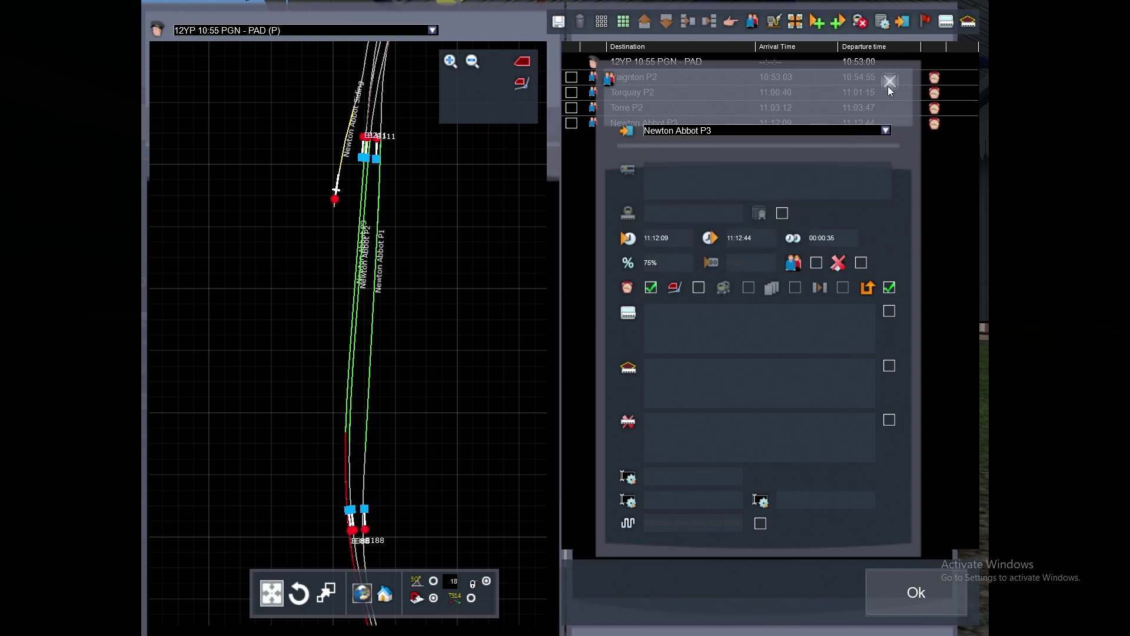
click(888, 86)
Add a timetabled passenger pick-up at Teignmouth P2 after the Newton Abbot stop.
click(754, 23)
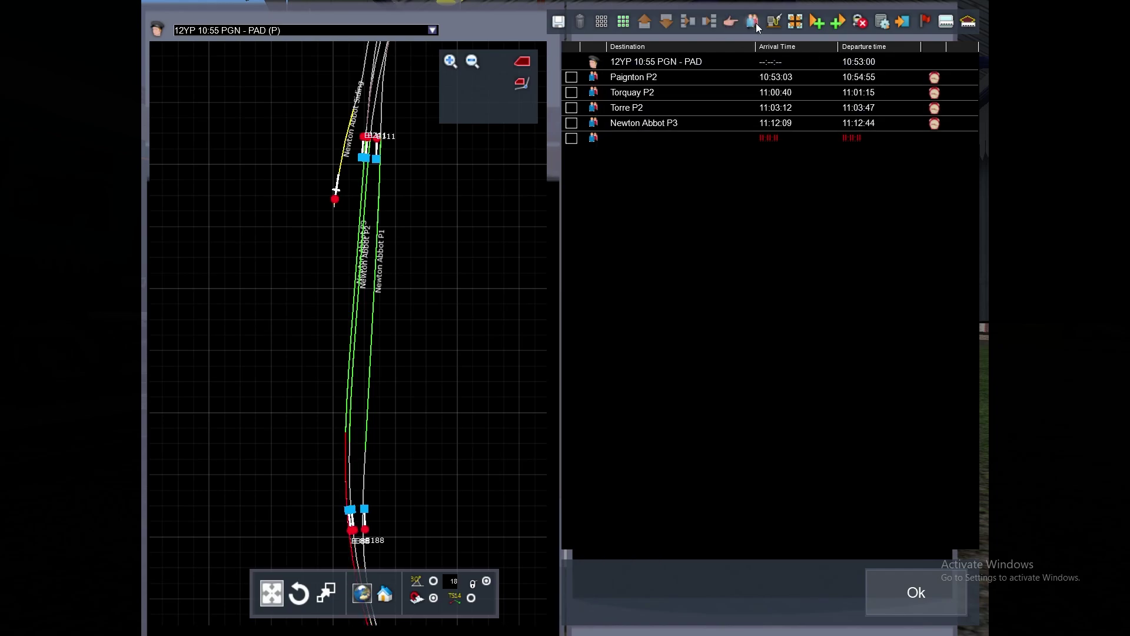
click(594, 140)
click(885, 132)
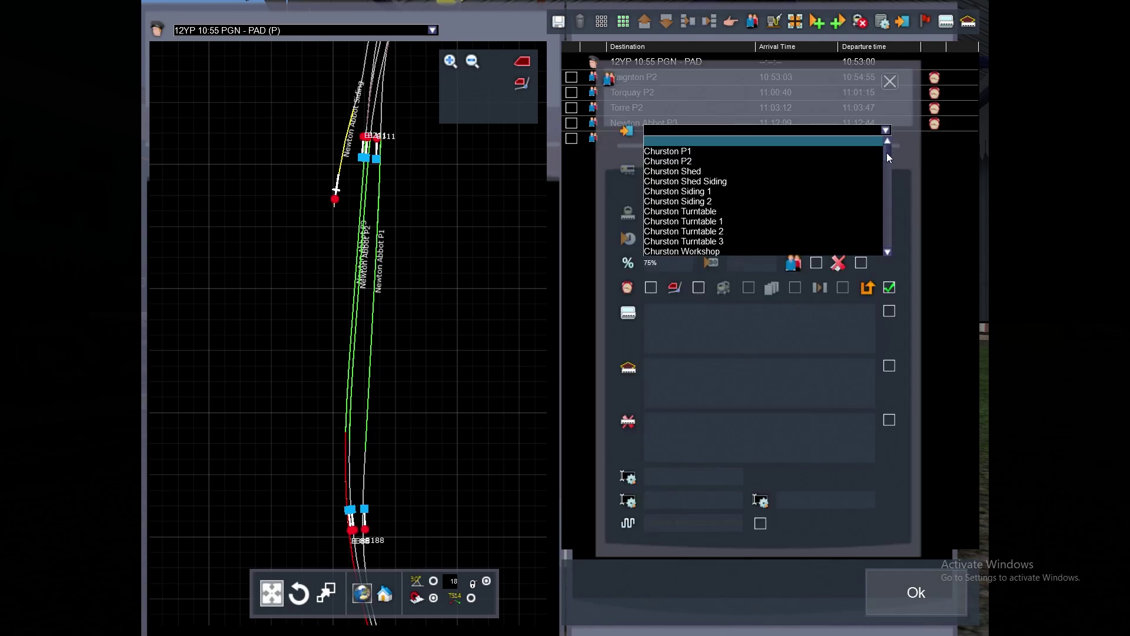
drag(887, 153, 886, 238)
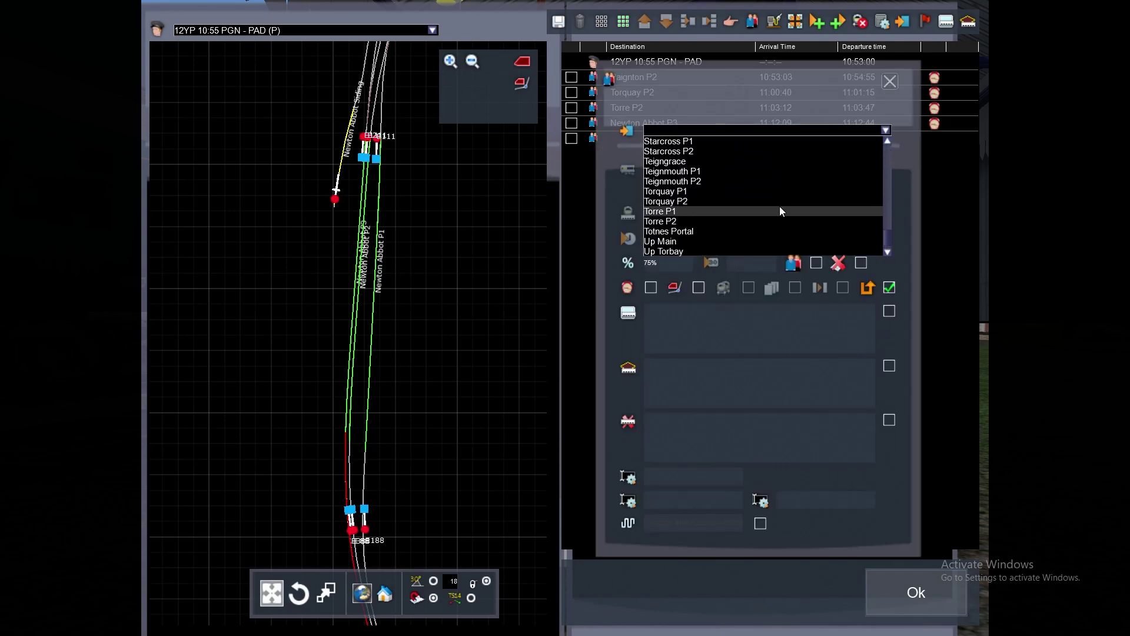
click(736, 182)
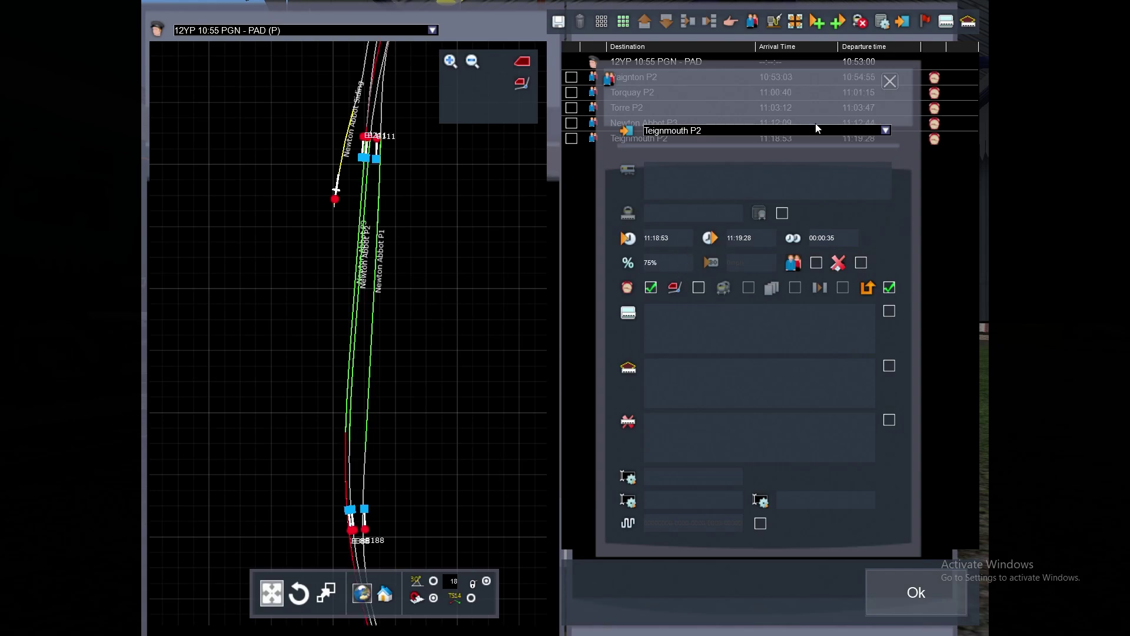
click(888, 82)
Add a timetabled passenger pick-up at Dawlish P2 after the Teignmouth stop.
click(751, 23)
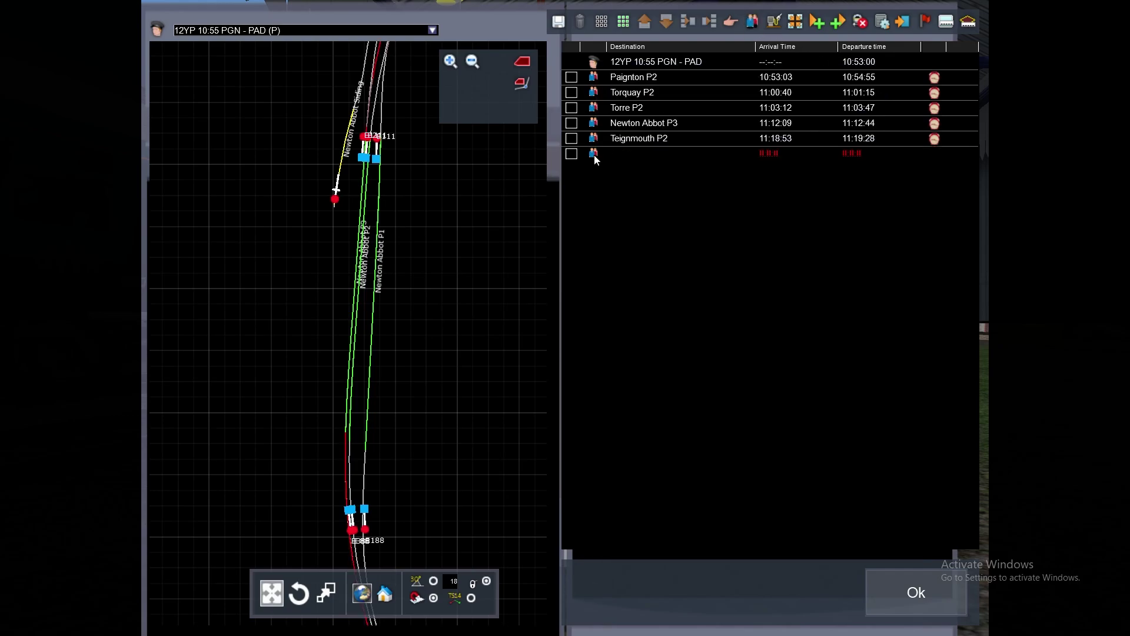
click(594, 154)
click(885, 130)
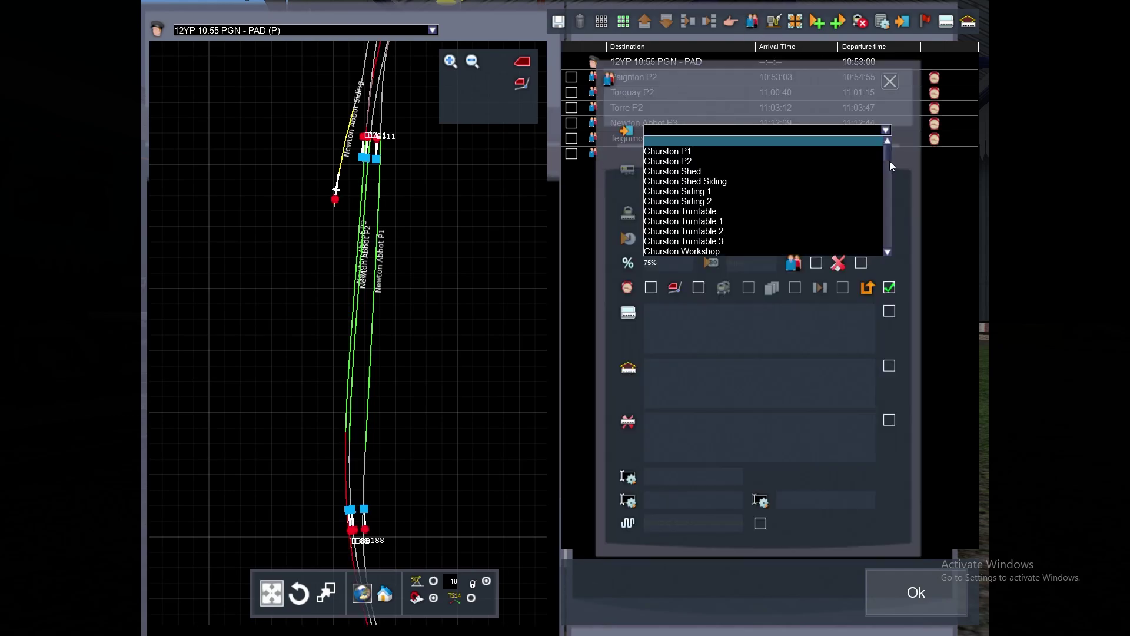
mouse_move(888, 161)
mouse_down()
mouse_move(889, 213)
mouse_move(882, 162)
mouse_up()
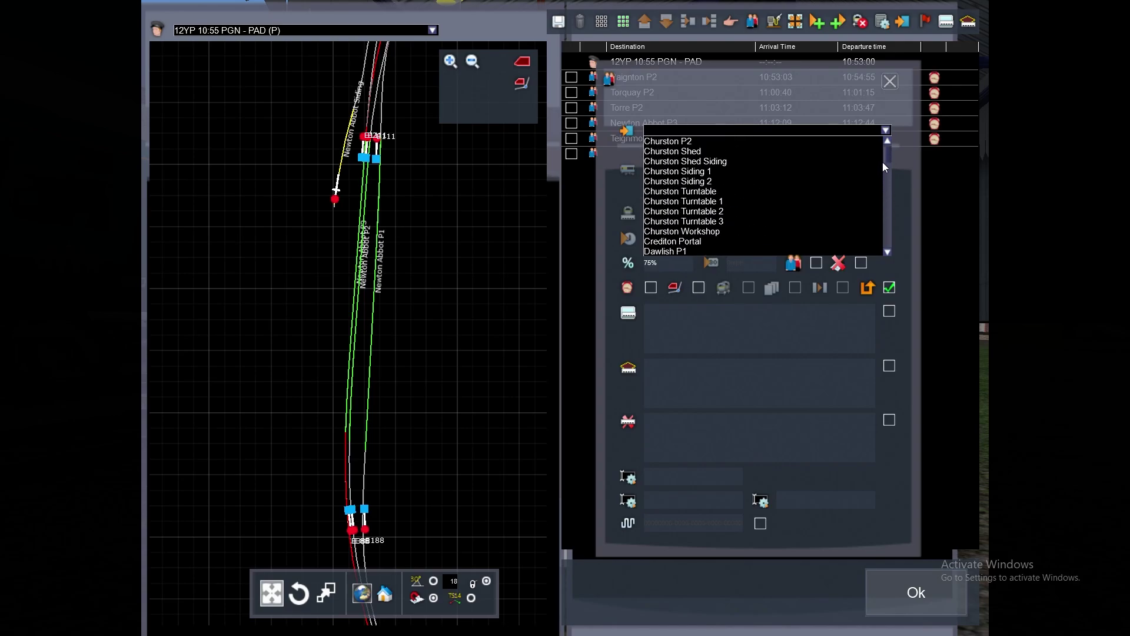
scroll(754, 192, down, 2)
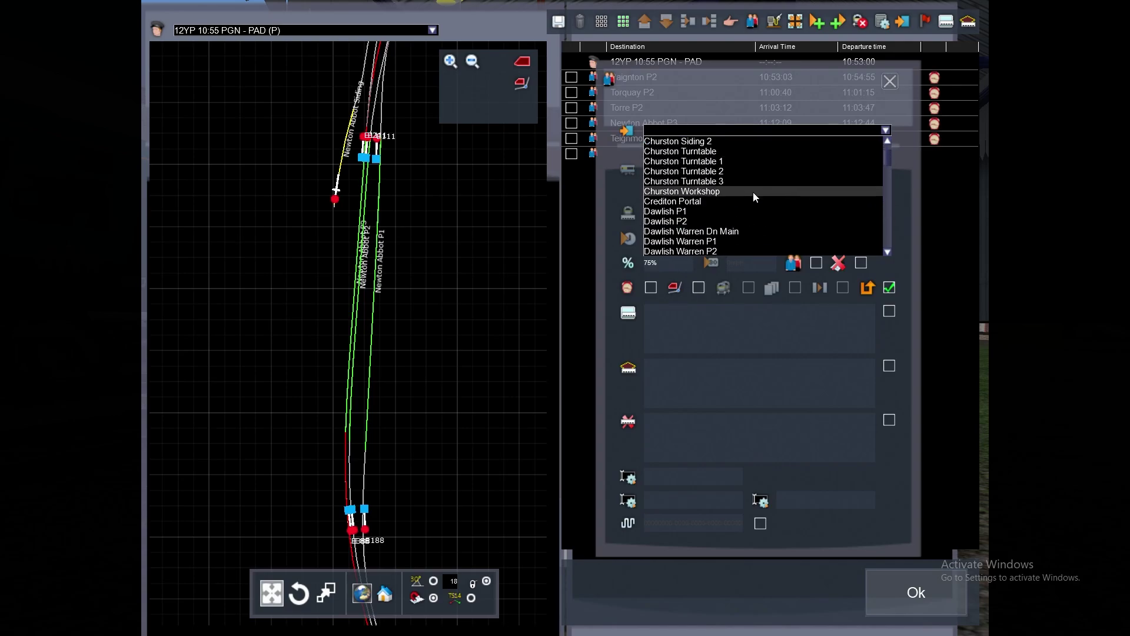
click(733, 224)
click(886, 82)
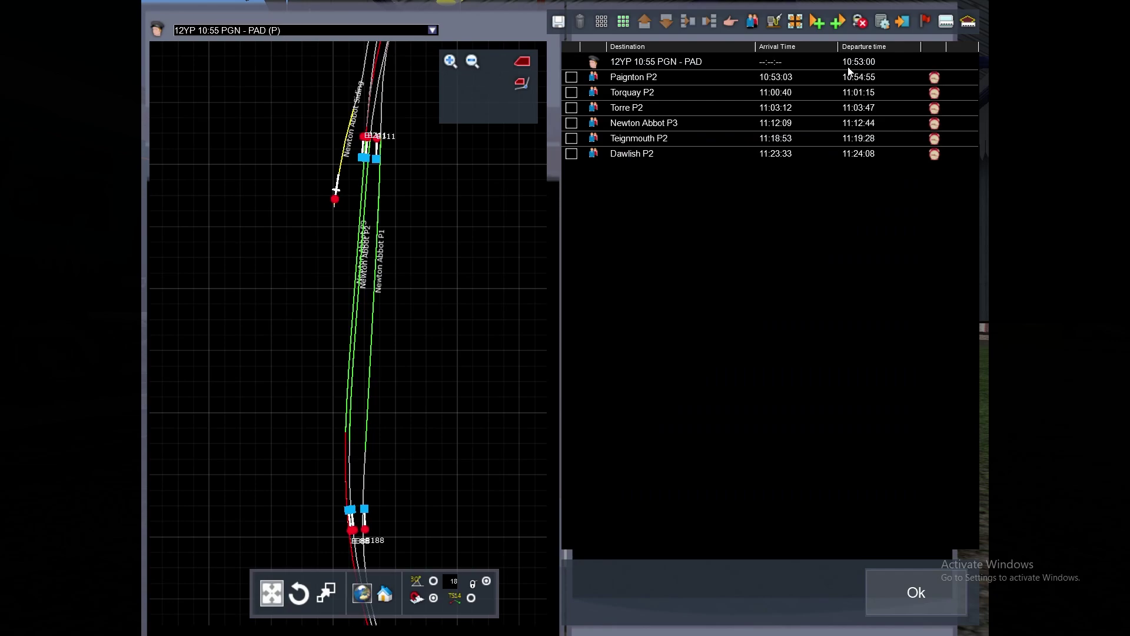
Add a timetabled passenger pick-up at Exeter St. Davids P5 after the Dawlish stop.
click(754, 24)
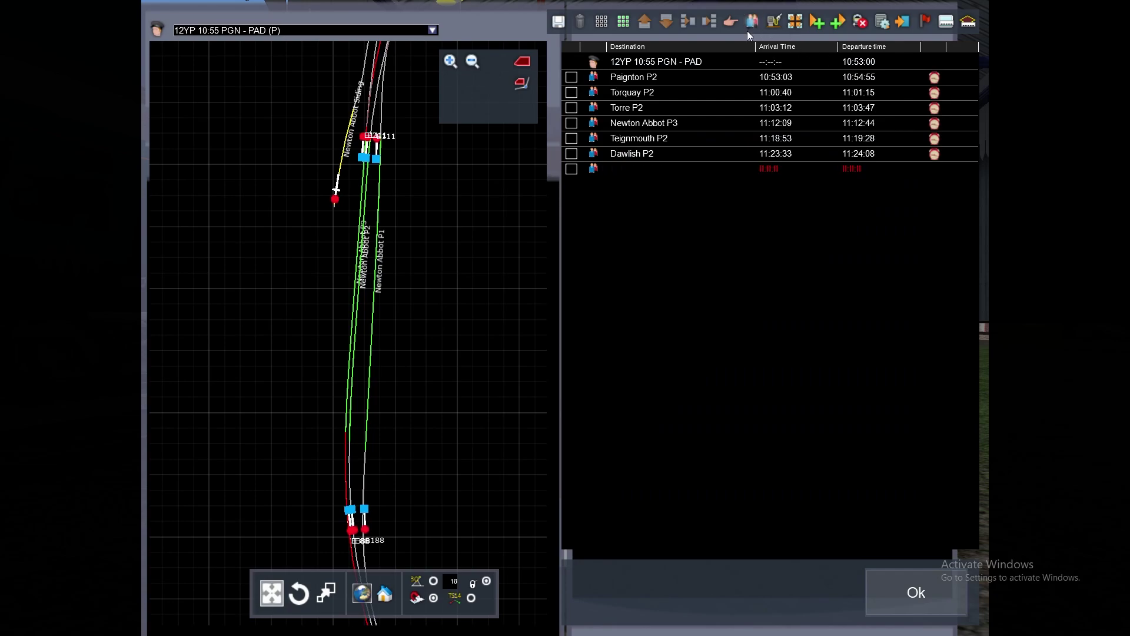
click(602, 168)
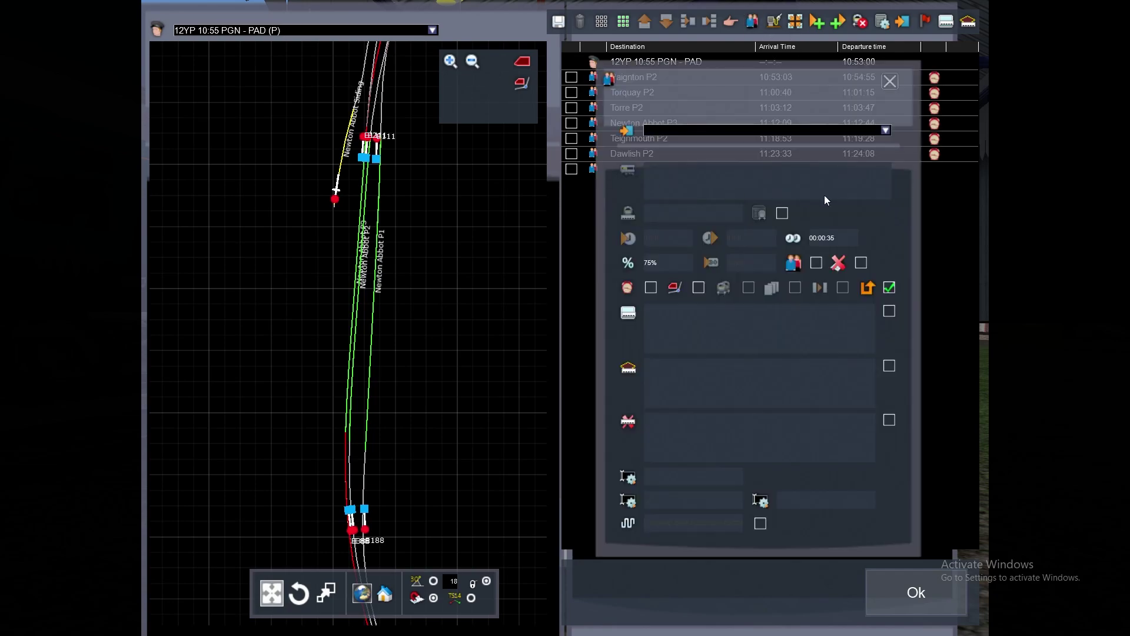
click(885, 132)
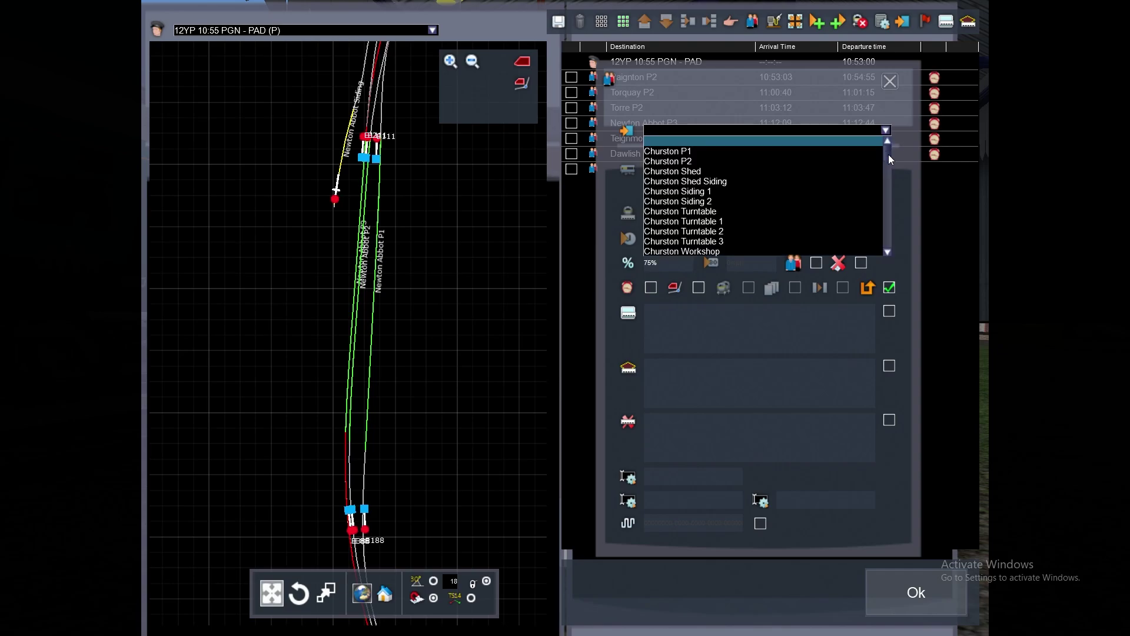
drag(888, 154, 840, 181)
click(783, 182)
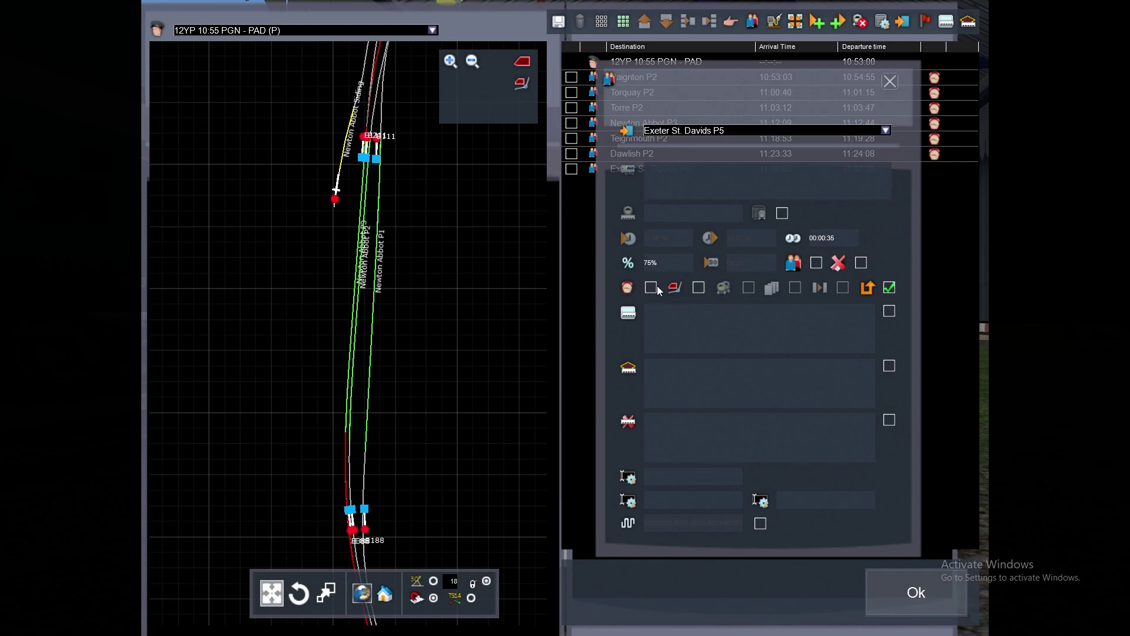
click(654, 288)
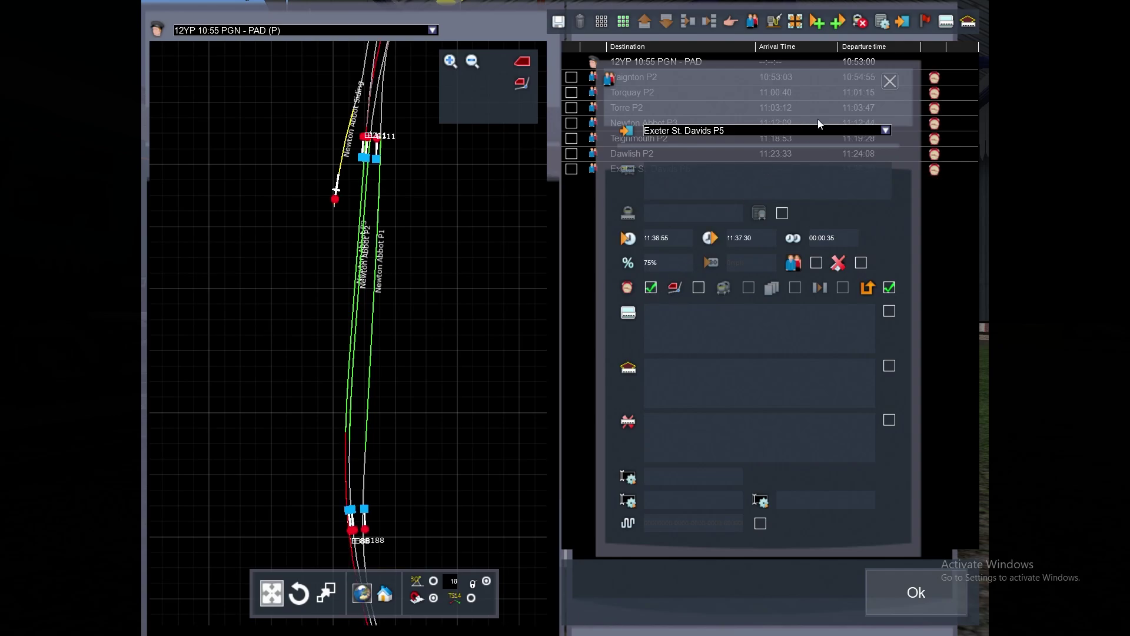
click(889, 82)
Add Exeter St. Davids P5 as the train's final destination after the last passenger pick-up.
click(901, 24)
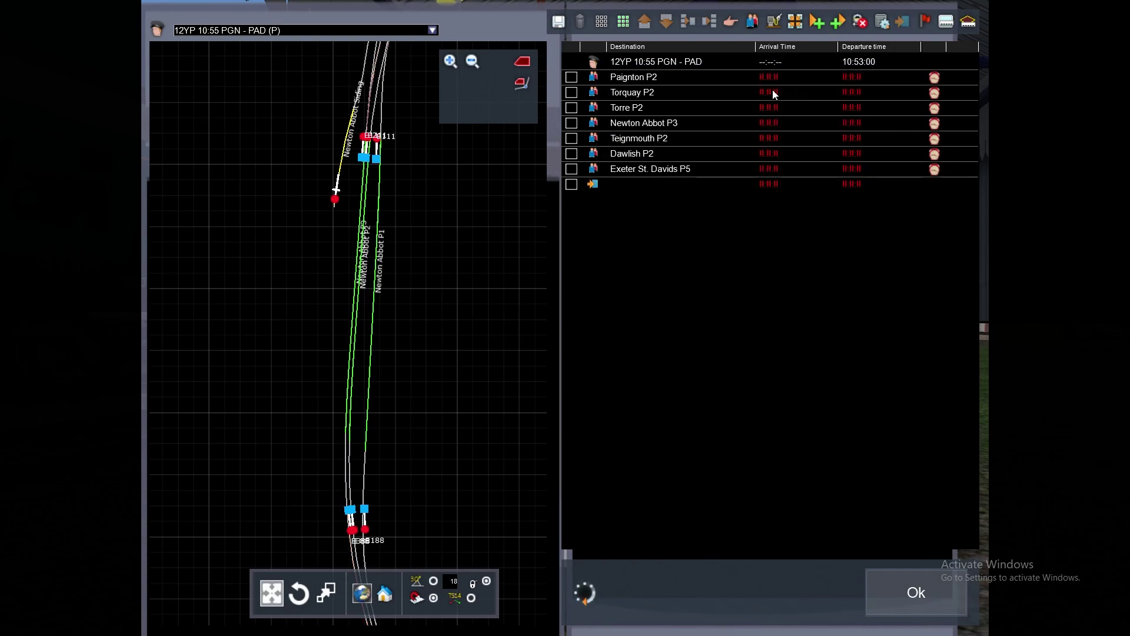
double_click(618, 186)
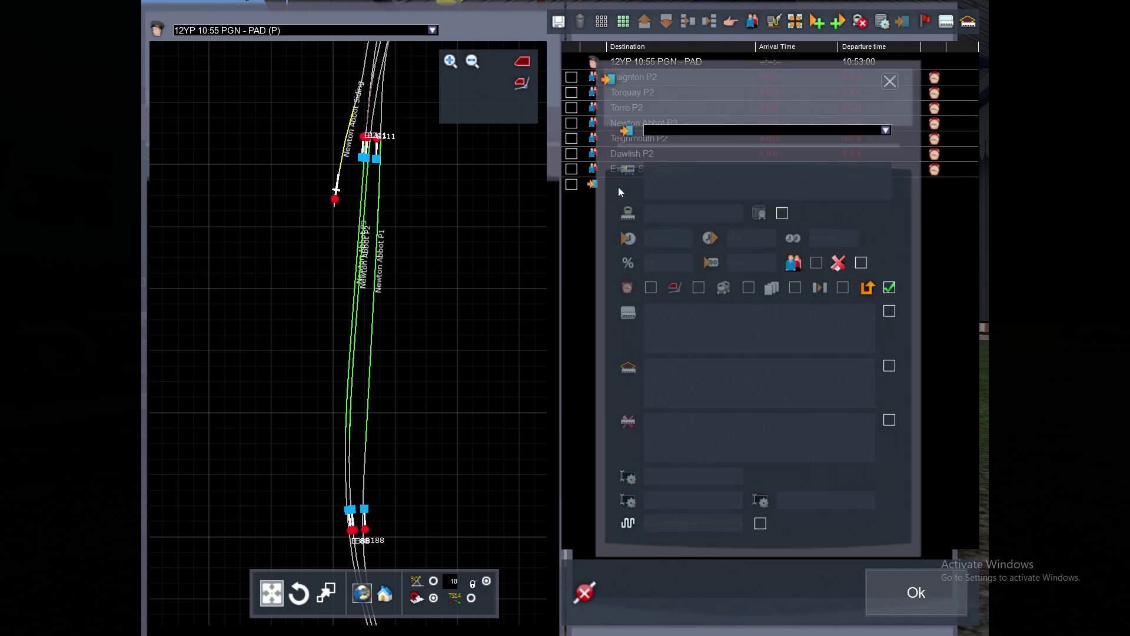
click(886, 130)
drag(888, 155, 889, 175)
click(736, 240)
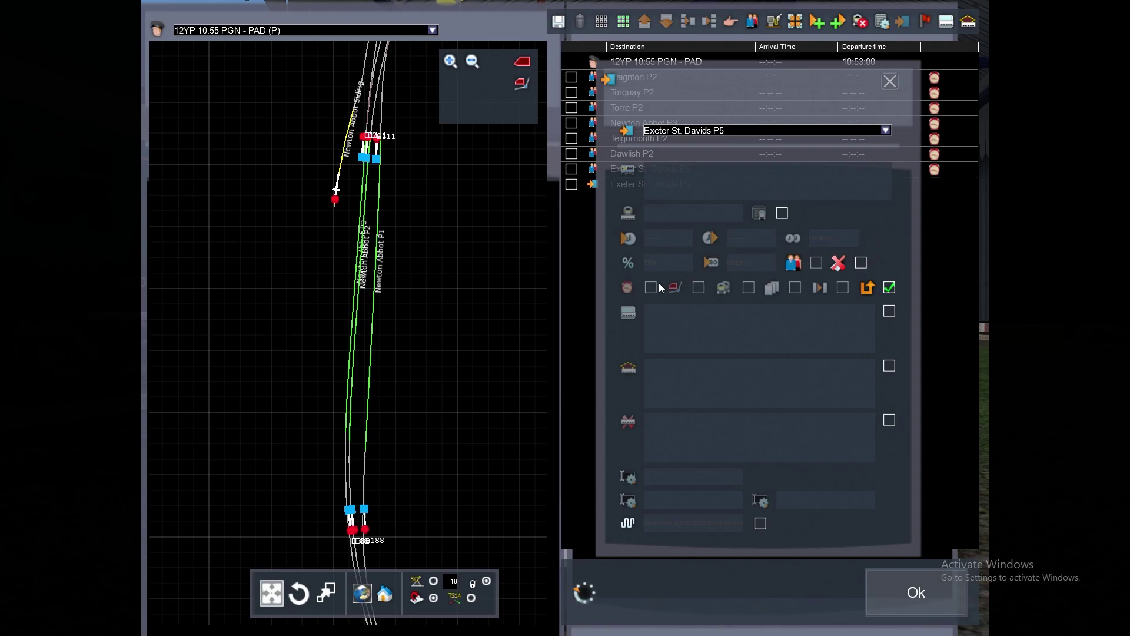
click(890, 82)
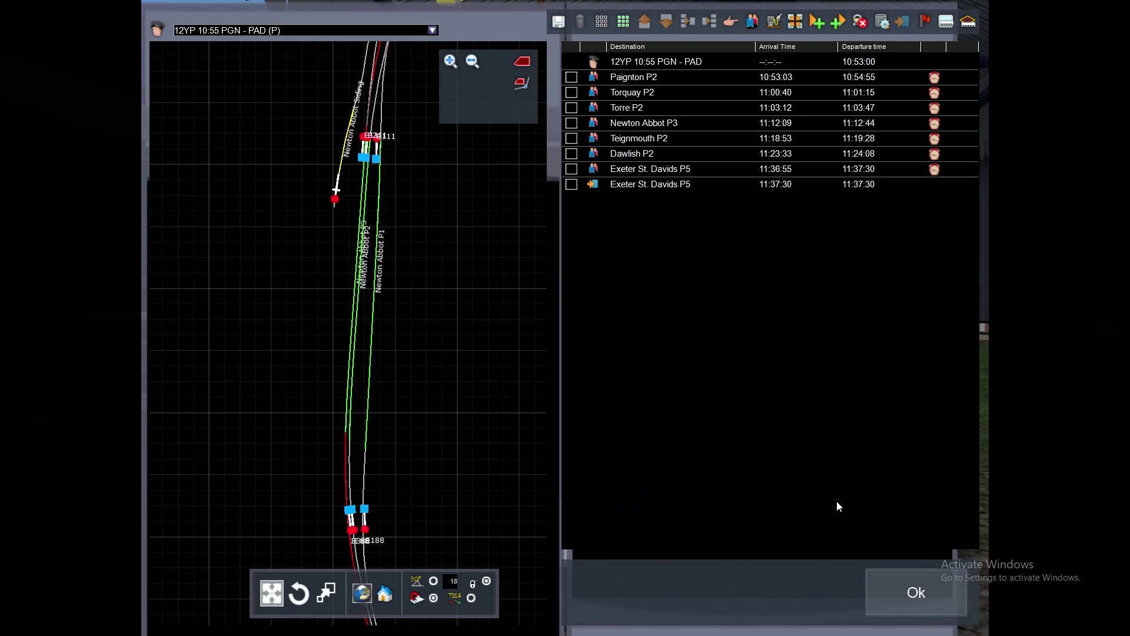
Accept the timetable and start driving the scenario, saving the changes to it.
click(899, 591)
click(1087, 591)
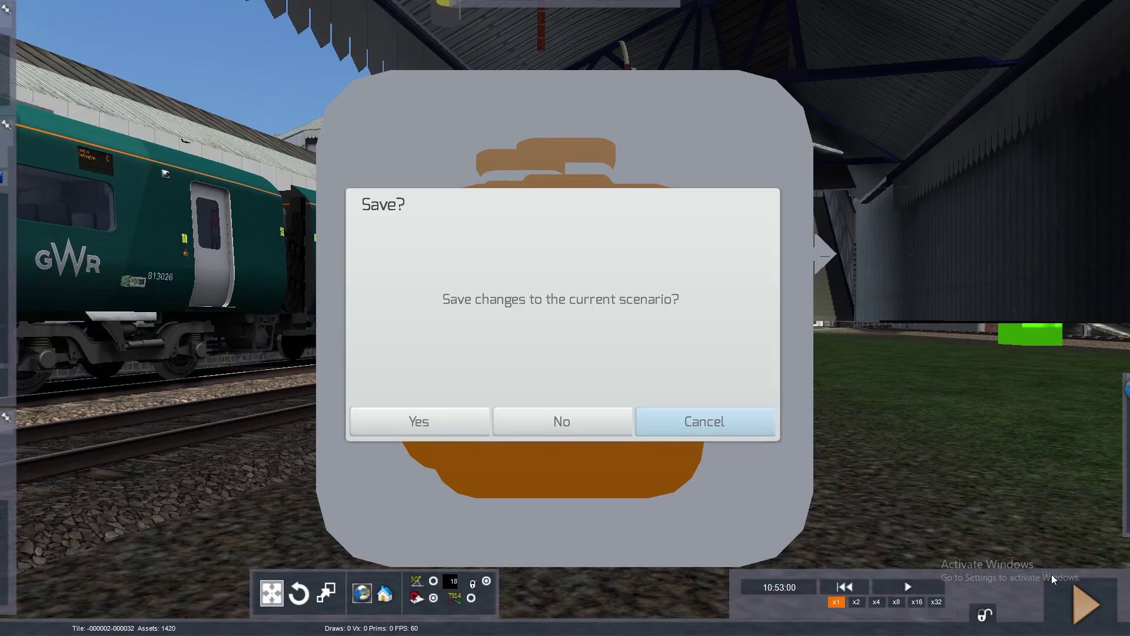
click(400, 421)
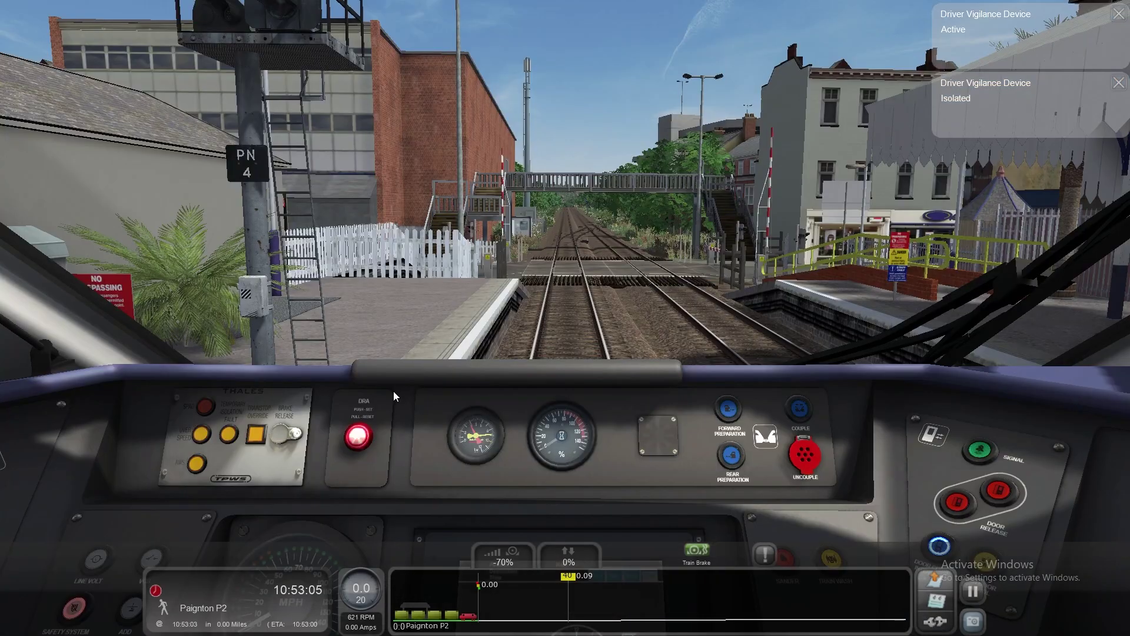
Set the reverser to 100% forward and switch the train's front lights from red to white headlights, checking them from outside.
right_drag(425, 386, 980, 237)
key(w)
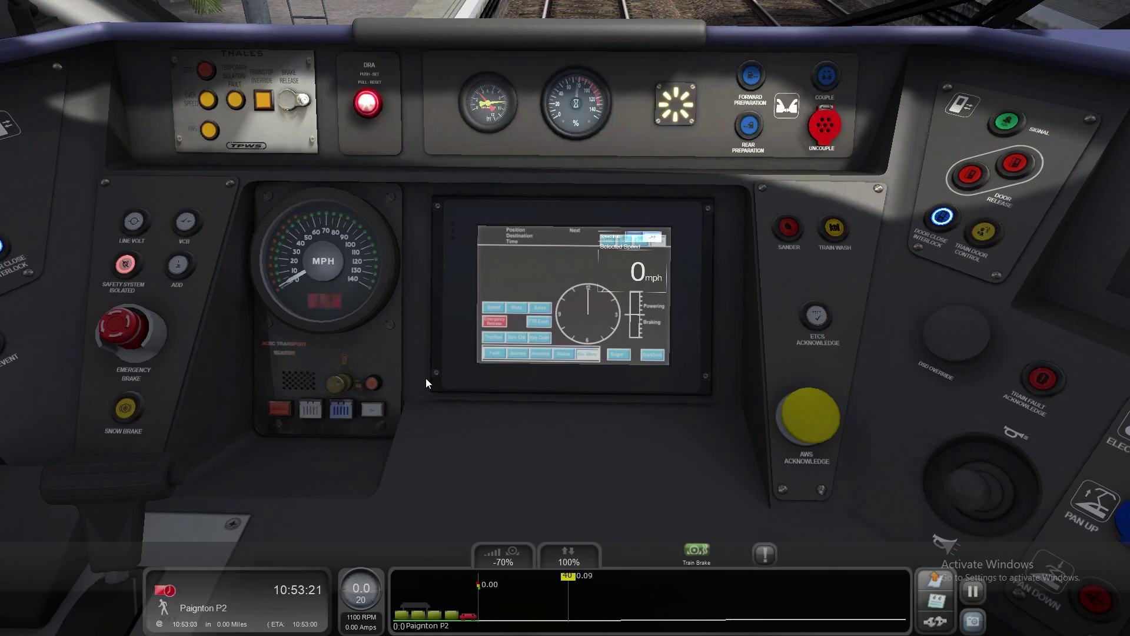
key(2)
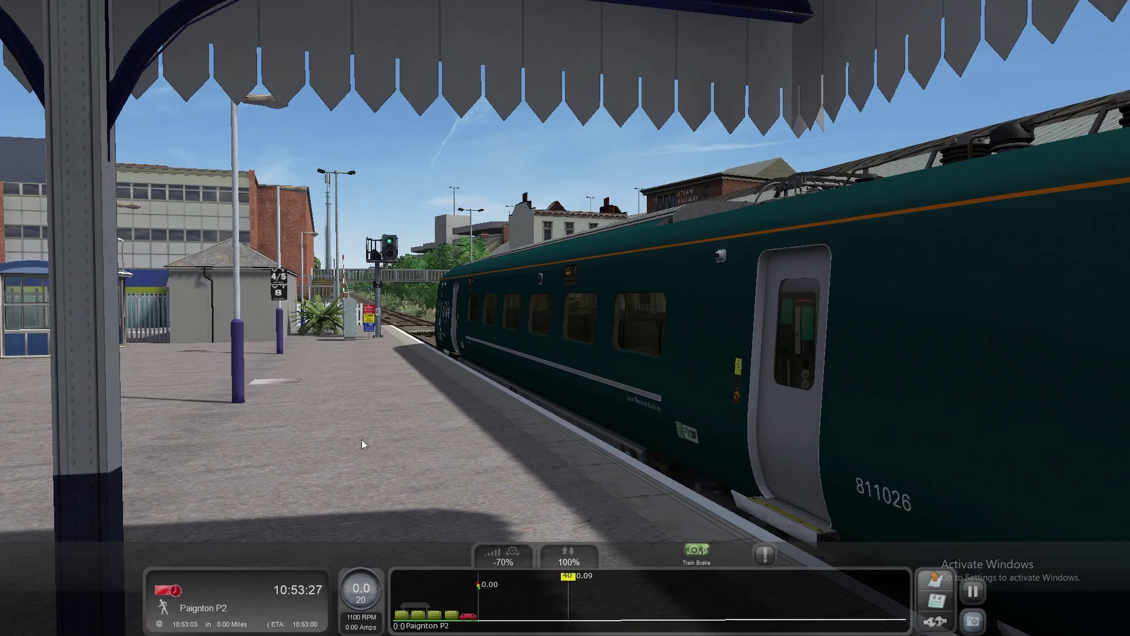
right_drag(358, 432, 836, 433)
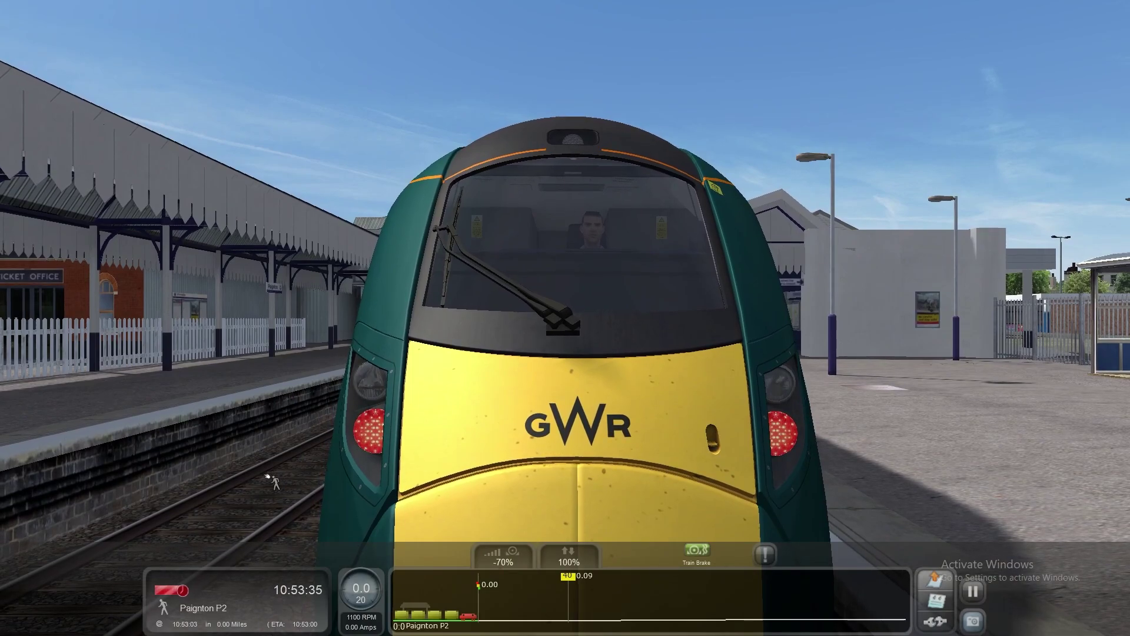
key(h)
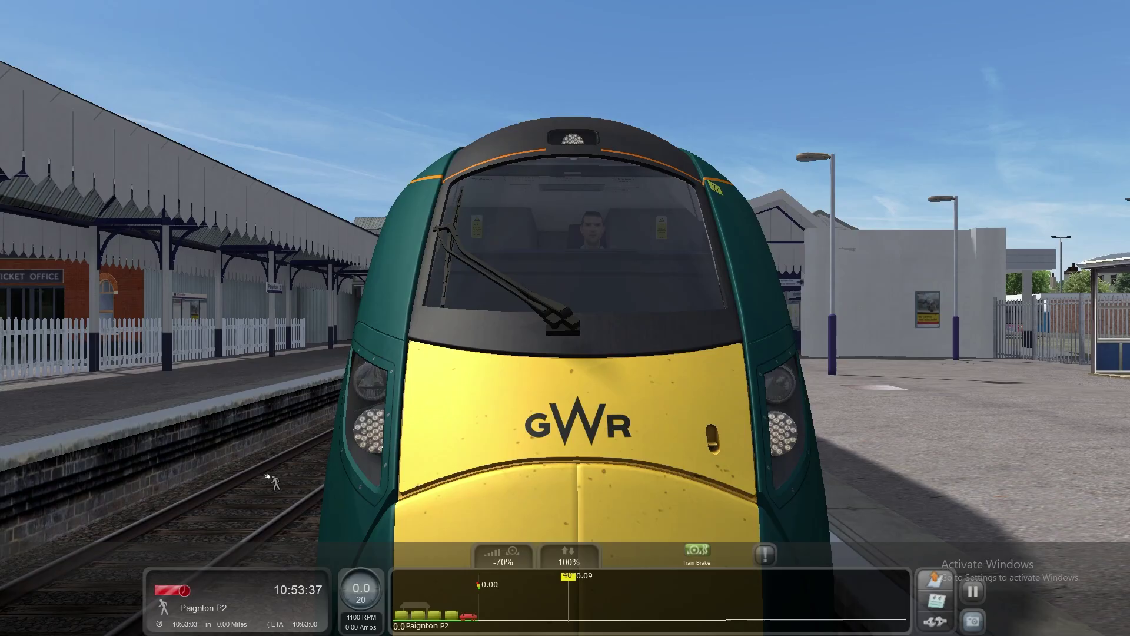
Show the scenario's task list from the driver's cab and reset the DRA to depart Paignton at 100% power.
key(1)
right_drag(298, 483, 395, 419)
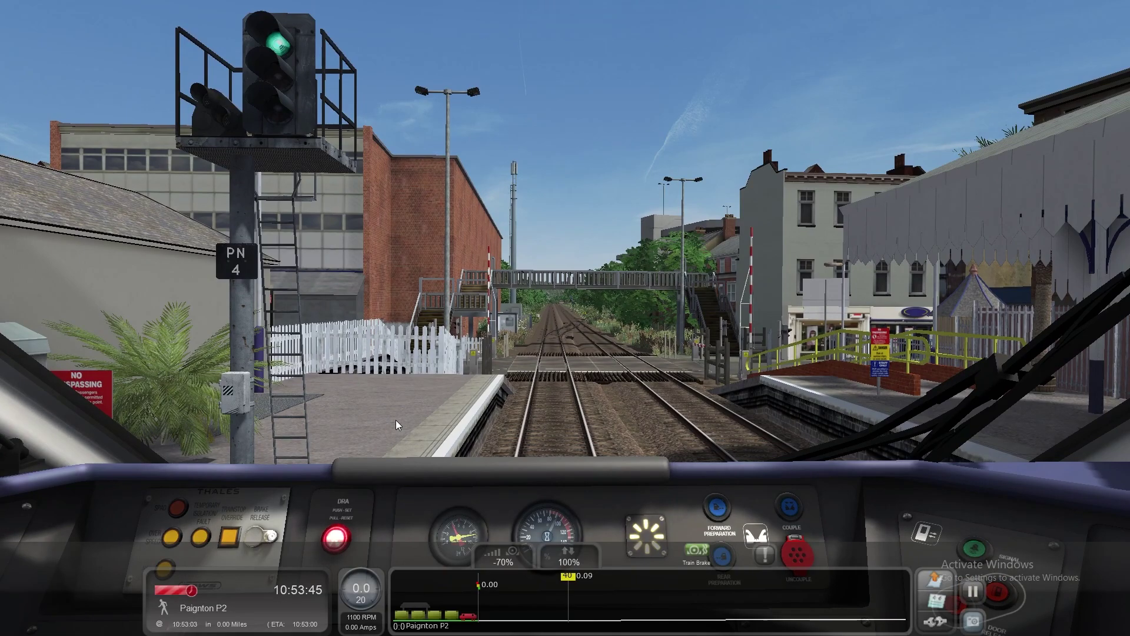
key(F1)
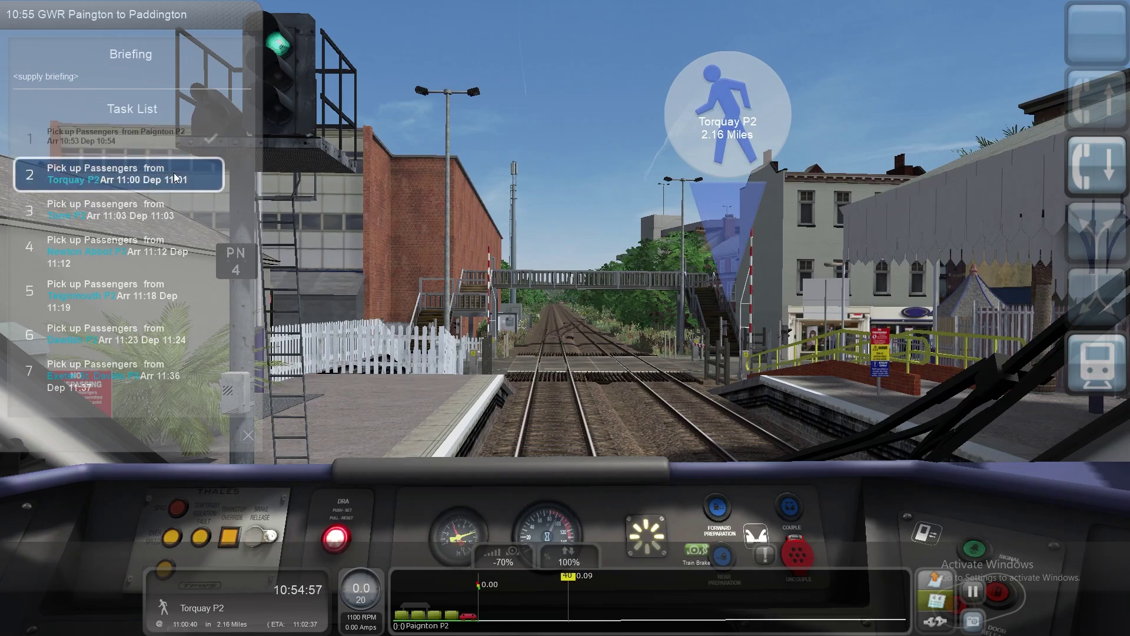
key(y)
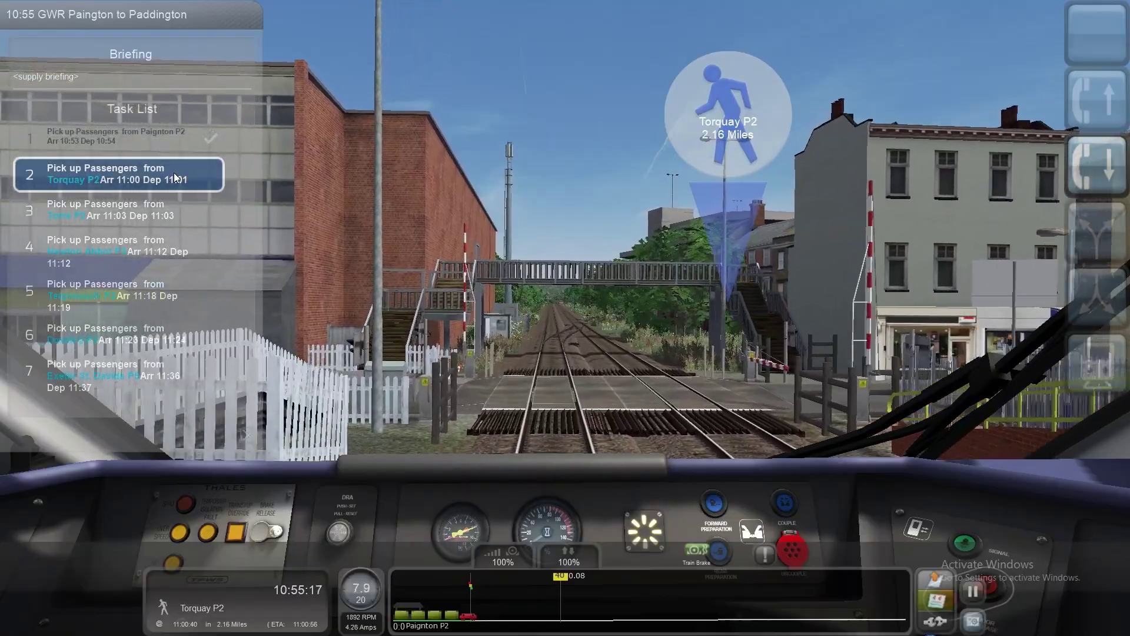
Examine the departing train from the external camera, moving the view along its coaches and around the front end.
key(2)
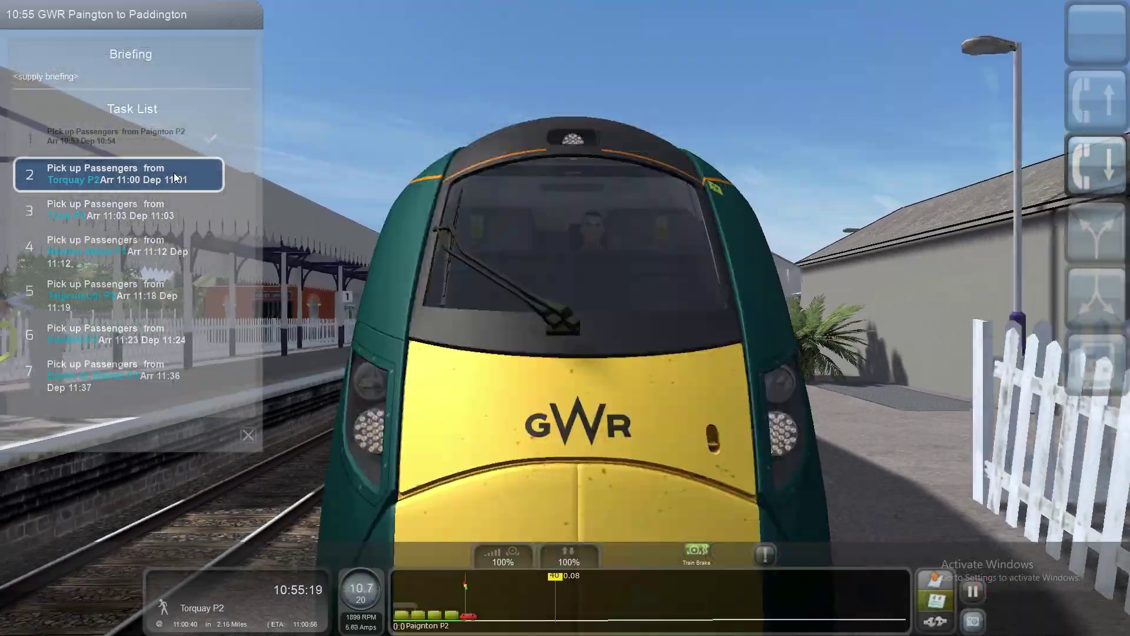
key(Left)
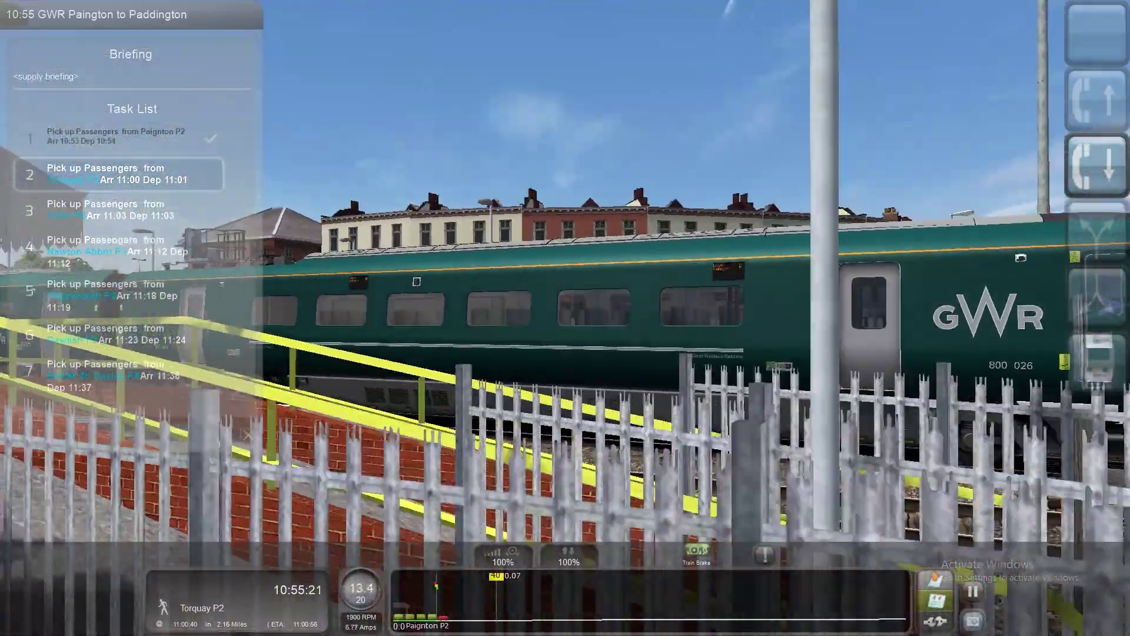
key(Left)
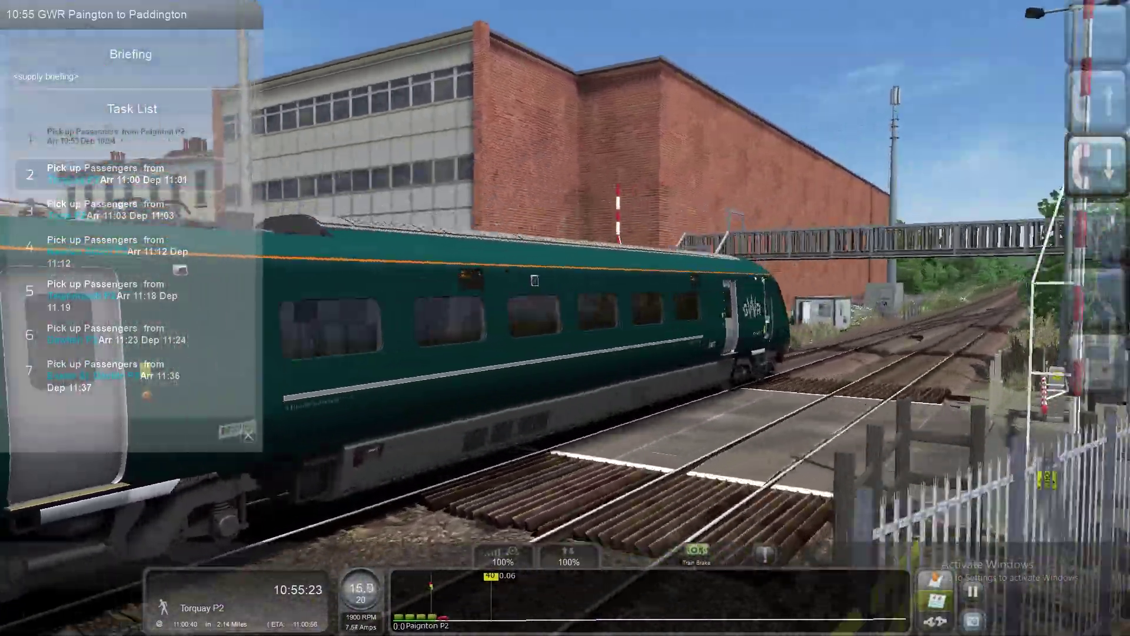
key(Left)
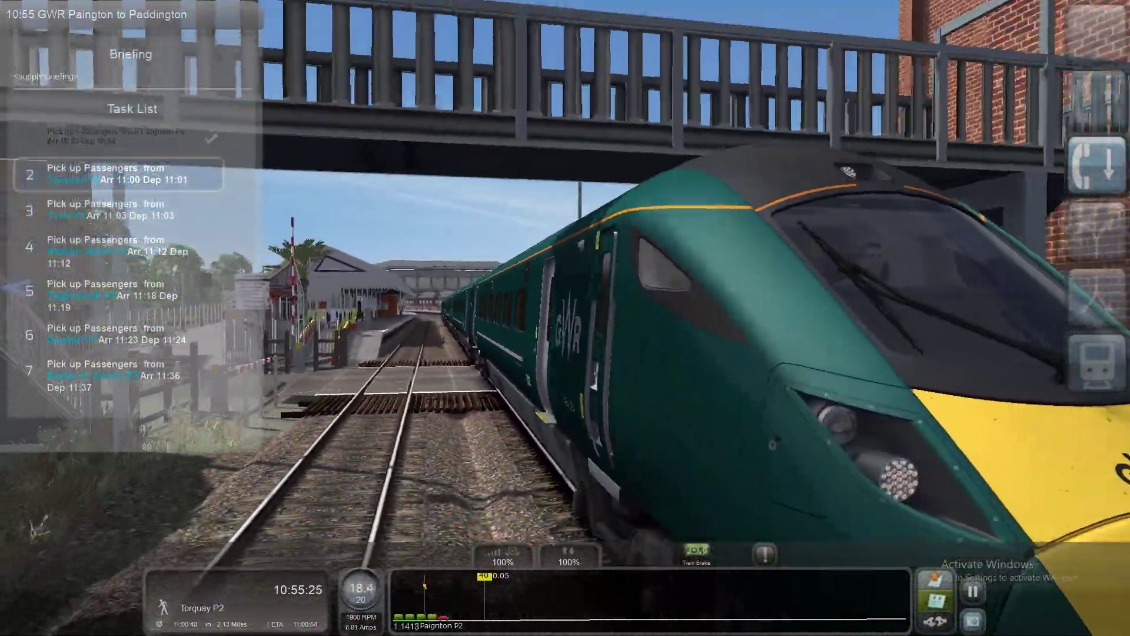
key(Right)
key(Left)
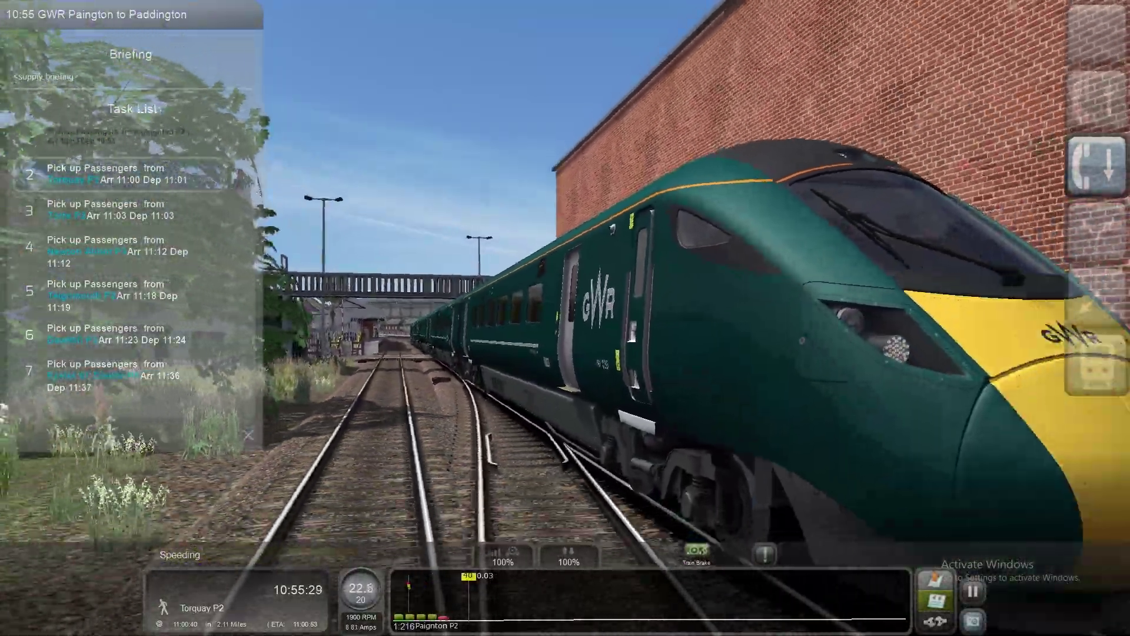
key(Left)
scroll(565, 317, up, 3)
key(Right)
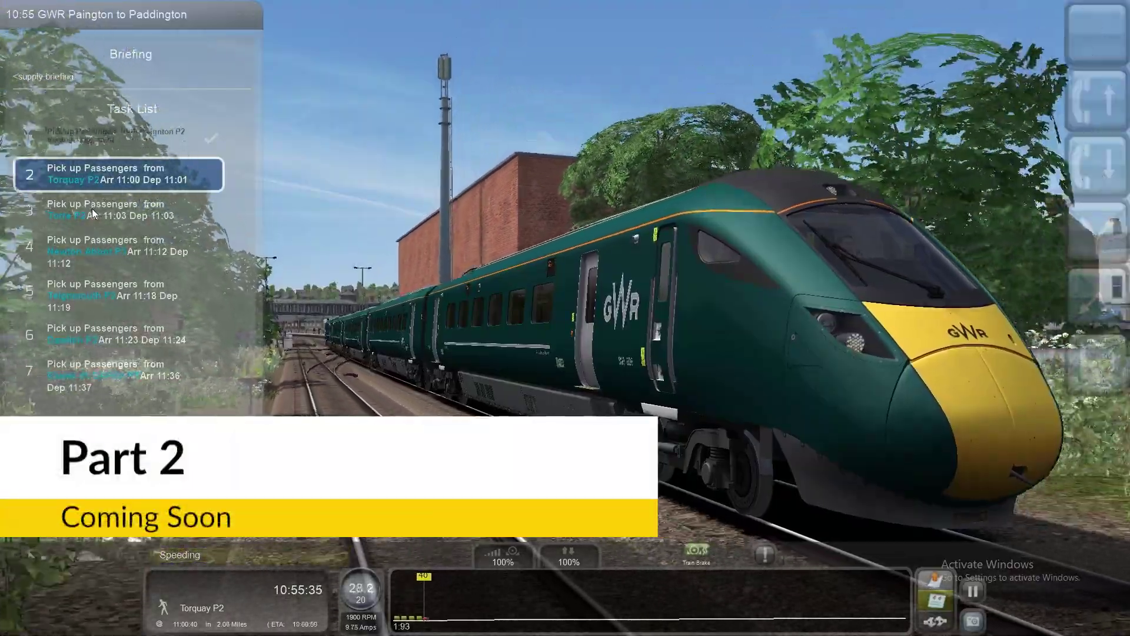
key(Right)
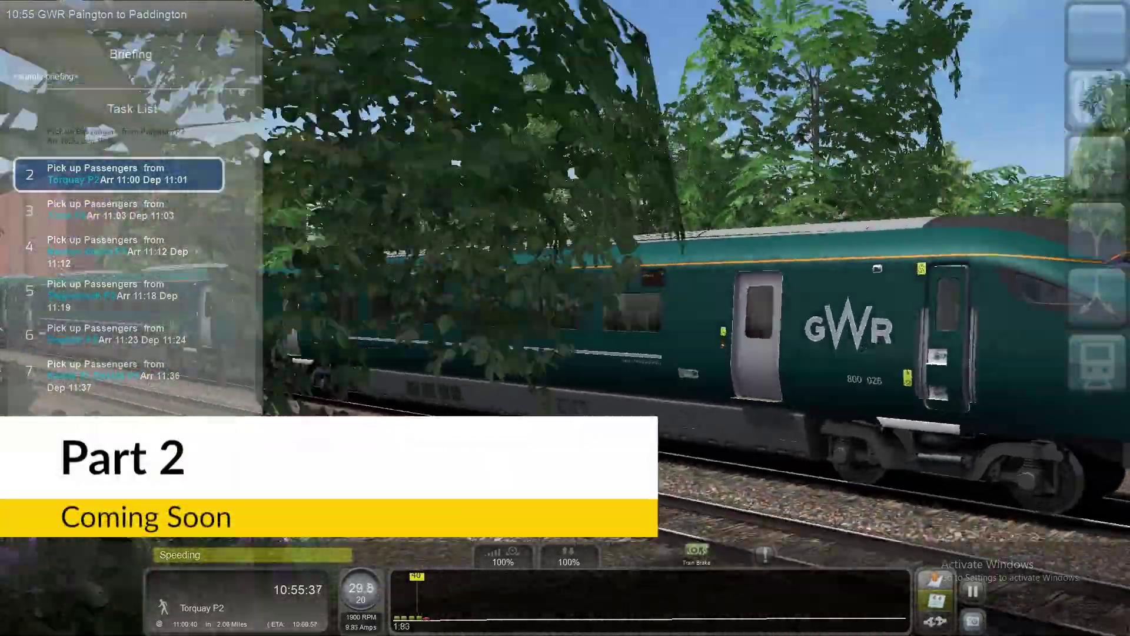